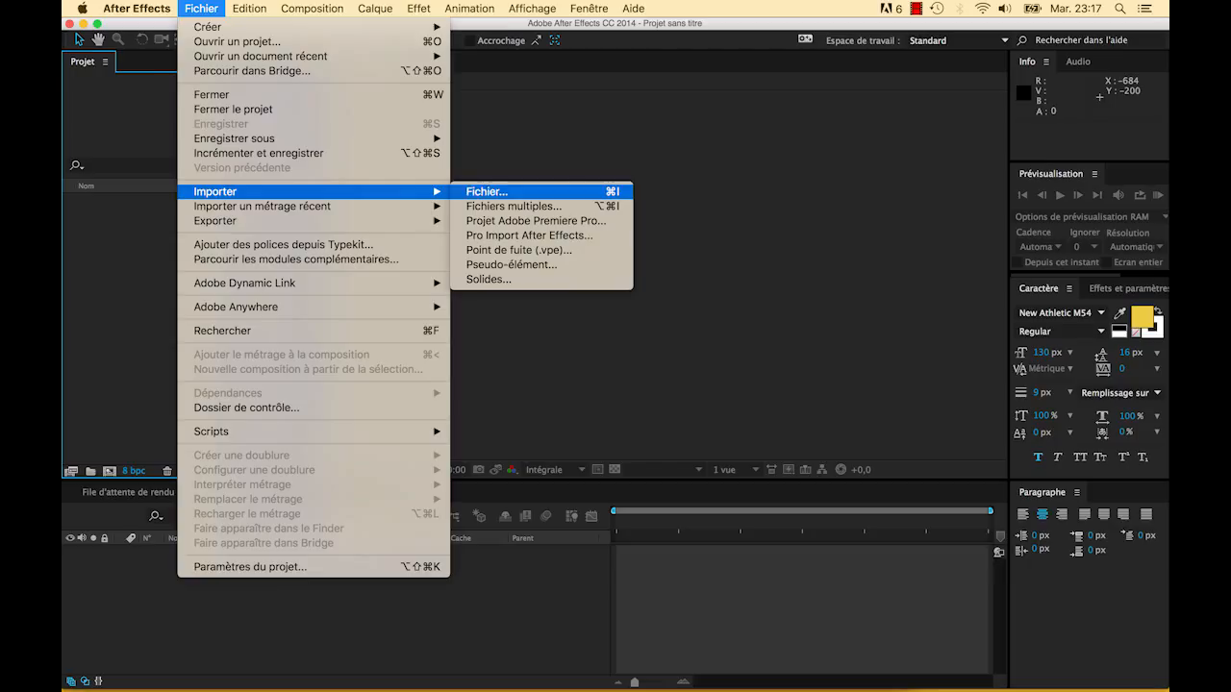
# Preview the IMG_0038.m4v video from the Bureau folder and import it into the project
pyautogui.click(495, 192)
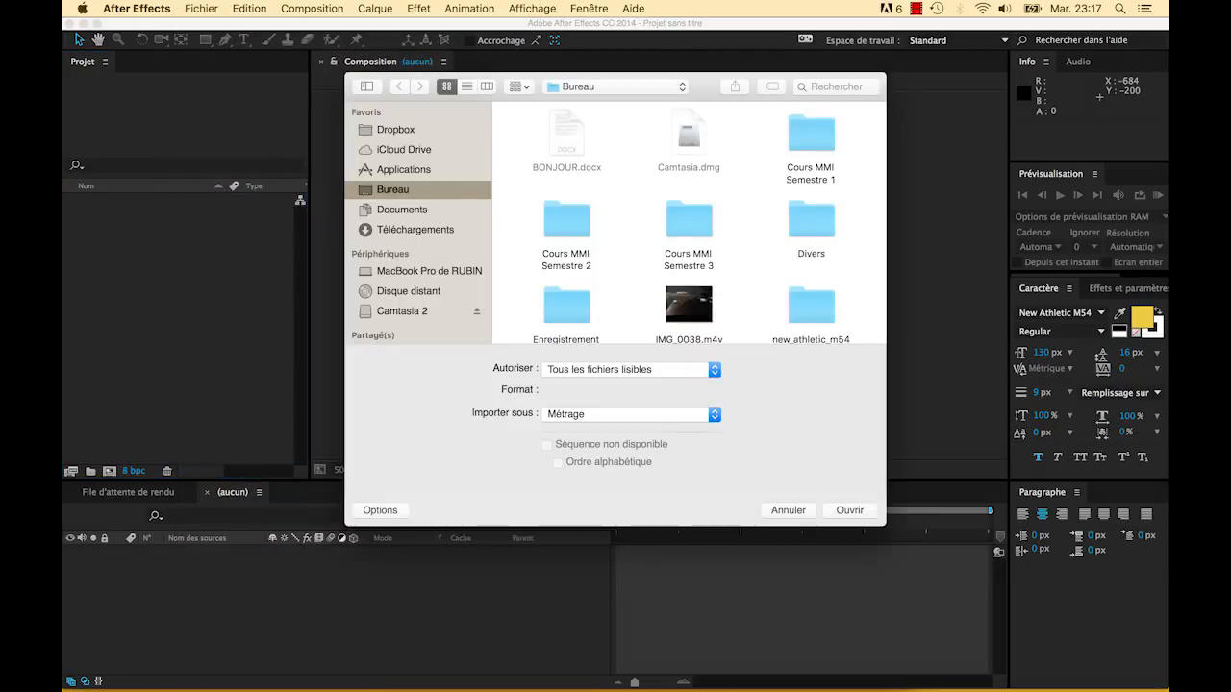
pyautogui.scroll(-1, 688, 223)
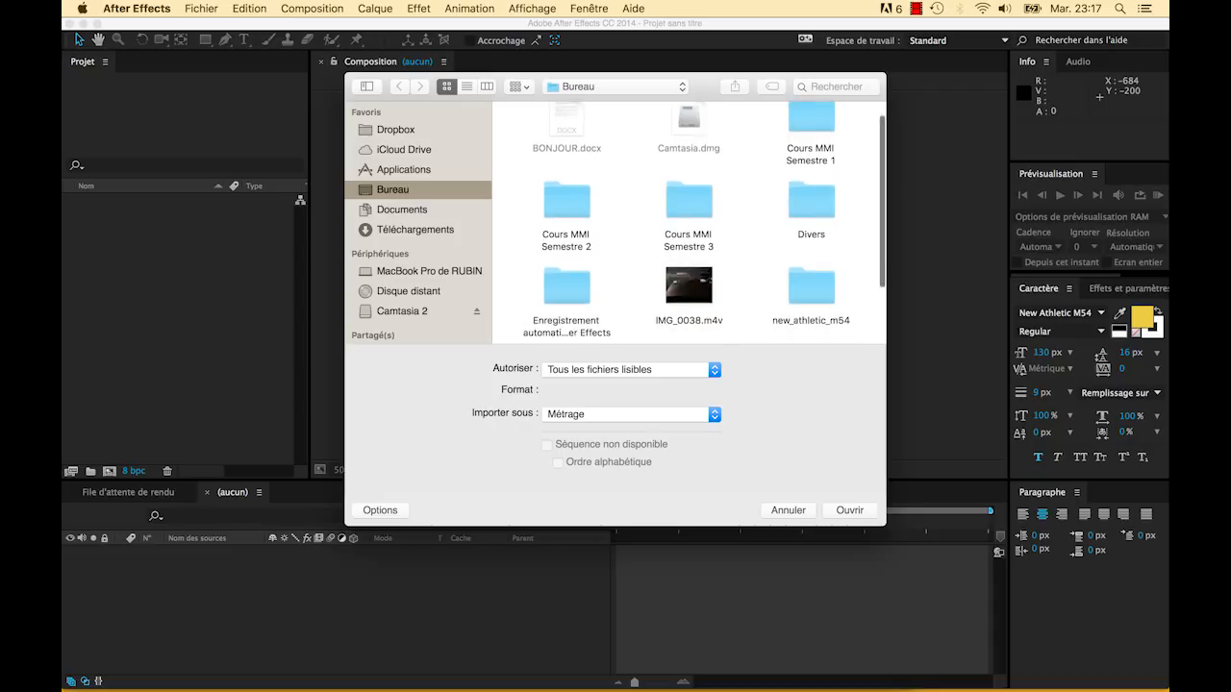
pyautogui.click(688, 286)
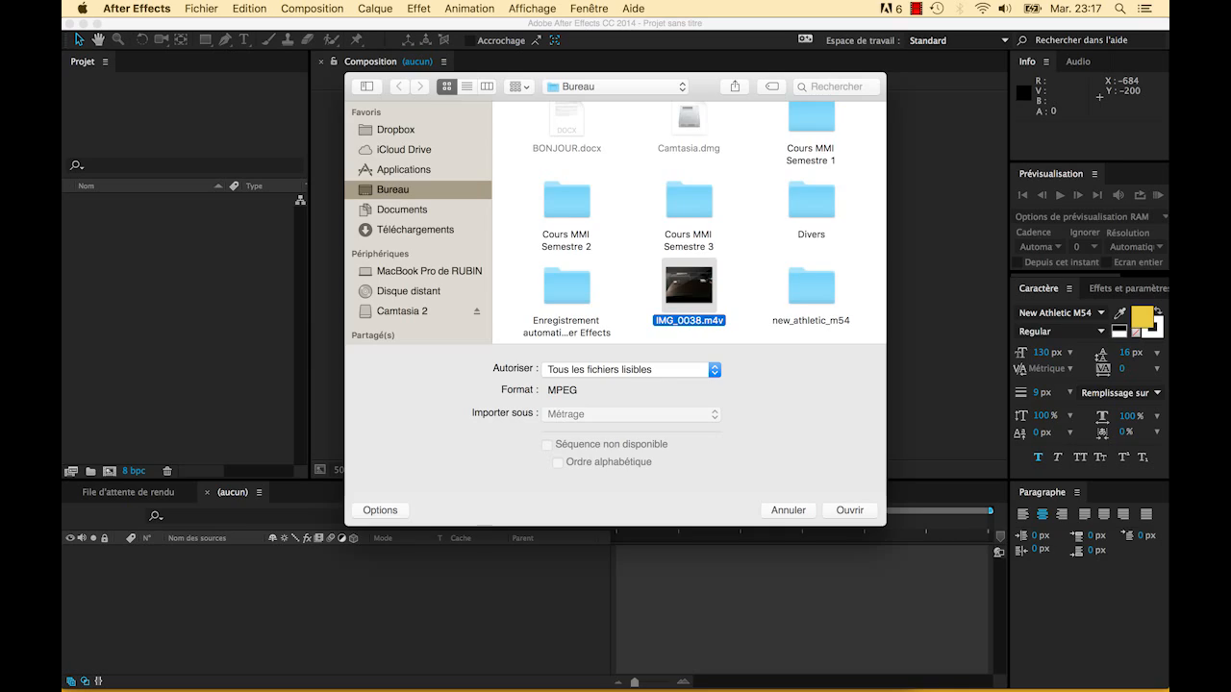
pyautogui.press('space')
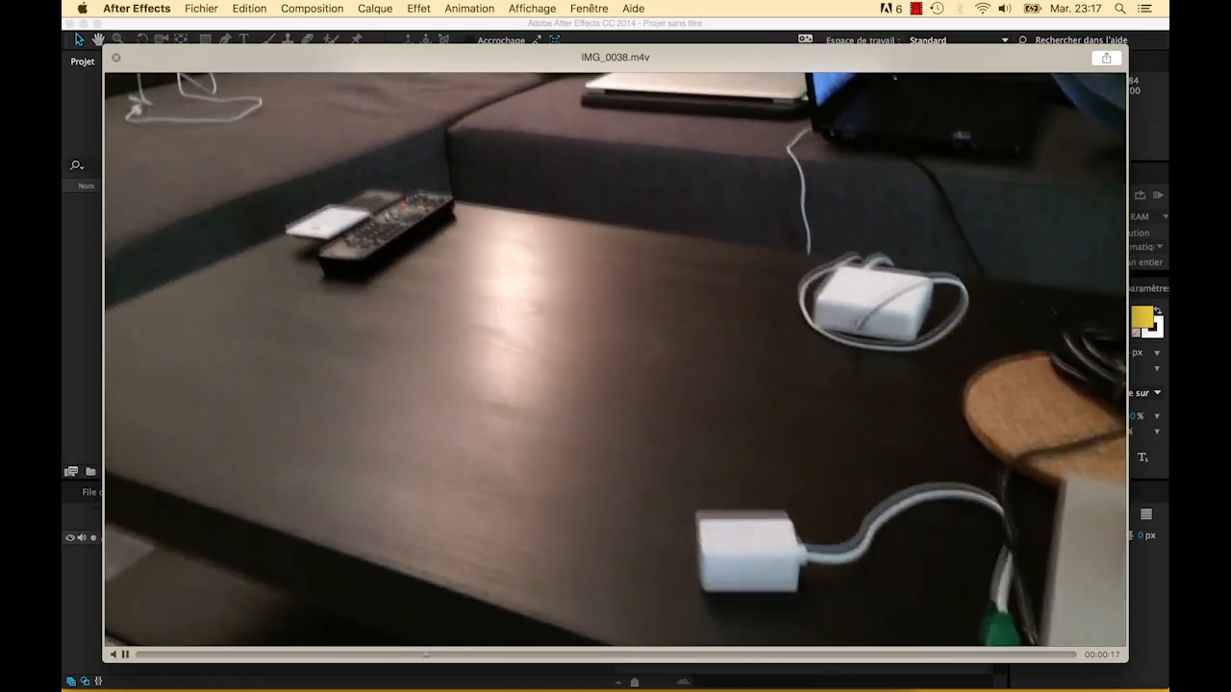
pyautogui.press('space')
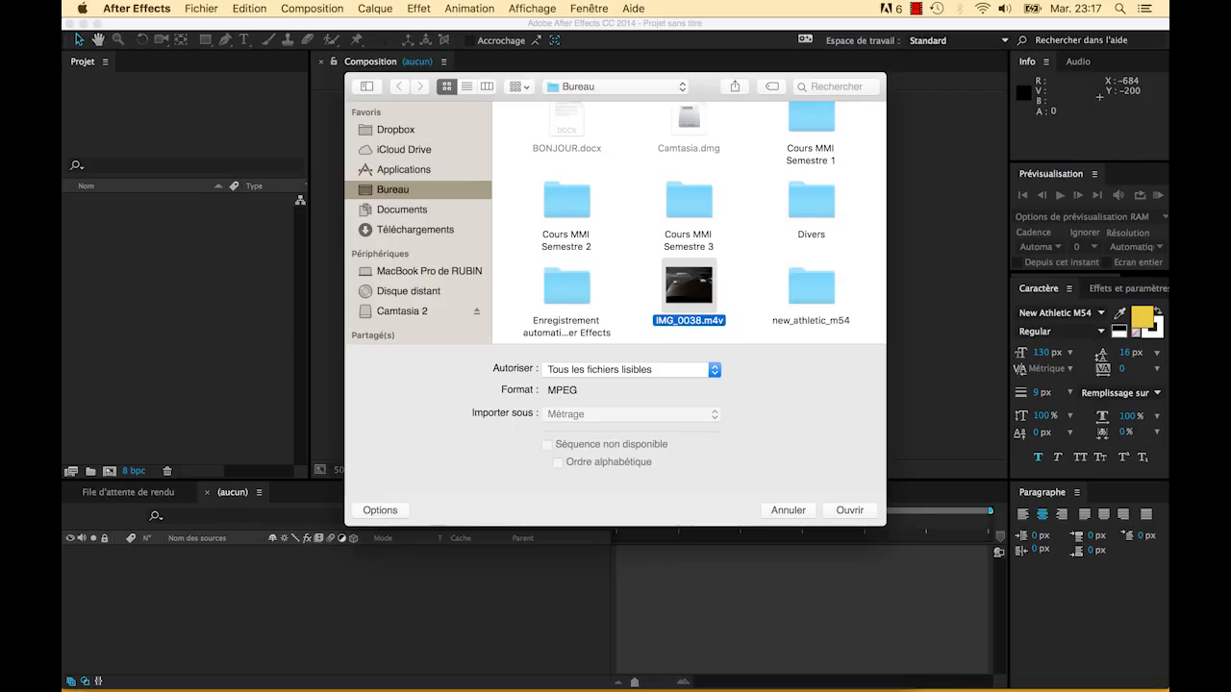
pyautogui.press('Return')
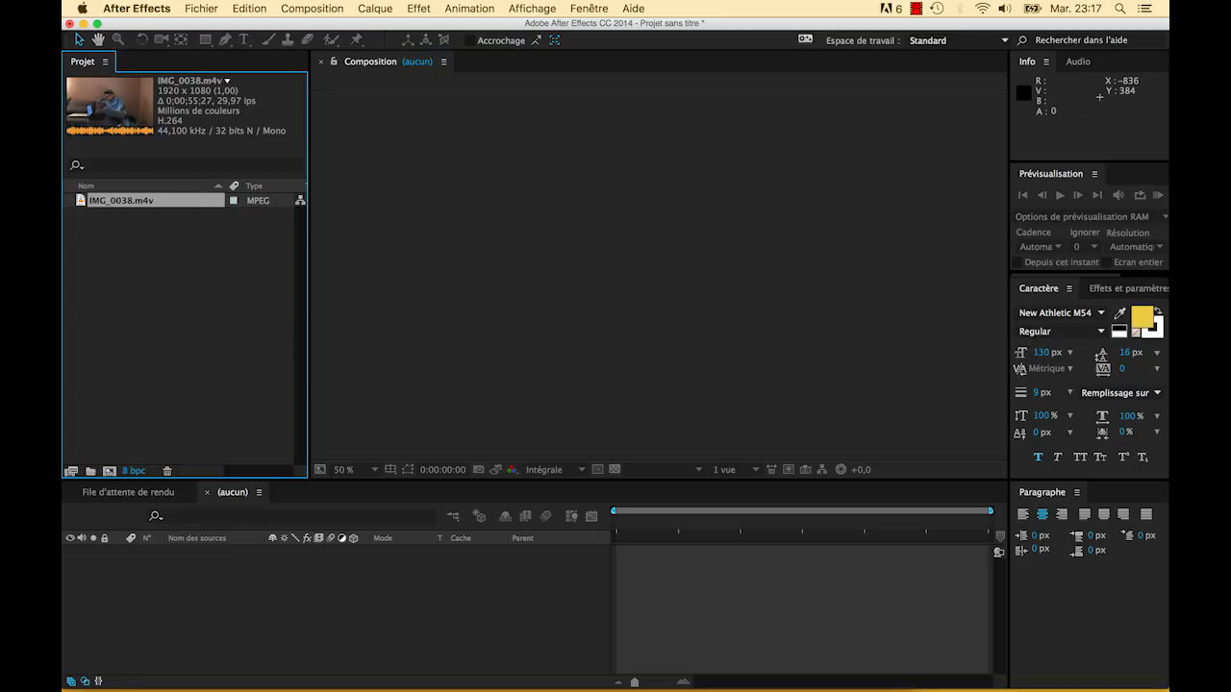
# Create a composition from the IMG_0038.m4v footage and run 3D camera tracking on its layer
pyautogui.moveTo(122, 201); pyautogui.dragTo(134, 241)
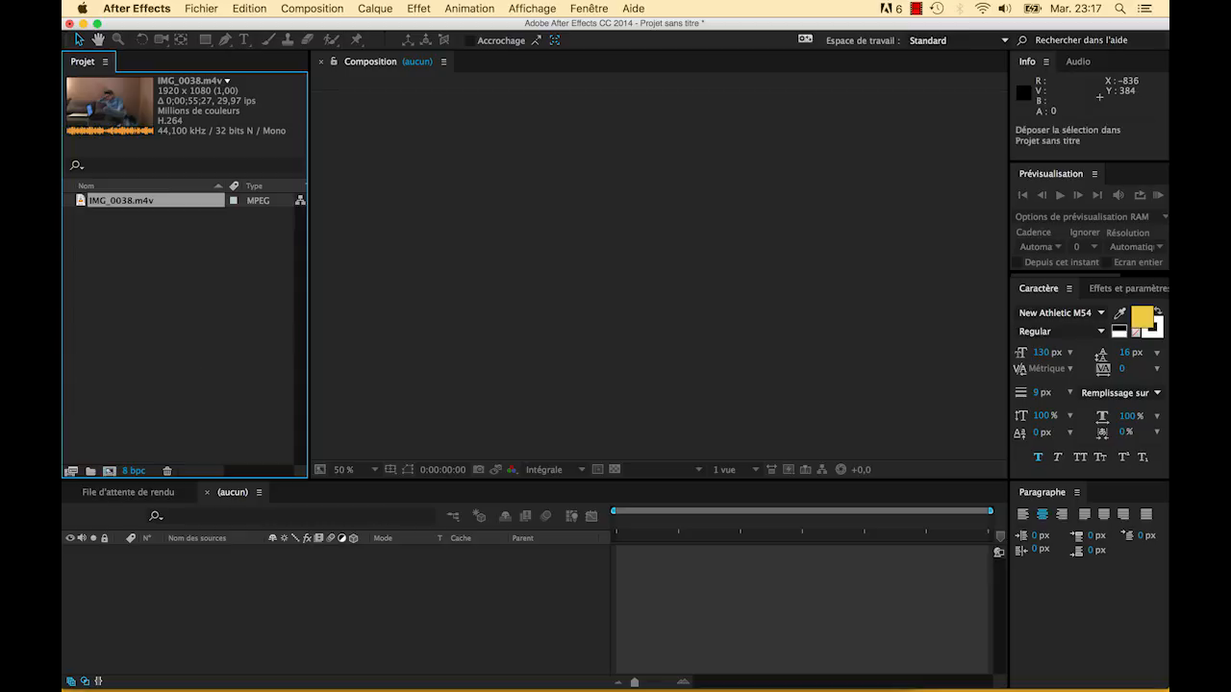
pyautogui.moveTo(121, 201); pyautogui.dragTo(110, 472)
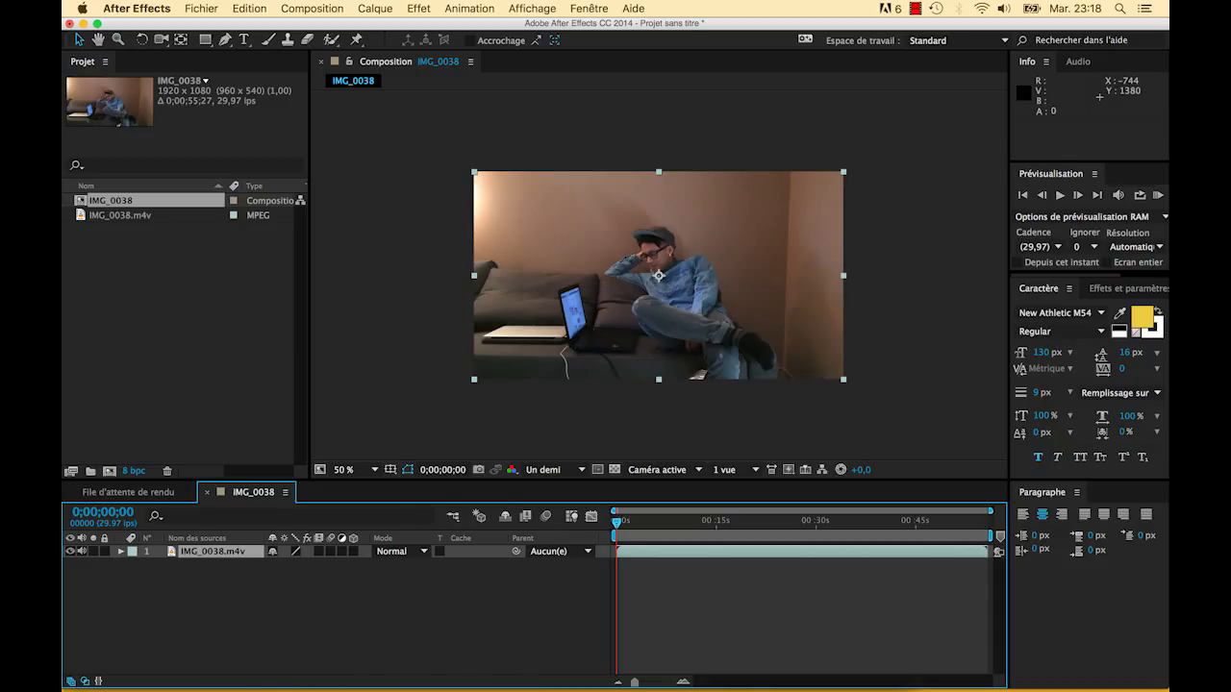
pyautogui.rightClick(220, 551)
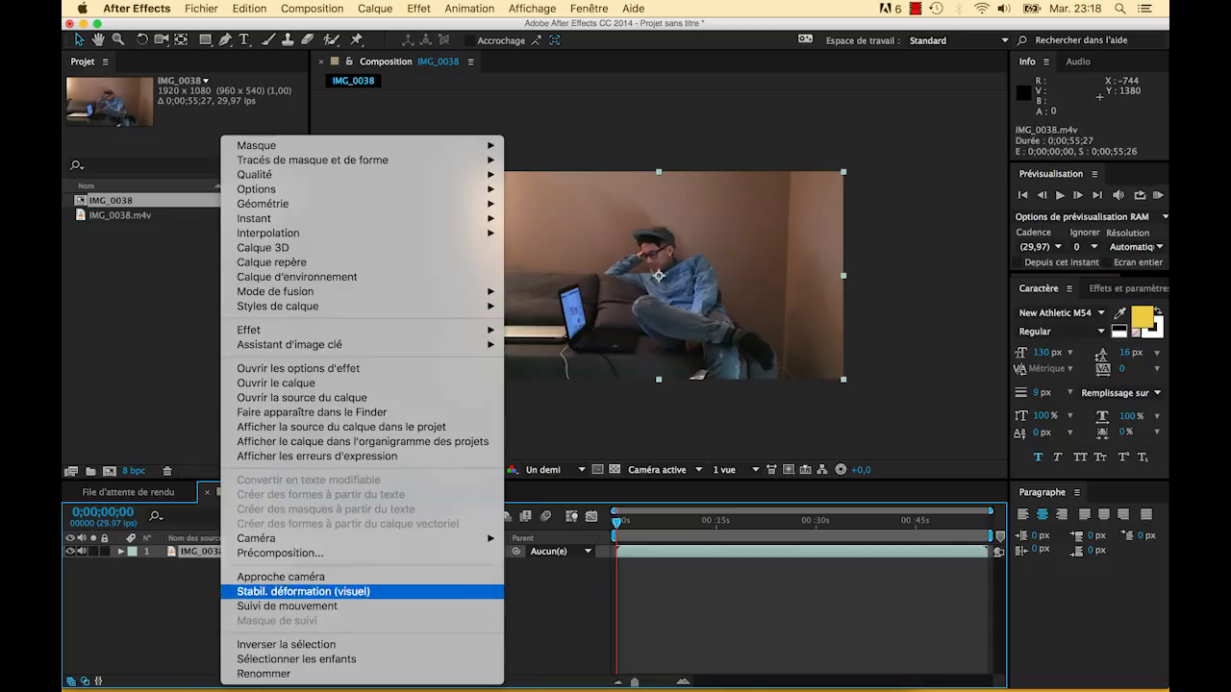
pyautogui.click(281, 576)
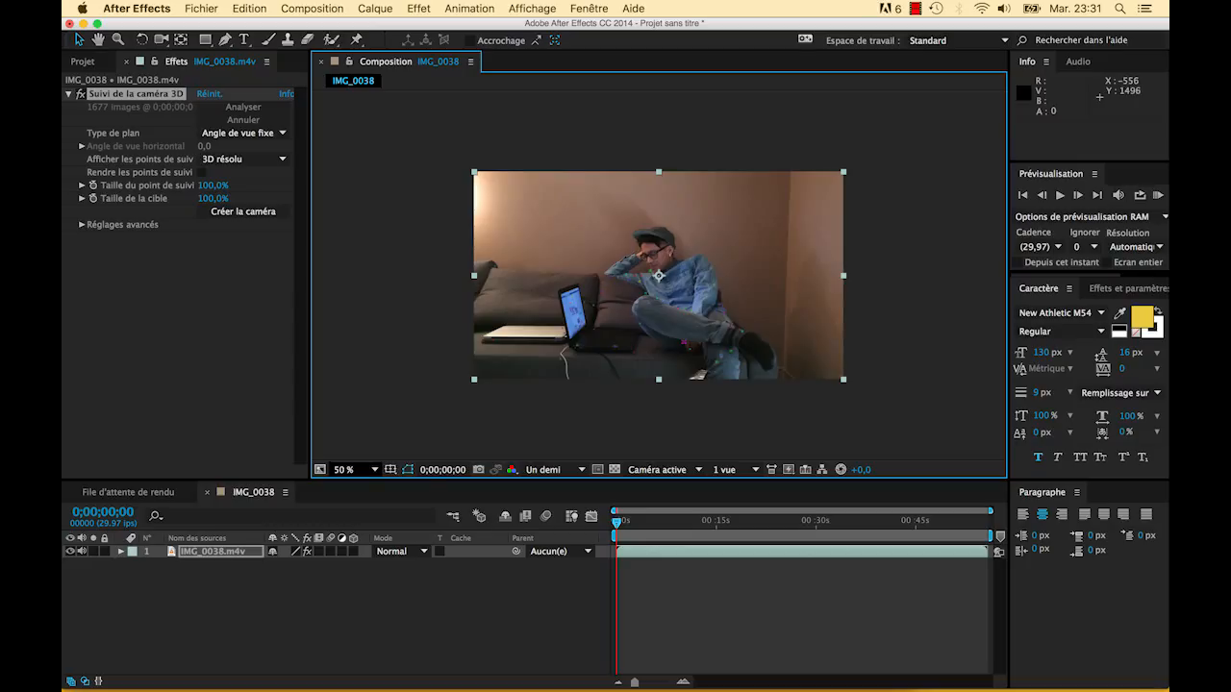
# At 0;00;24;23, create a text layer and camera from the tracking points at the middle of the table top
pyautogui.click(346, 469)
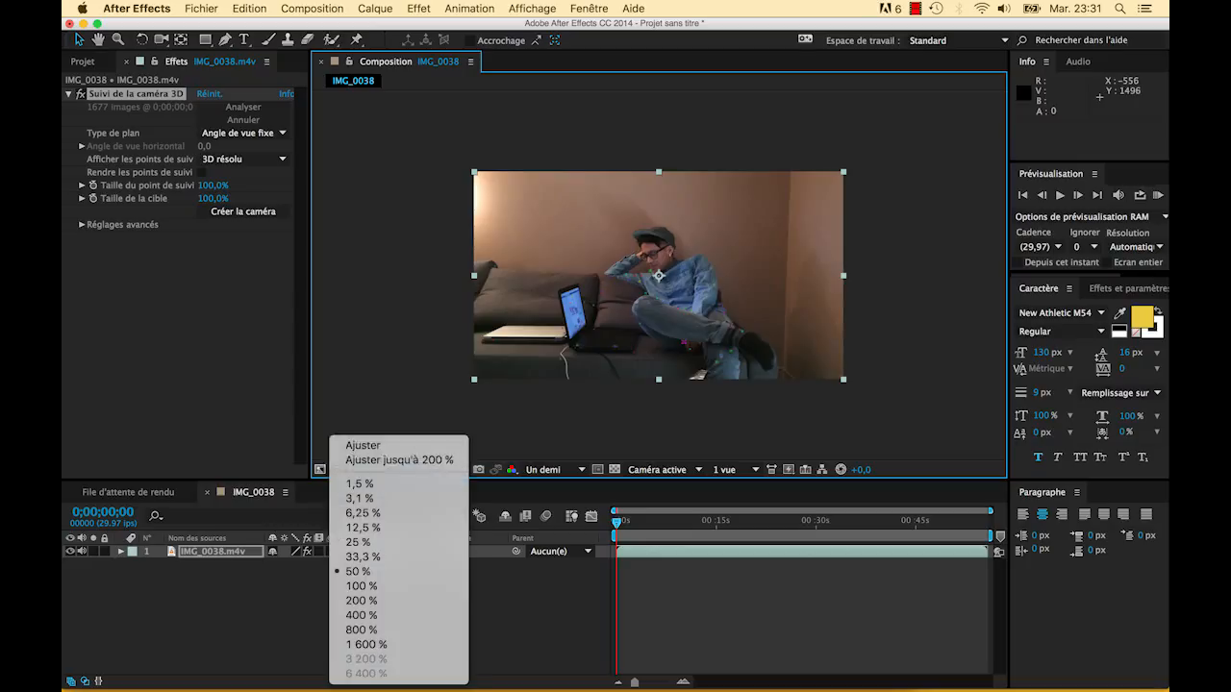
pyautogui.click(363, 446)
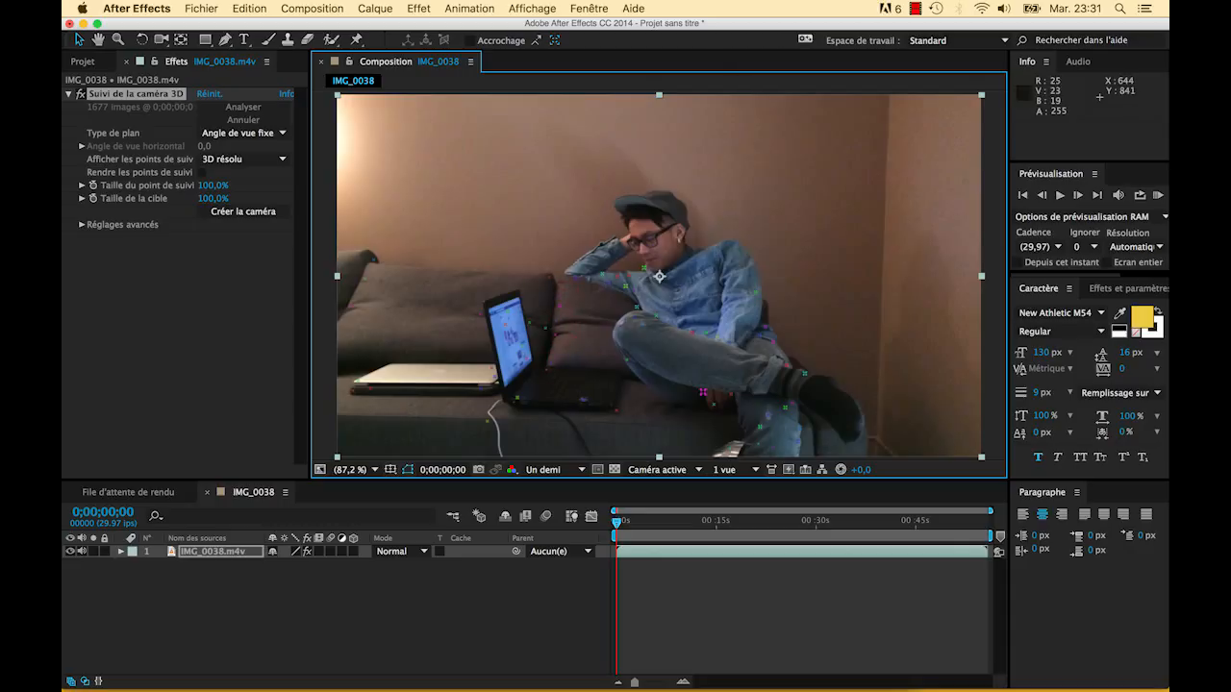
pyautogui.moveTo(616, 523); pyautogui.dragTo(780, 523)
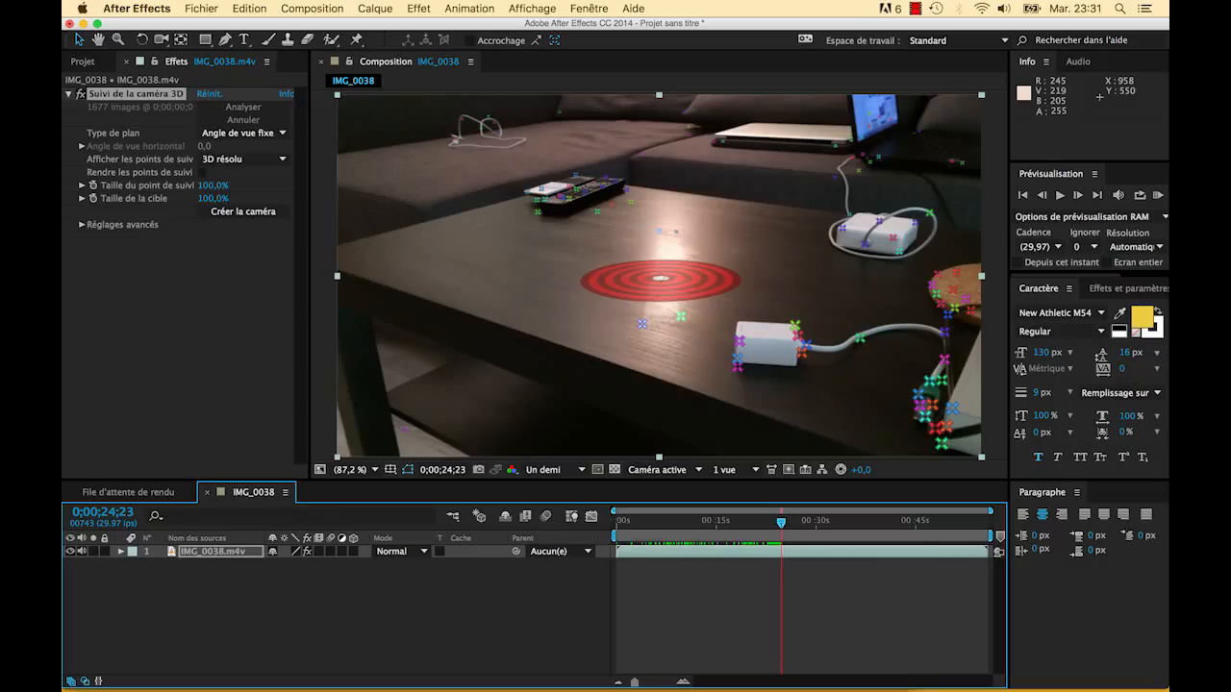
pyautogui.click(660, 279)
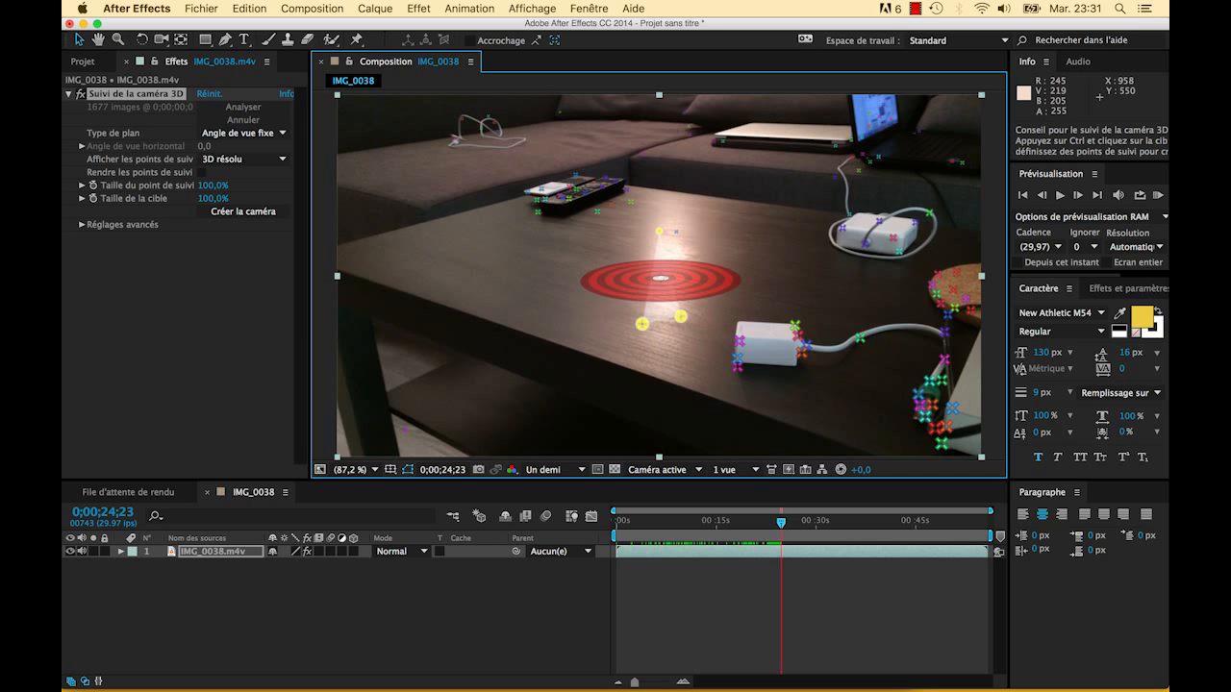
pyautogui.rightClick(660, 282)
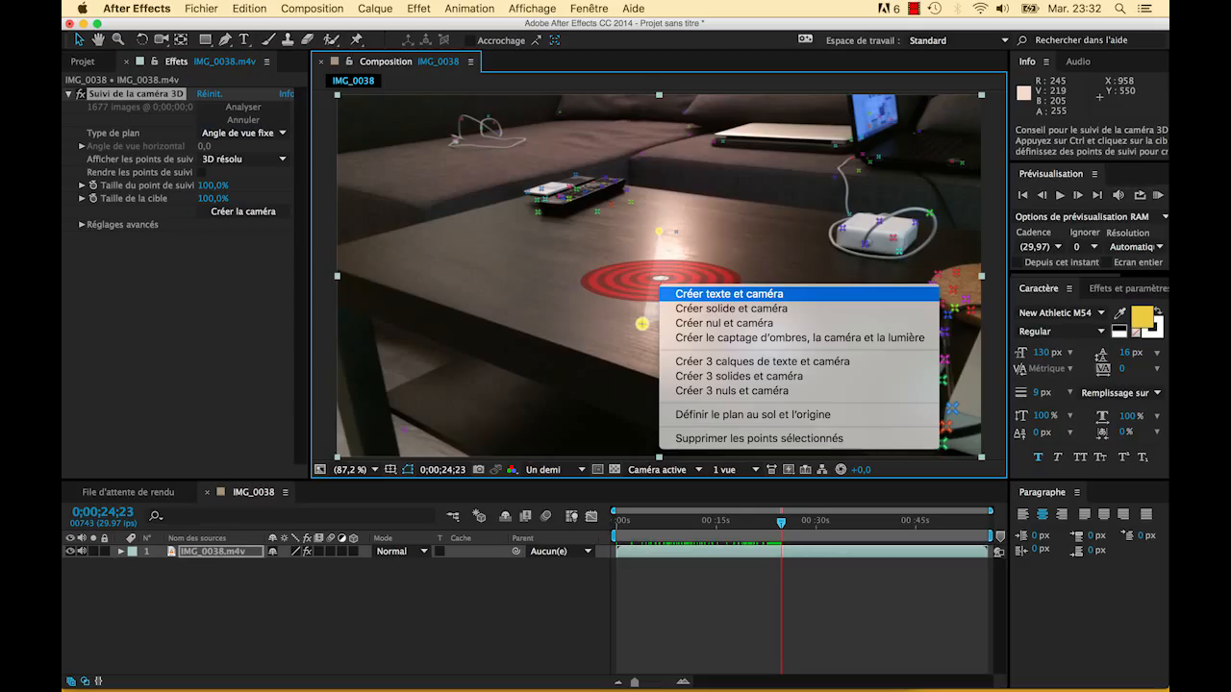
pyautogui.click(727, 293)
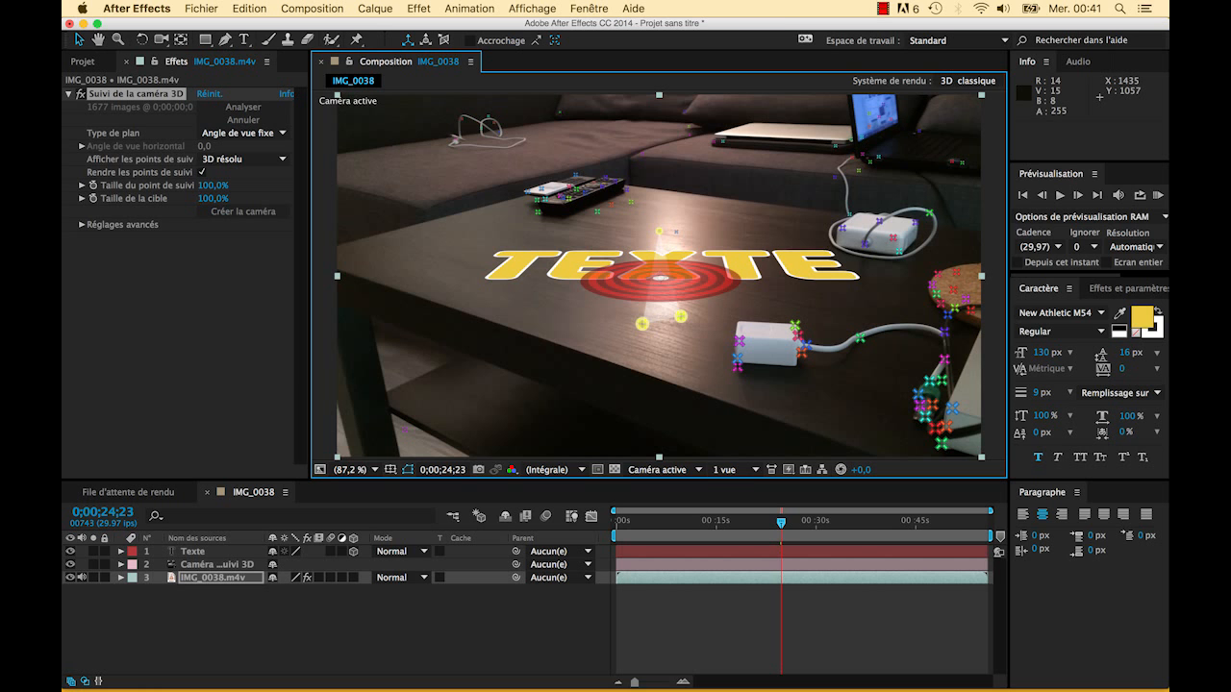
# Stand the text layer upright on the table by setting its X rotation to 100°
pyautogui.moveTo(781, 524)
pyautogui.mouseDown()
pyautogui.moveTo(619, 523)
pyautogui.moveTo(764, 523)
pyautogui.mouseUp()
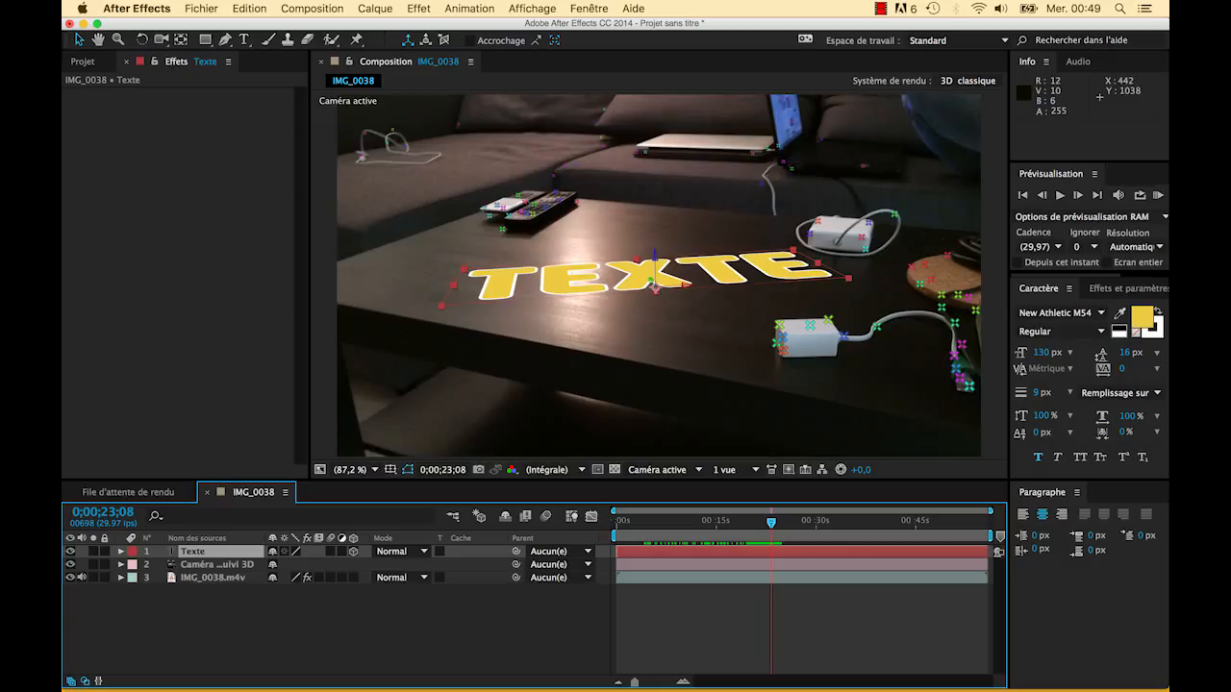
pyautogui.click(121, 552)
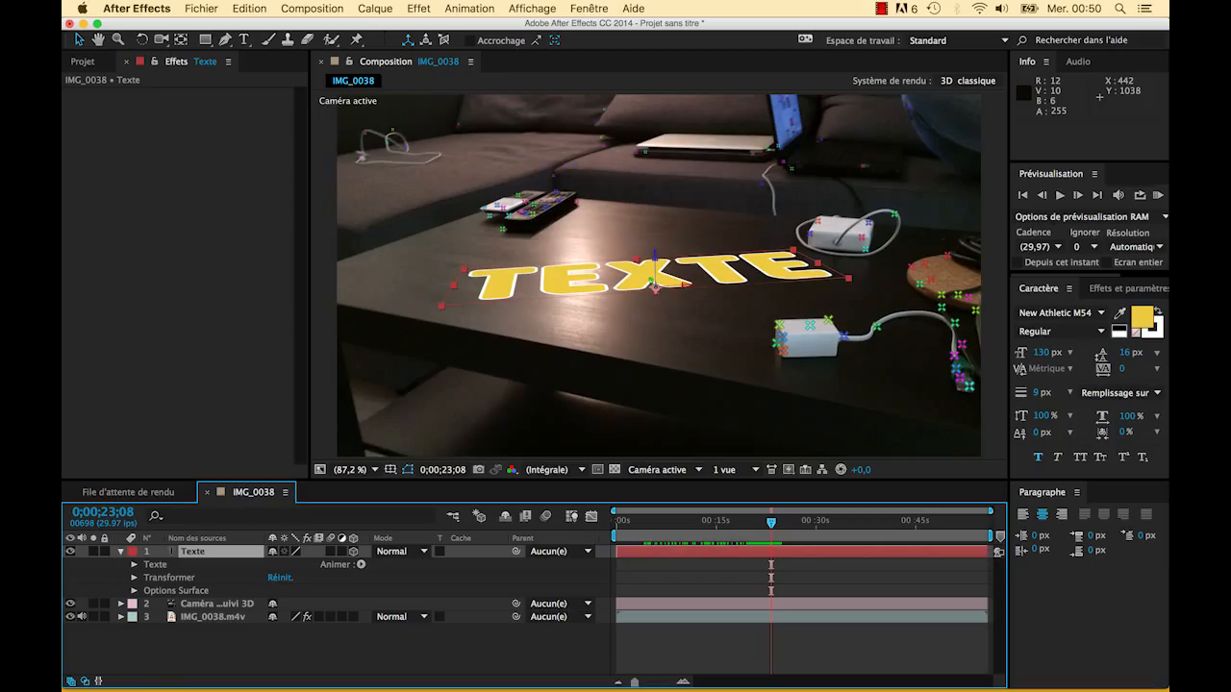
pyautogui.click(134, 578)
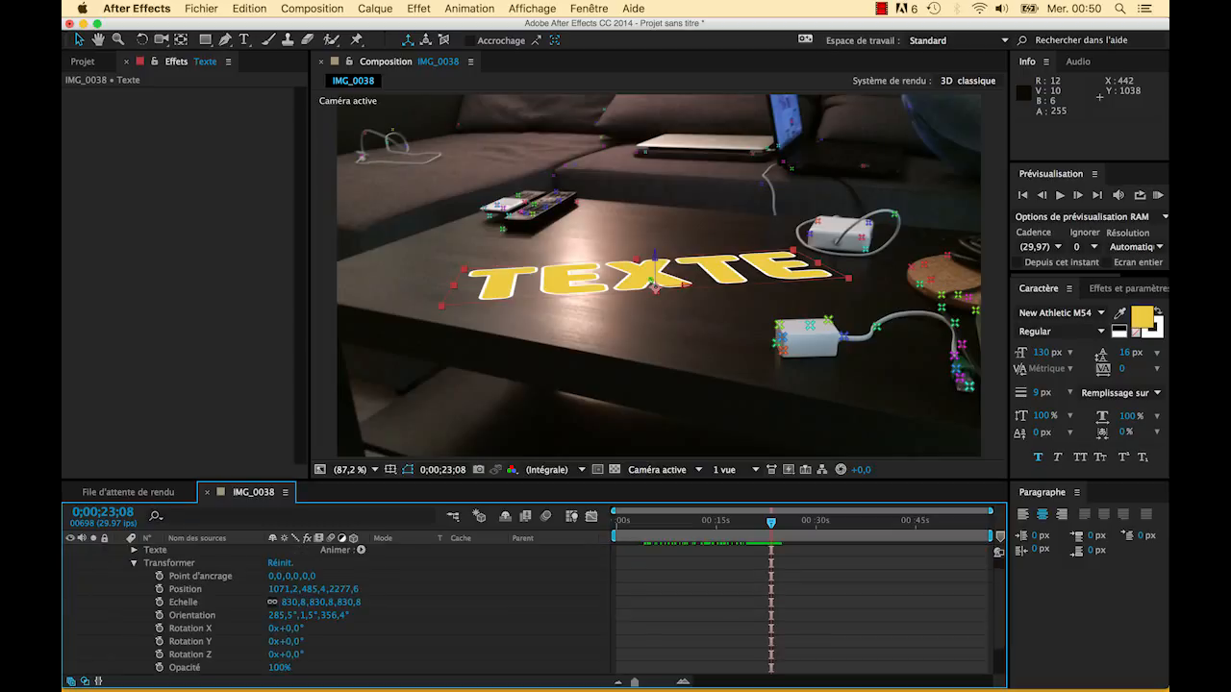
pyautogui.scroll(-1, 241, 606)
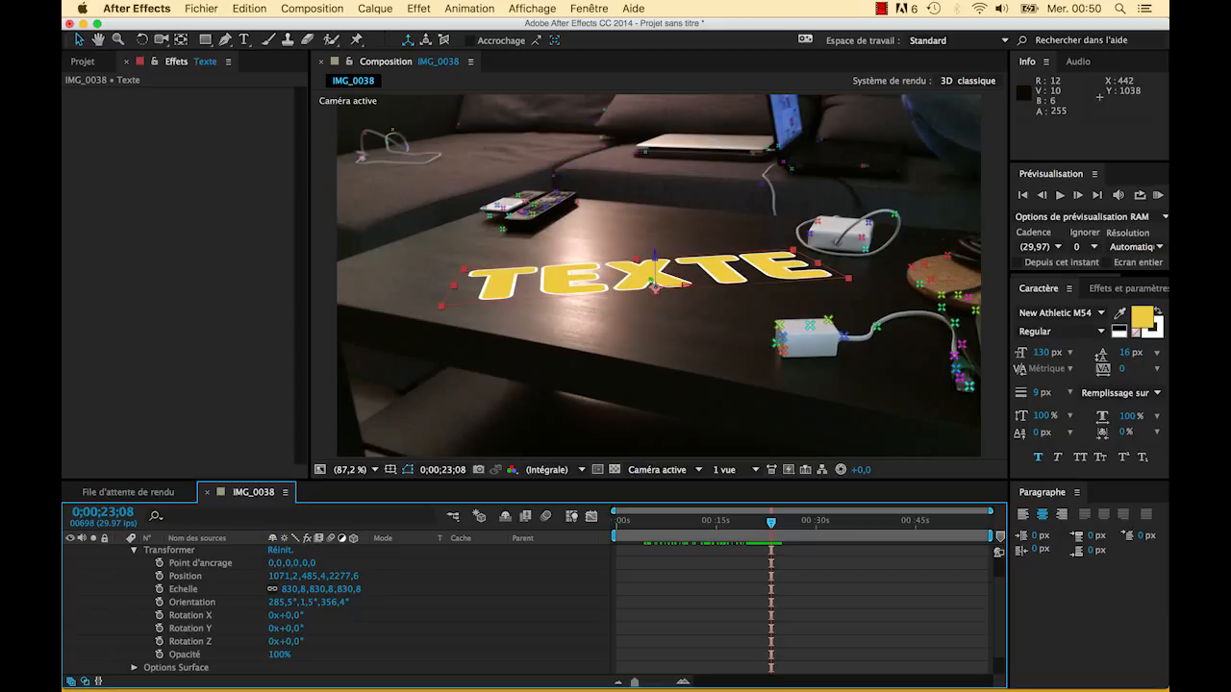
pyautogui.moveTo(654, 285); pyautogui.dragTo(656, 256)
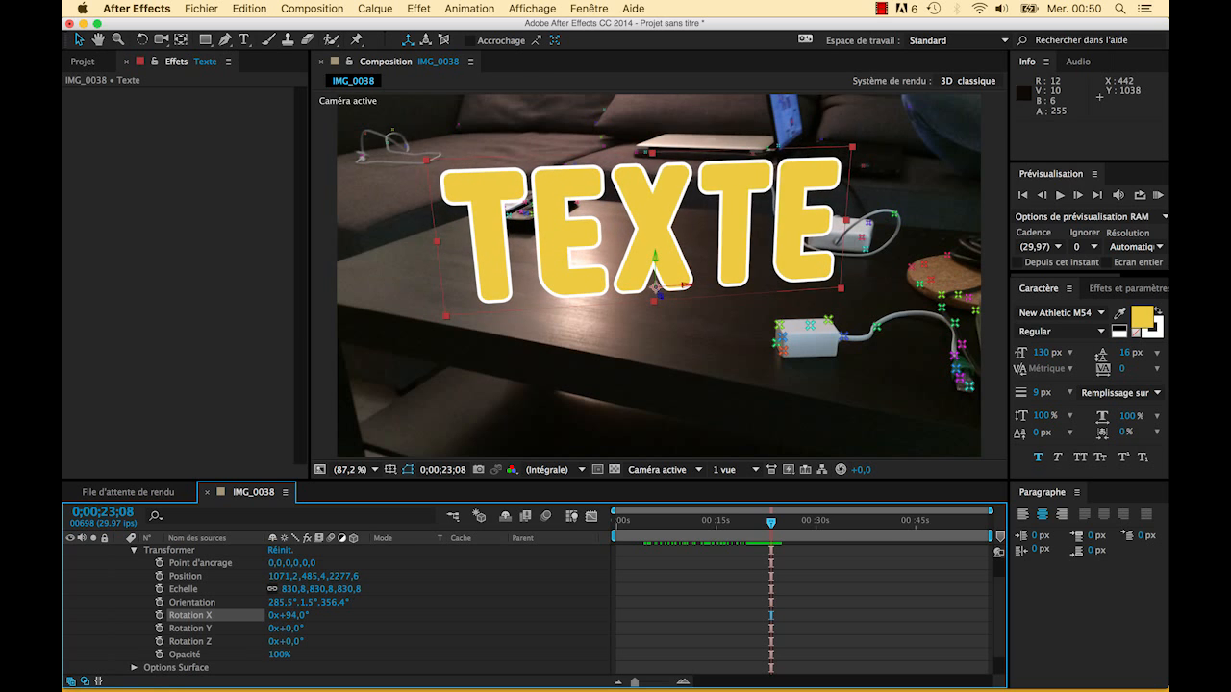
pyautogui.moveTo(656, 256); pyautogui.dragTo(655, 255)
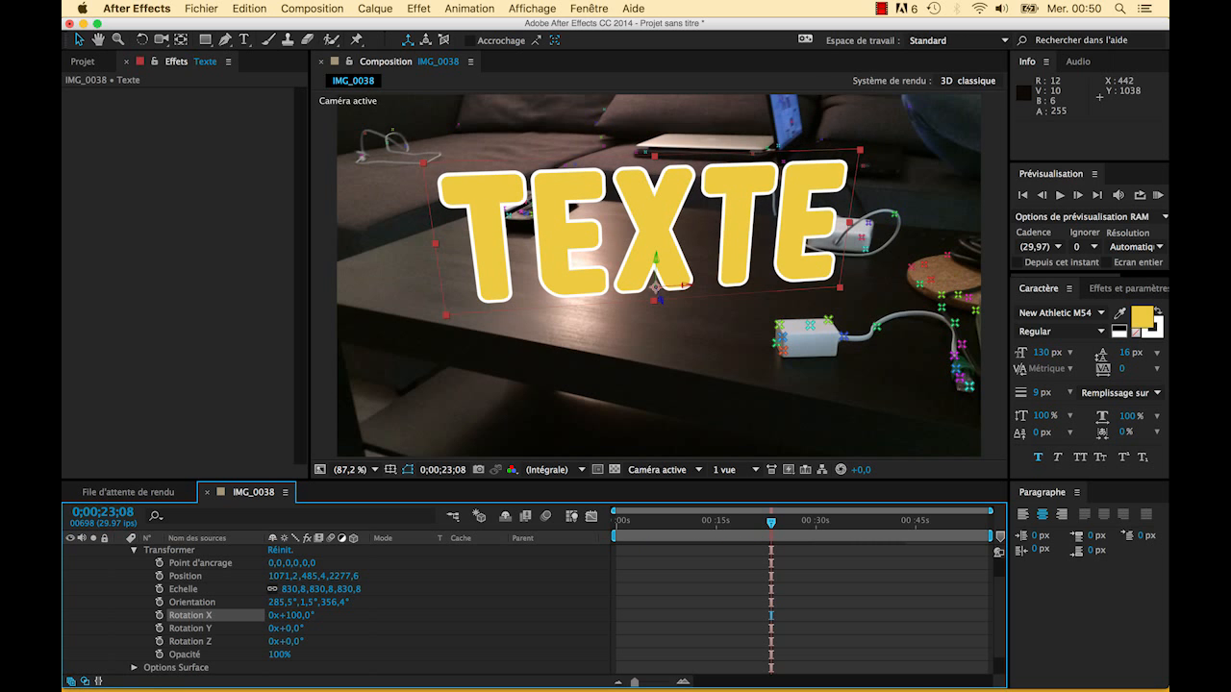
# Scrub back through the footage to check how the upright text follows the table
pyautogui.moveTo(771, 523)
pyautogui.mouseDown()
pyautogui.moveTo(836, 523)
pyautogui.moveTo(752, 523)
pyautogui.mouseUp()
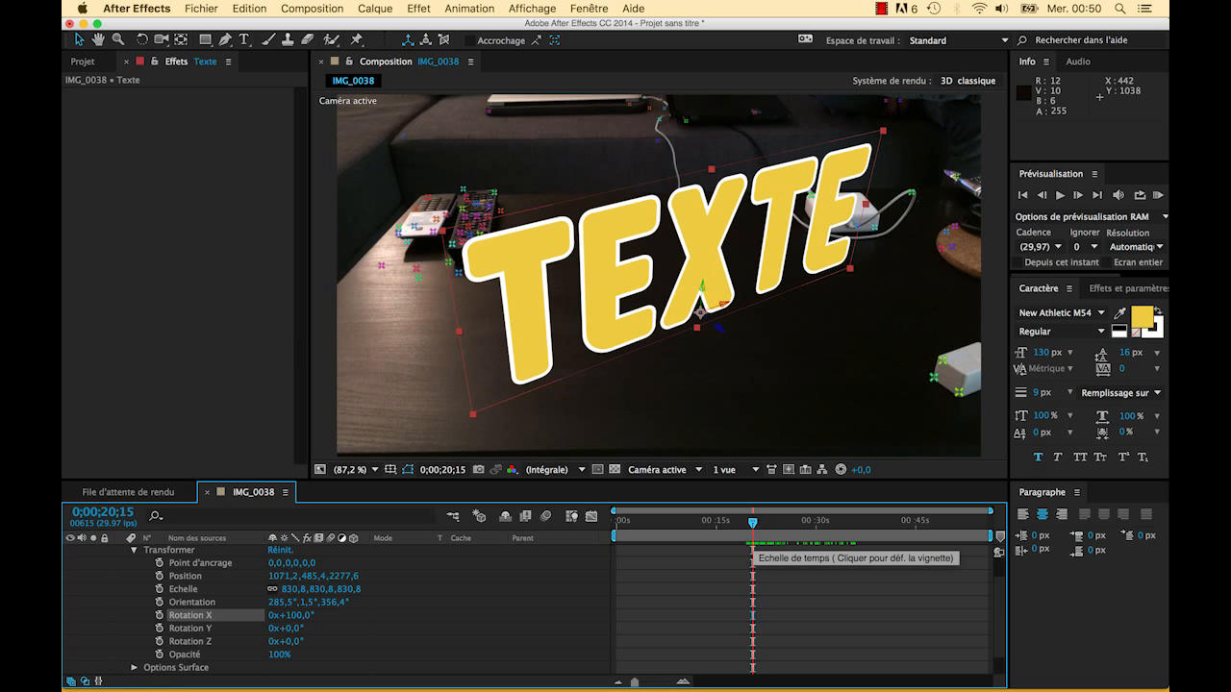
pyautogui.moveTo(752, 523); pyautogui.dragTo(724, 523)
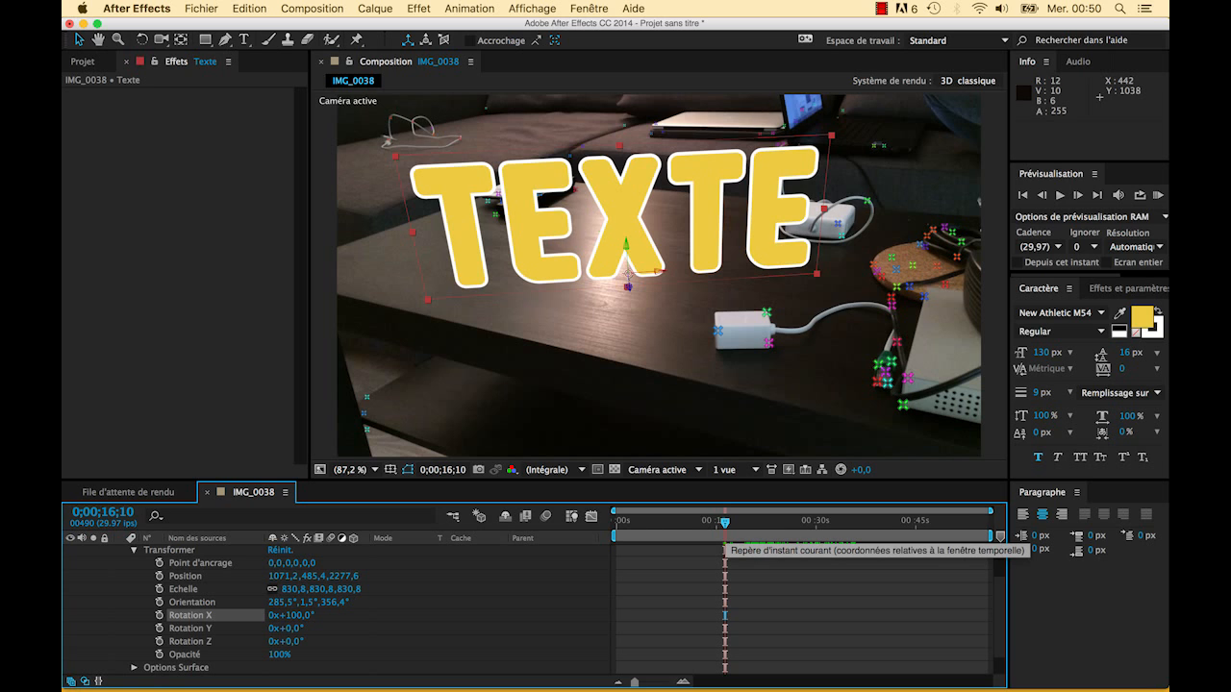
pyautogui.moveTo(724, 523)
pyautogui.mouseDown()
pyautogui.moveTo(648, 523)
pyautogui.moveTo(745, 523)
pyautogui.moveTo(697, 523)
pyautogui.moveTo(715, 524)
pyautogui.mouseUp()
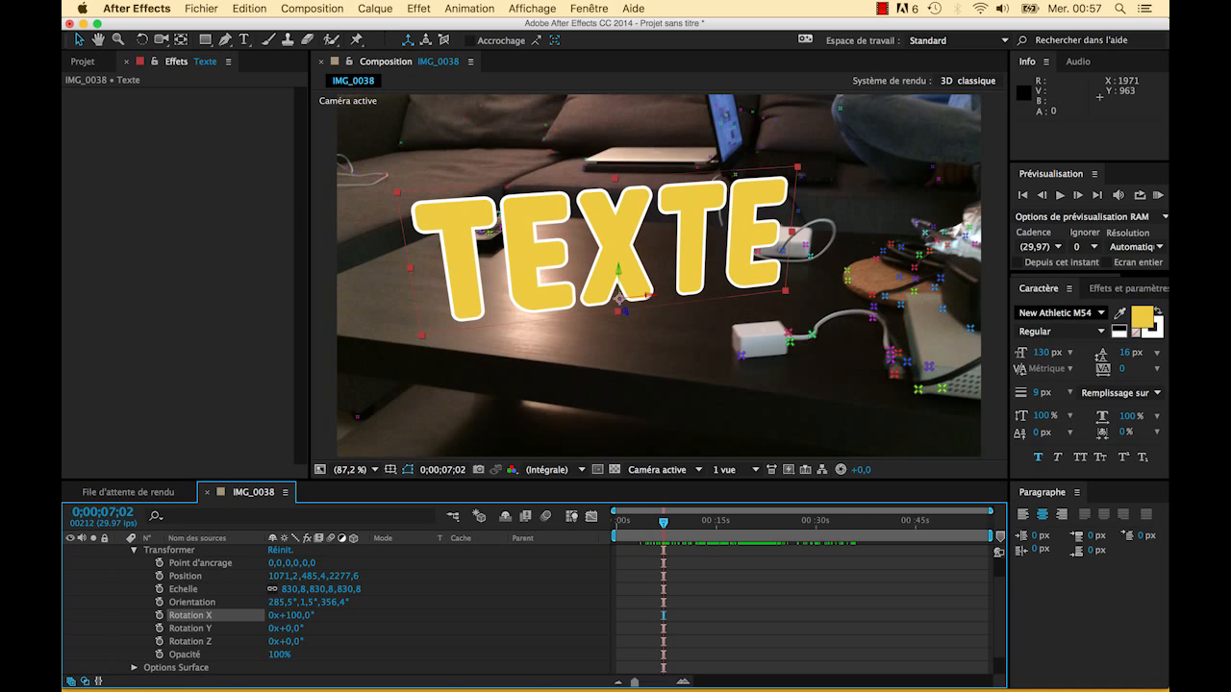
# Set the text's font to New Athletic M54 and its size to 76 px
pyautogui.click(1063, 313)
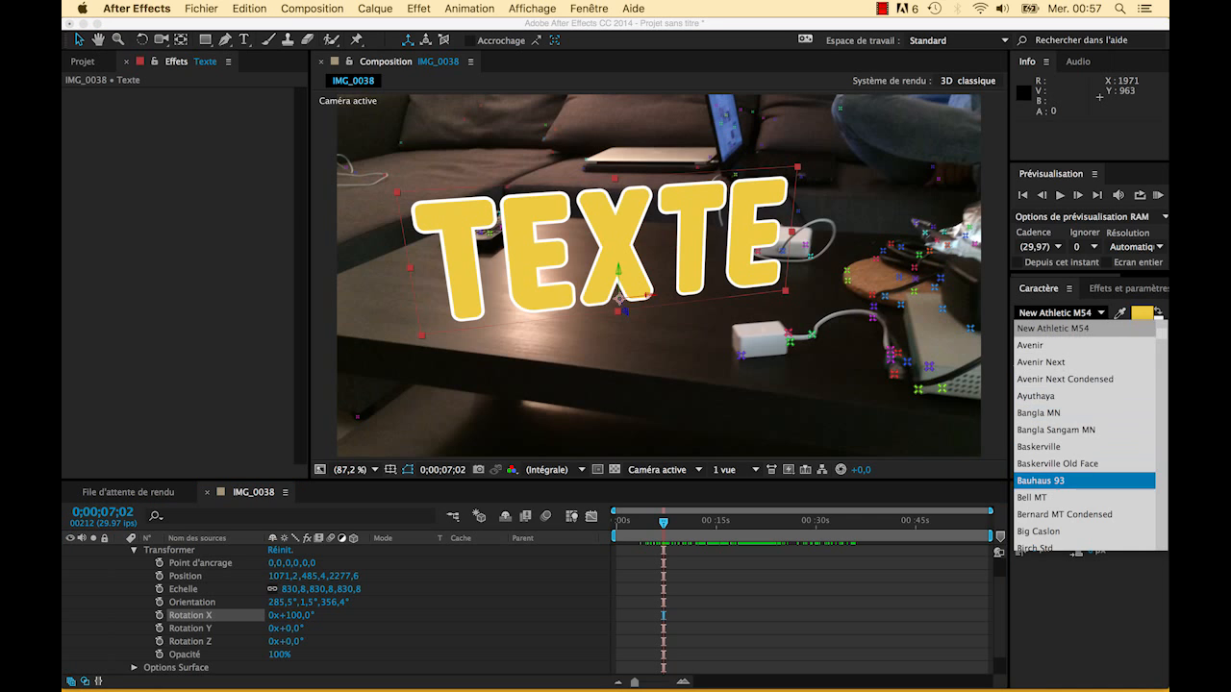
pyautogui.scroll(-6, 1067, 466)
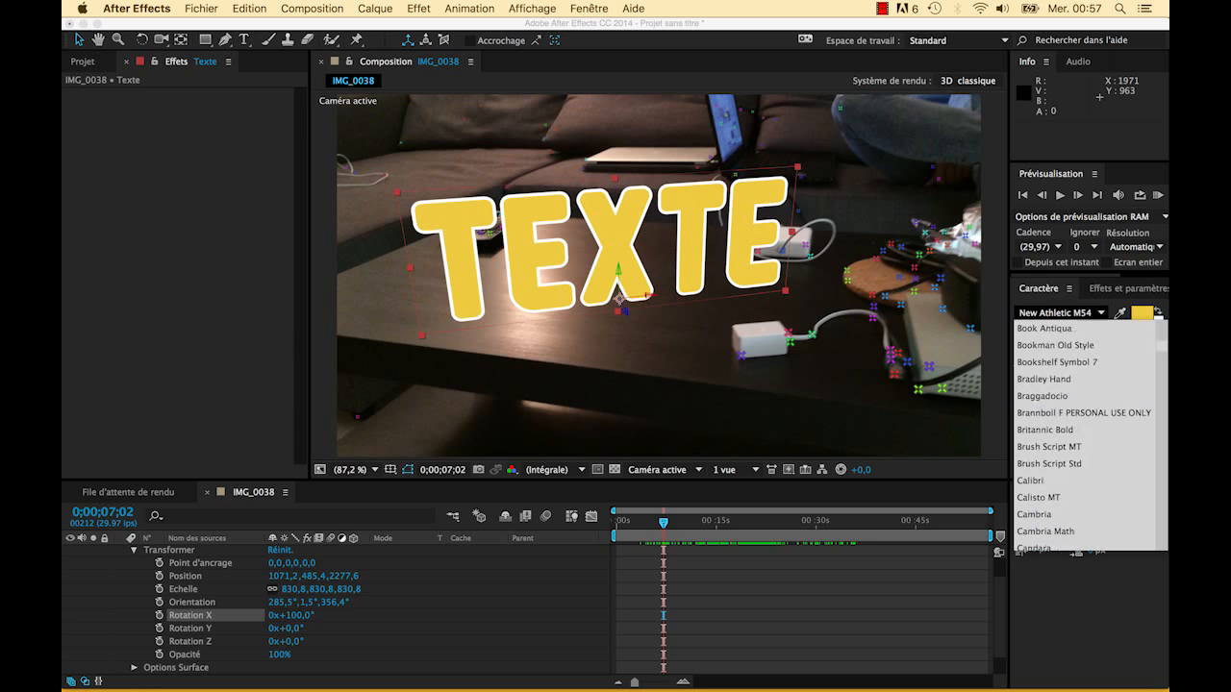
pyautogui.scroll(10, 1067, 479)
pyautogui.scroll(-4, 1087, 437)
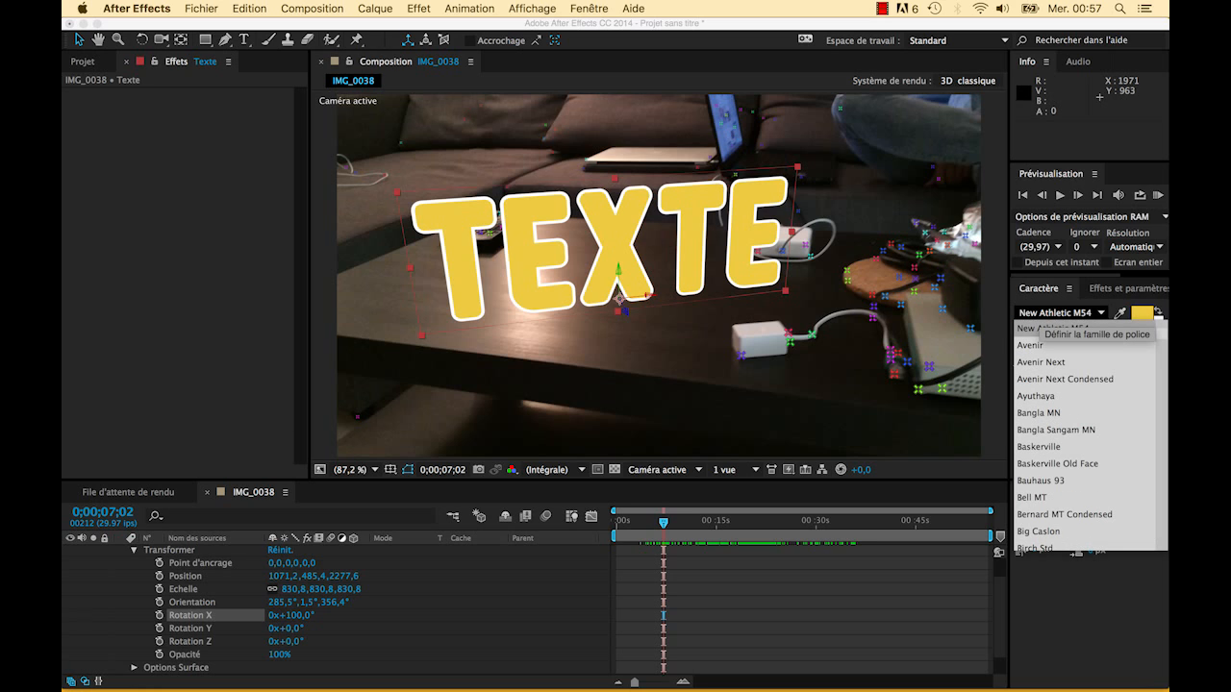
pyautogui.click(1048, 328)
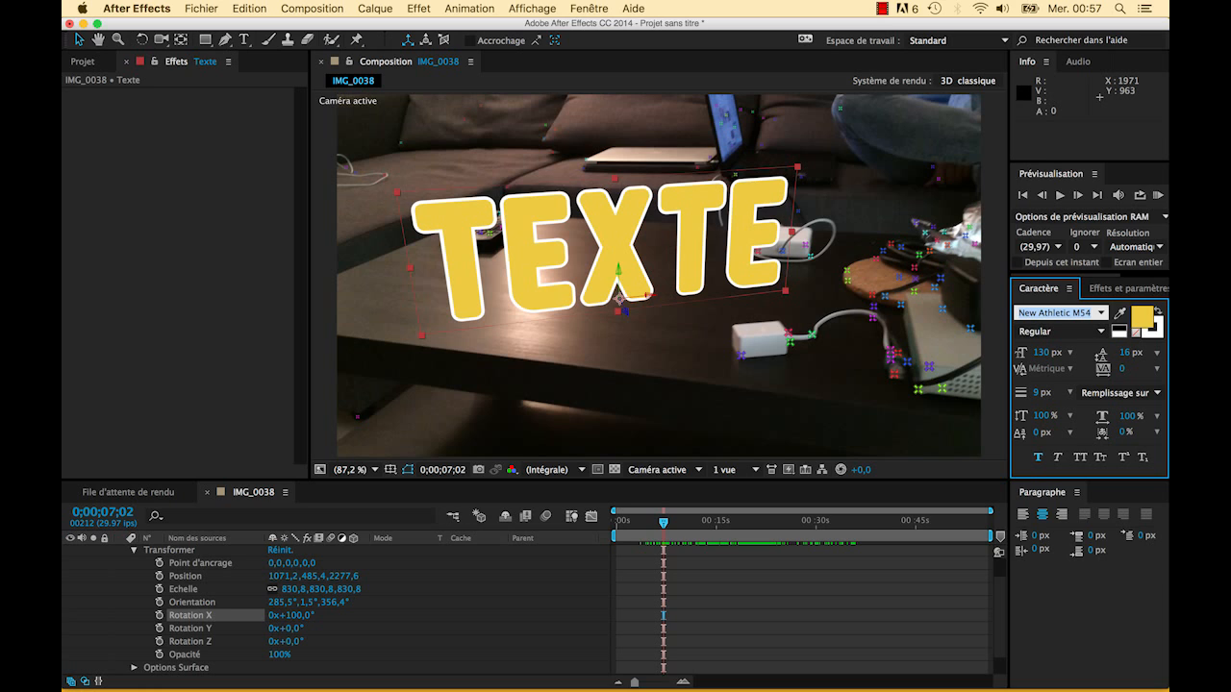
pyautogui.moveTo(1041, 353); pyautogui.dragTo(995, 353)
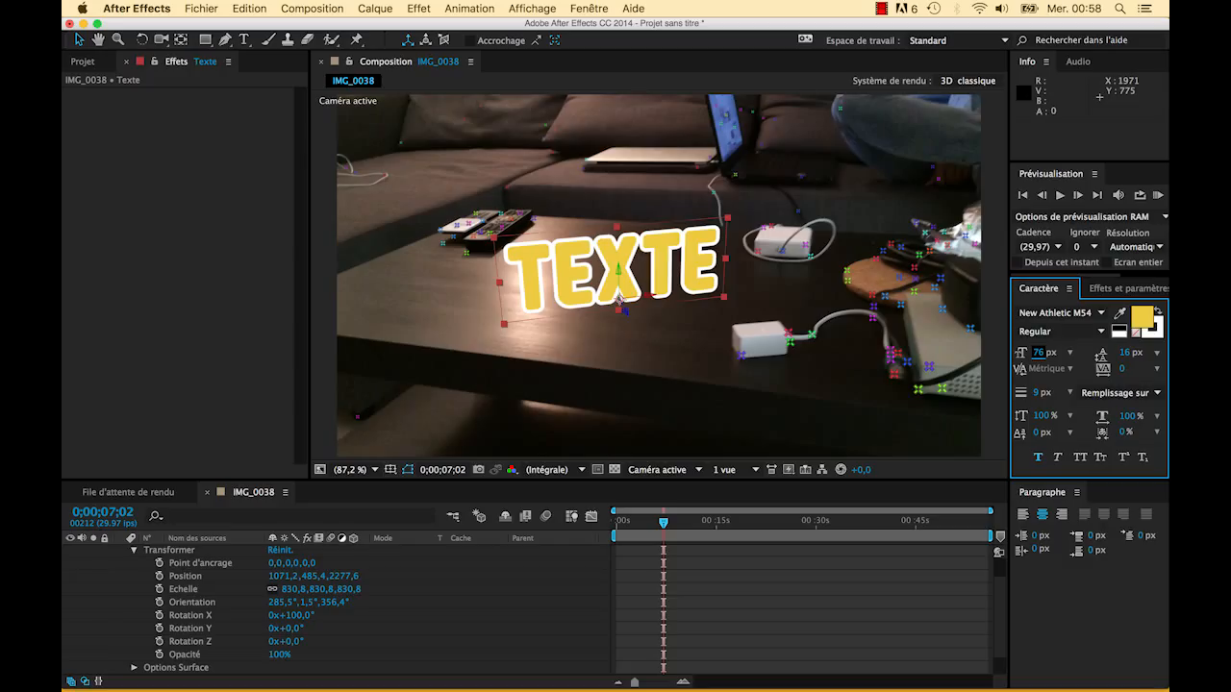
# Set the text's stroke width to 6 px
pyautogui.click(1070, 392)
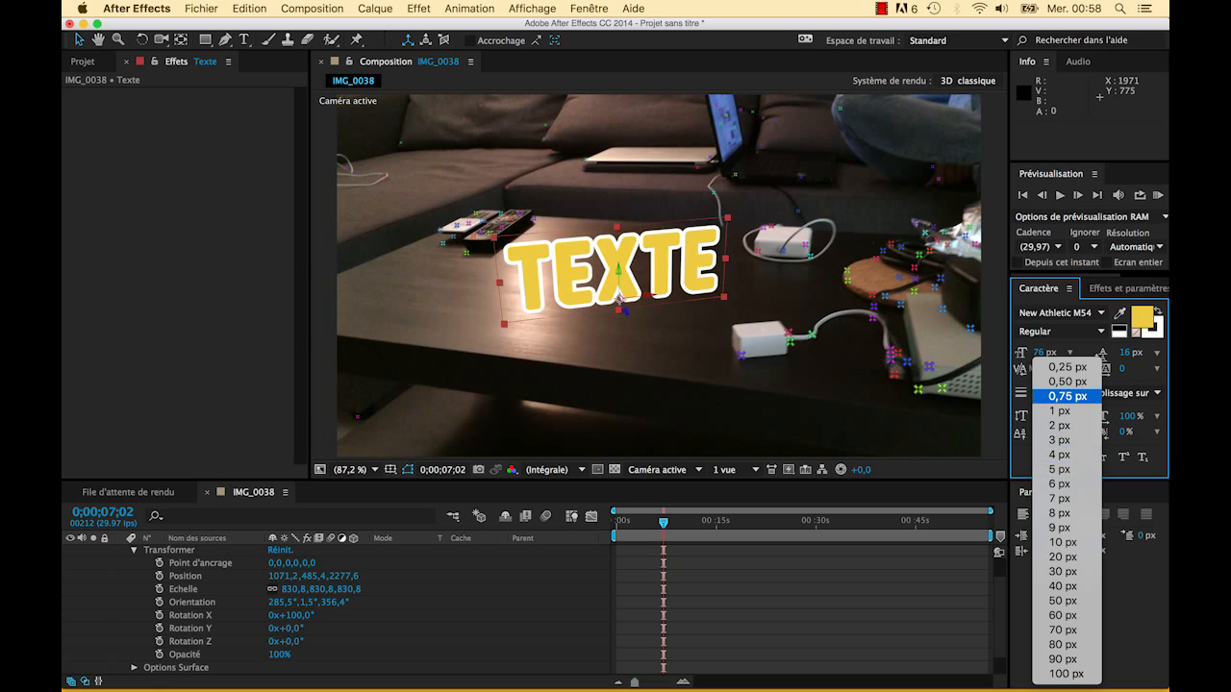
pyautogui.click(1067, 396)
pyautogui.click(1041, 392)
pyautogui.write('4')
pyautogui.press('Return')
pyautogui.moveTo(1038, 393); pyautogui.dragTo(1041, 393)
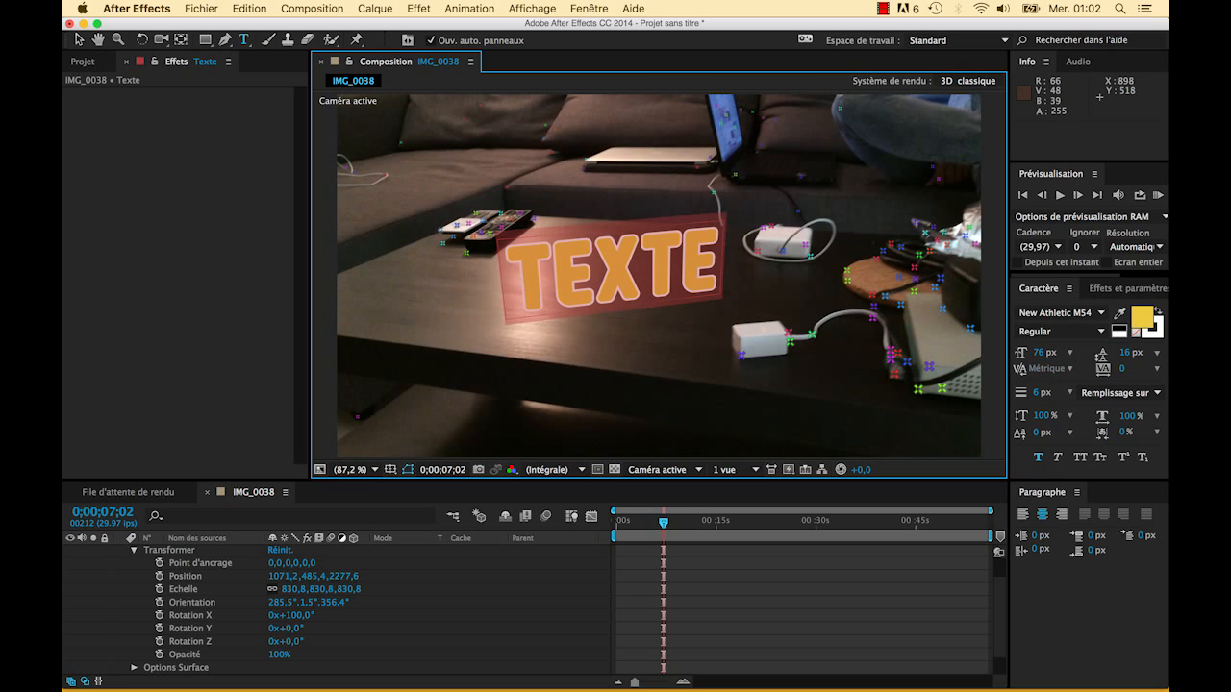
# Replace the placeholder text on the table with KOBE
pyautogui.press('BackSpace')
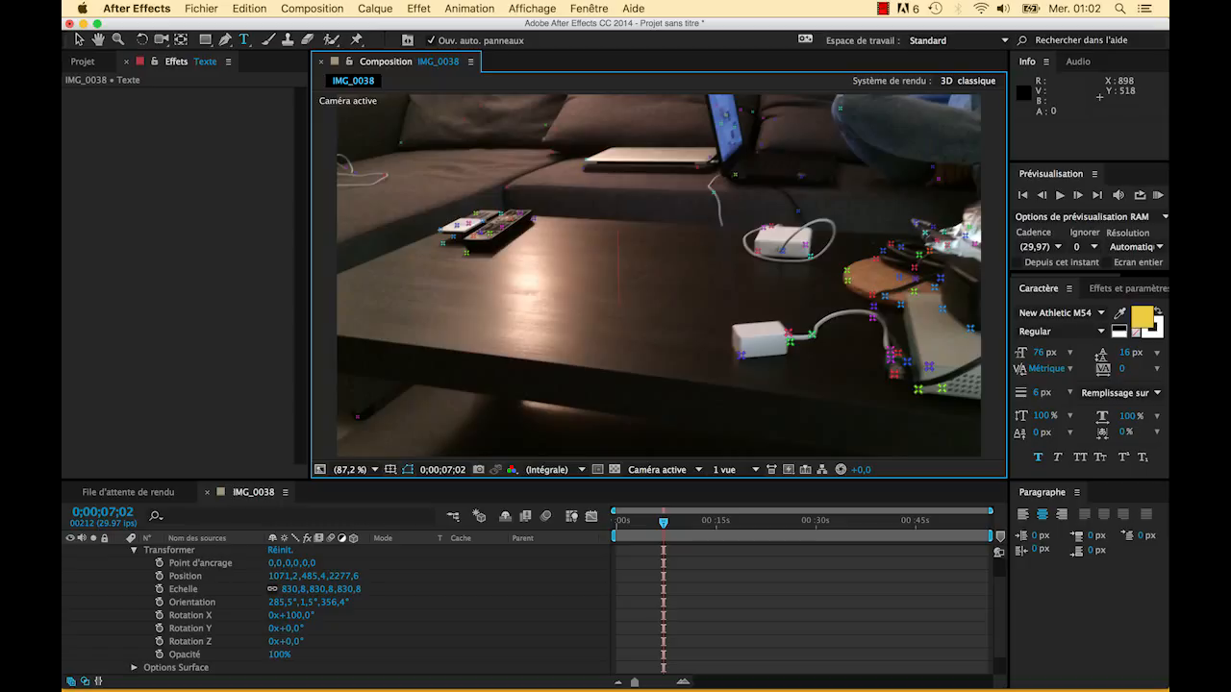
pyautogui.write('KOBE')
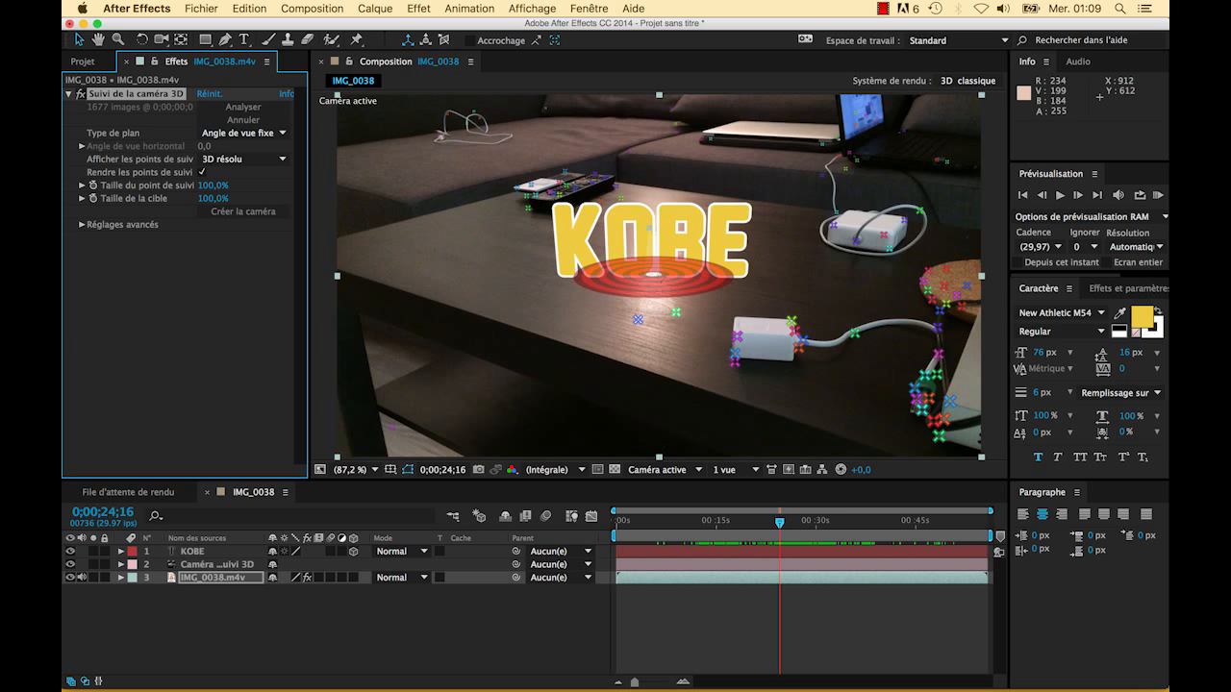
# Create a shadow catcher and light from the track points under KOBE, and enlarge the catcher over more of the table
pyautogui.click(654, 275)
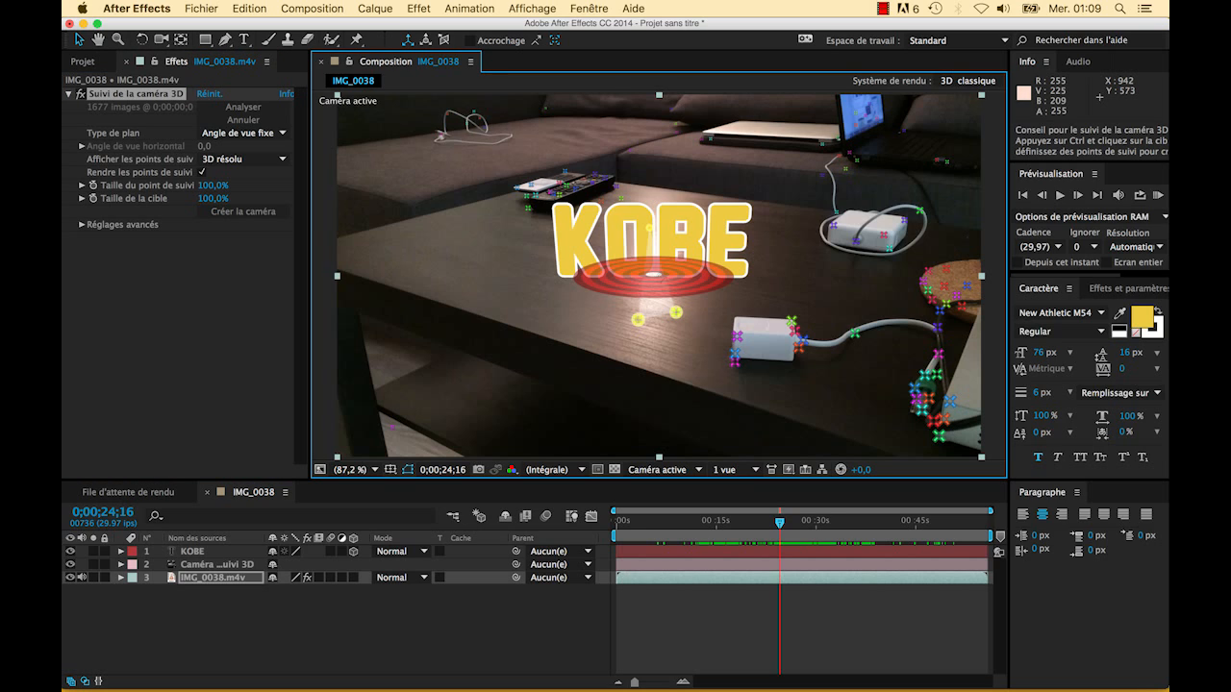
pyautogui.rightClick(654, 291)
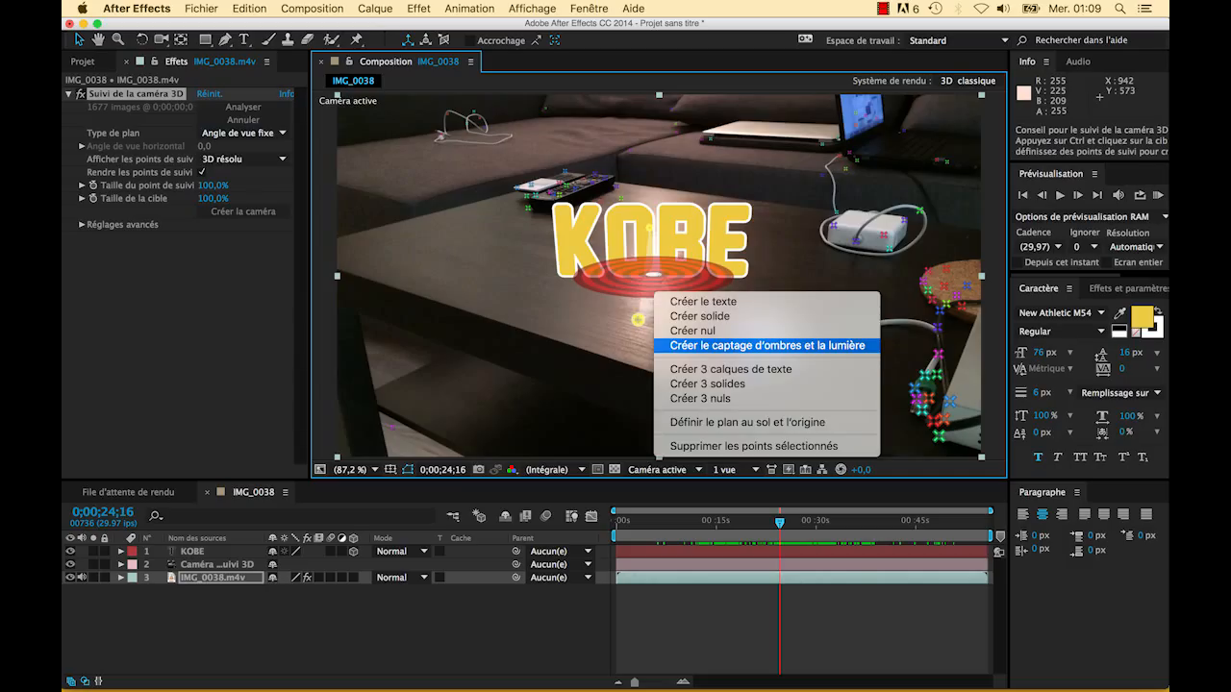
pyautogui.click(694, 345)
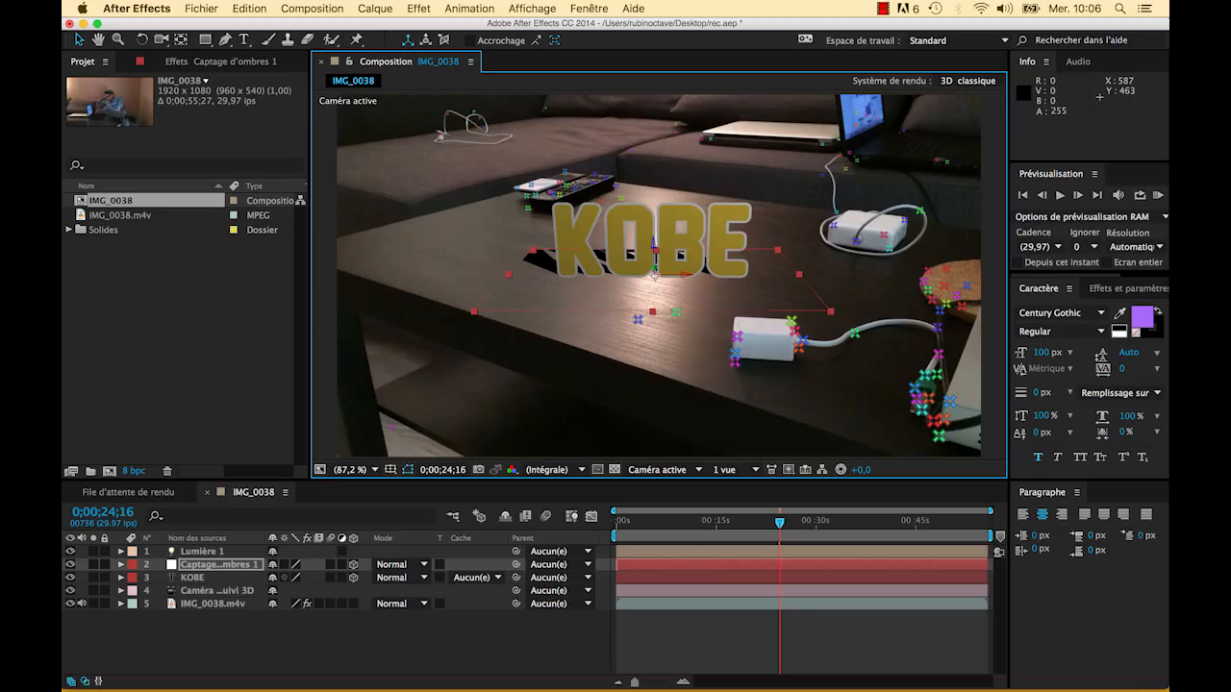
pyautogui.moveTo(533, 250); pyautogui.dragTo(486, 227)
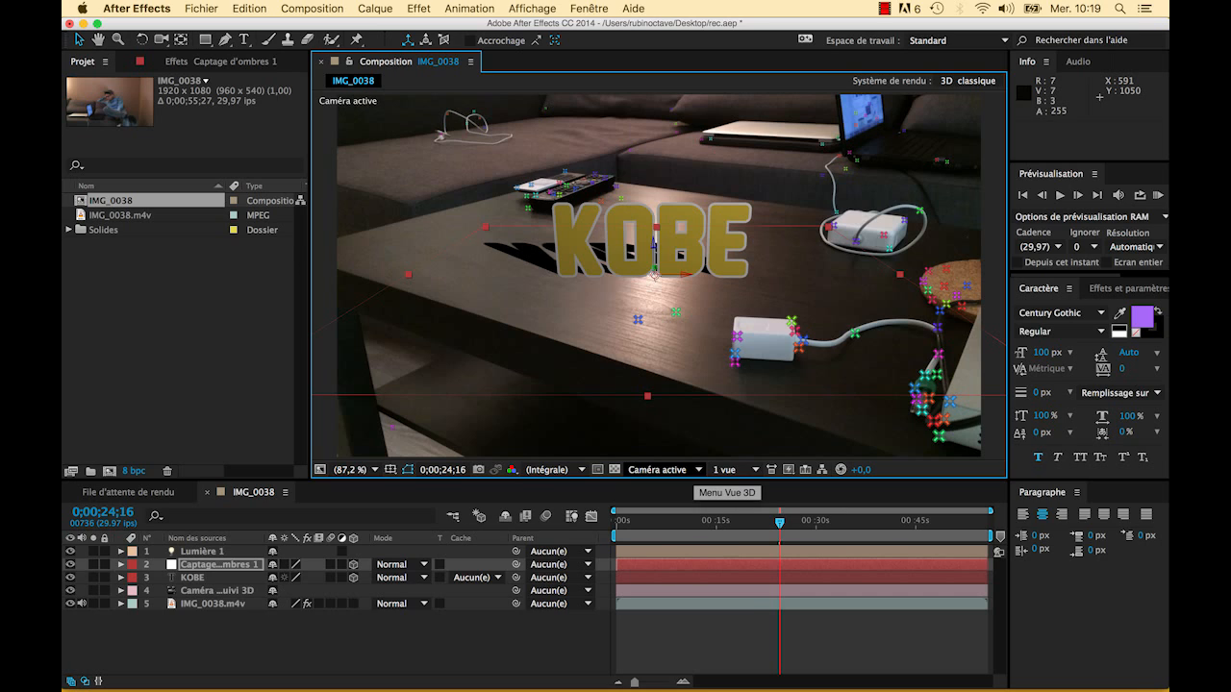
# In custom view 1, move the light Lumière 1 behind the KOBE text, to about 716, -544, 5794
pyautogui.click(693, 469)
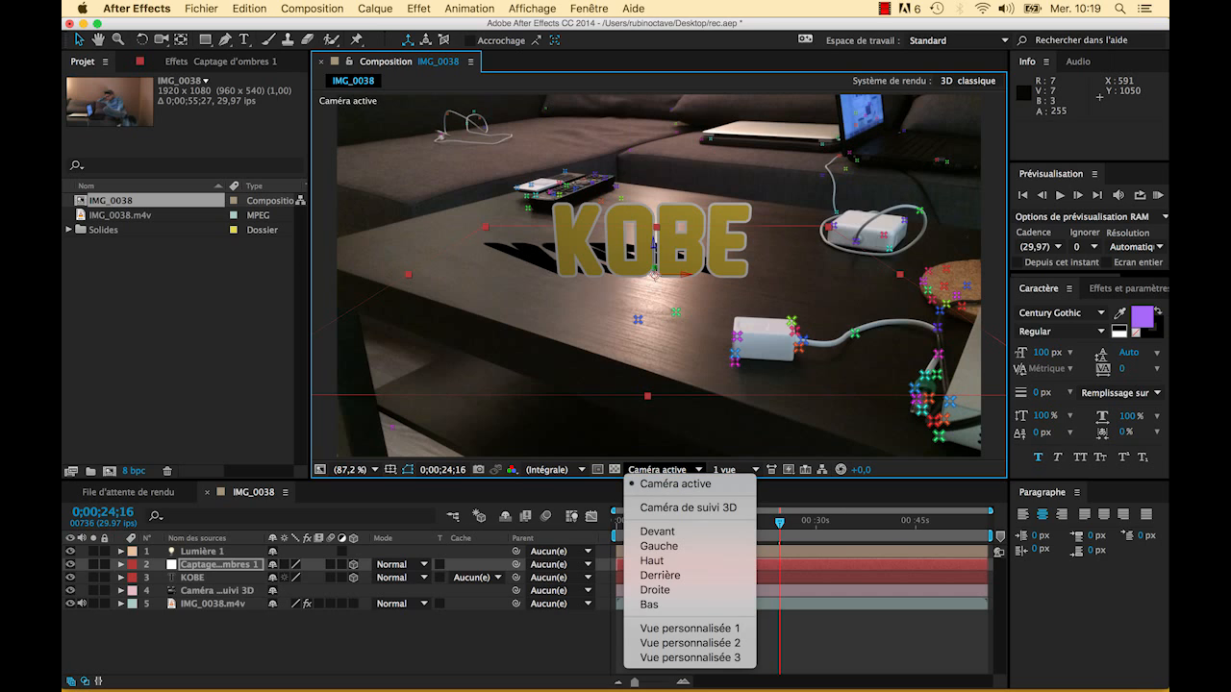
pyautogui.click(690, 628)
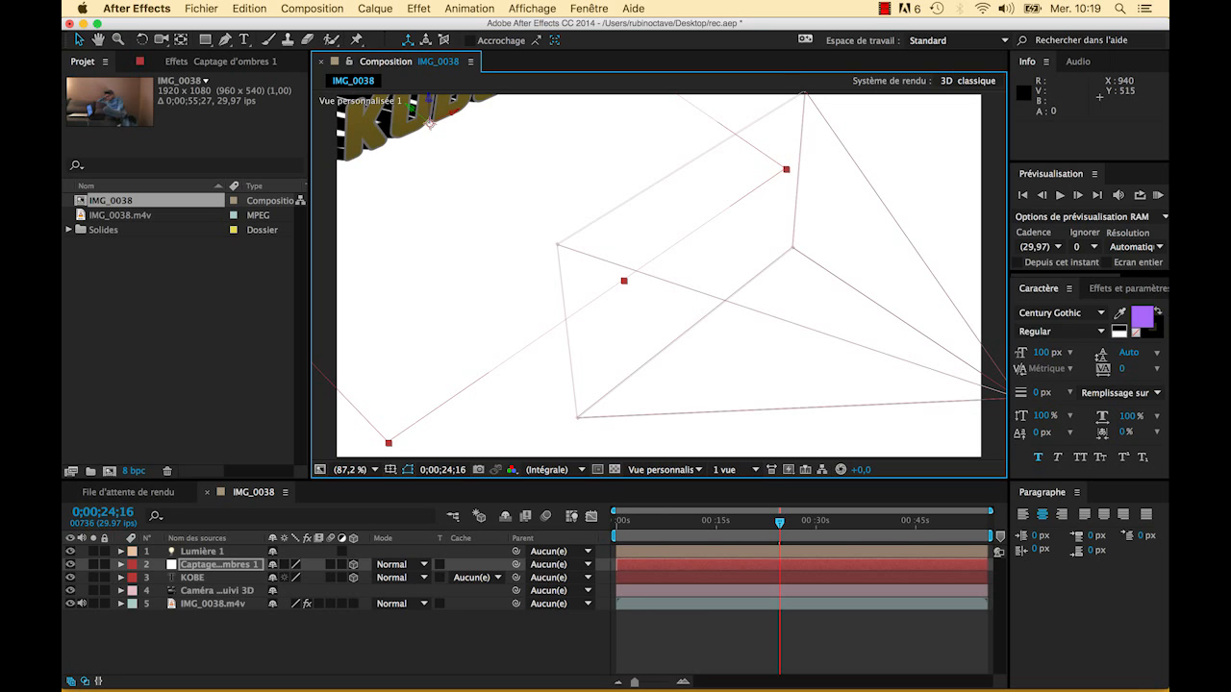
pyautogui.scroll(-3, 653, 268)
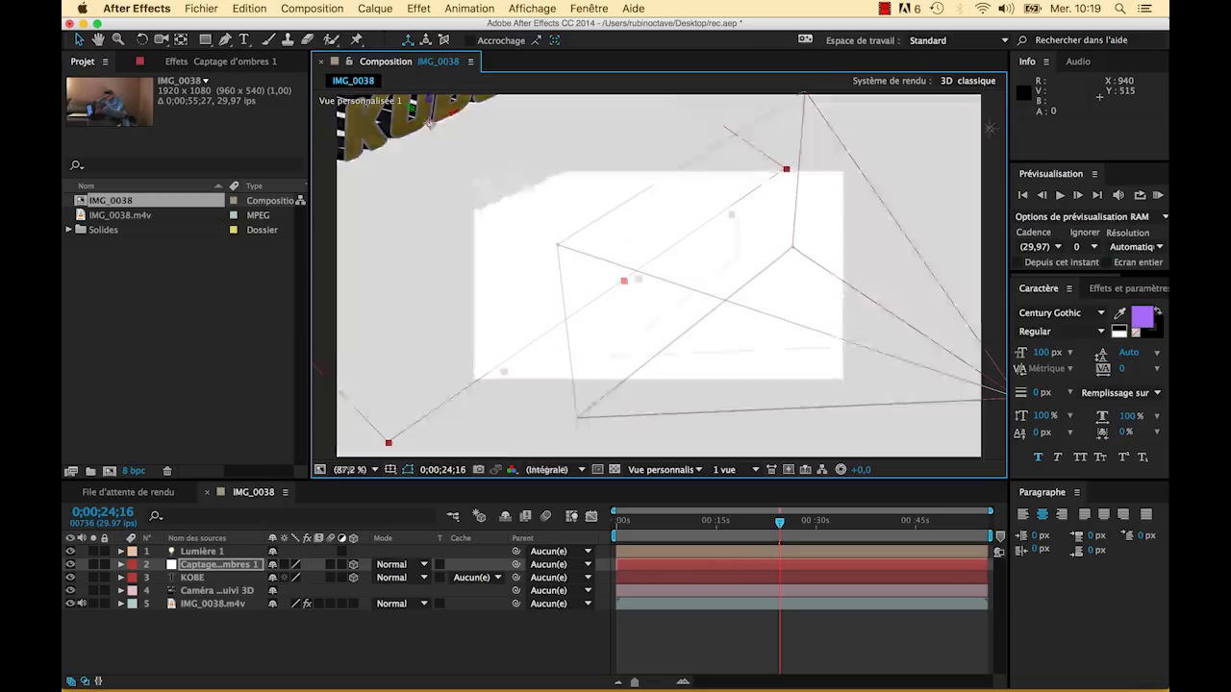
pyautogui.scroll(2, 653, 268)
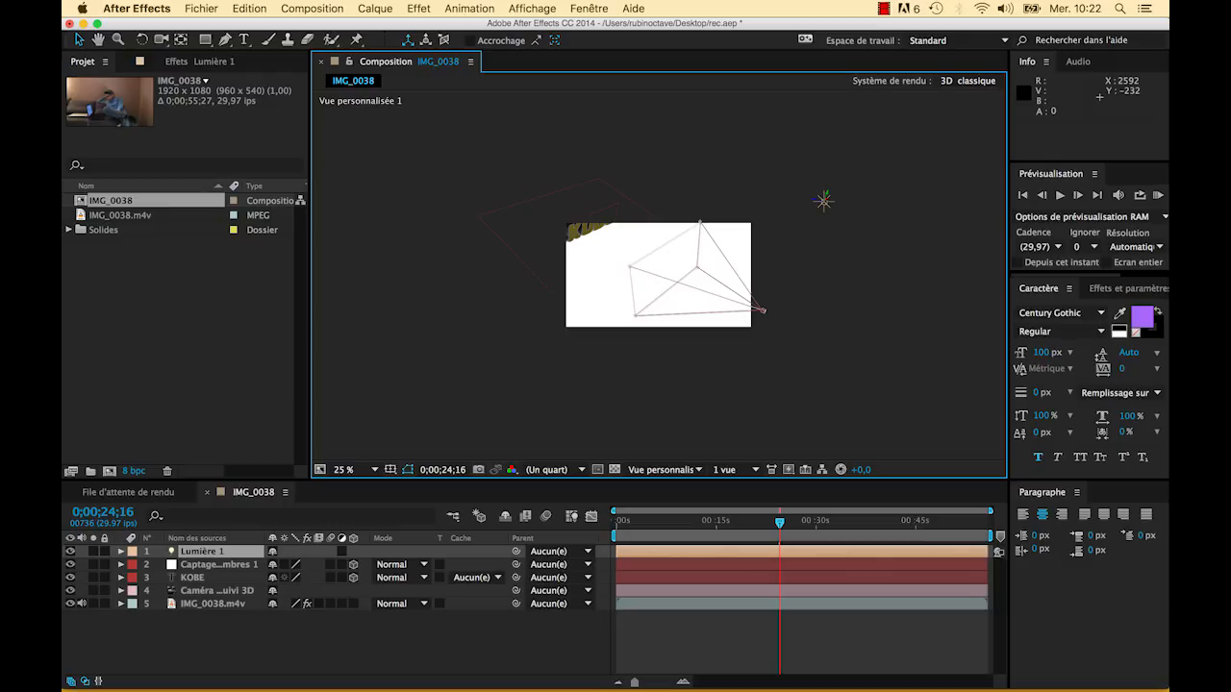
pyautogui.moveTo(824, 200)
pyautogui.mouseDown()
pyautogui.moveTo(554, 135)
pyautogui.moveTo(595, 149)
pyautogui.moveTo(584, 147)
pyautogui.mouseUp()
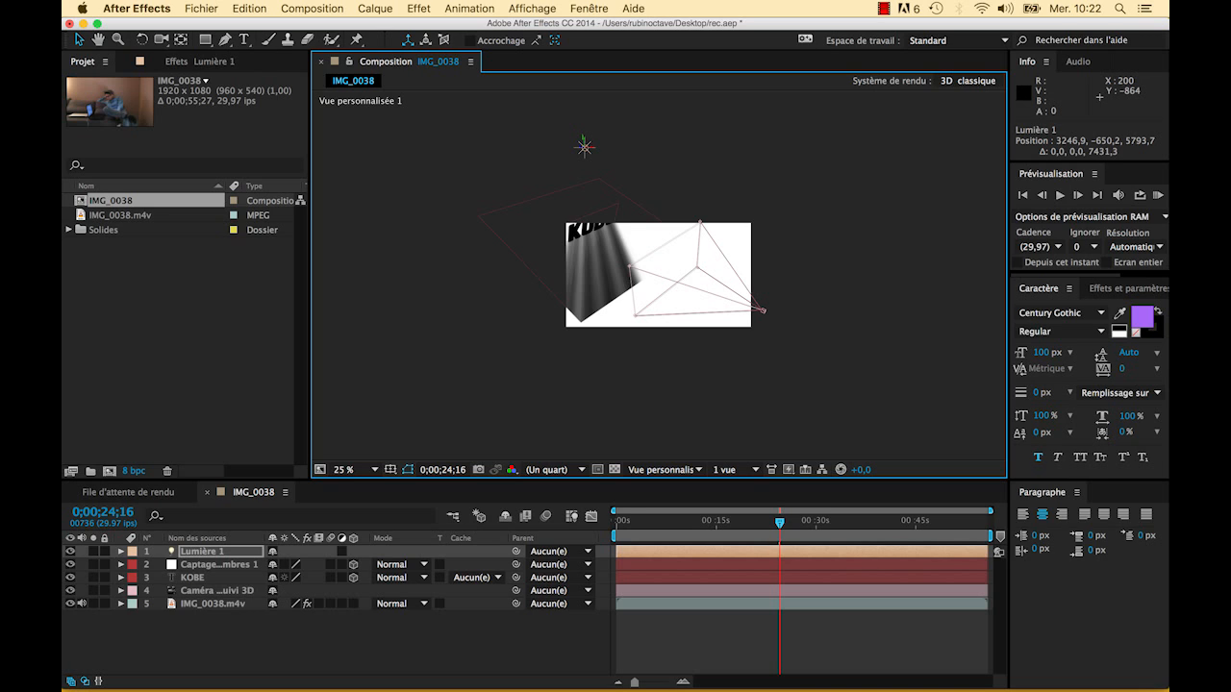
pyautogui.moveTo(583, 146)
pyautogui.mouseDown()
pyautogui.moveTo(588, 186)
pyautogui.moveTo(583, 131)
pyautogui.moveTo(587, 161)
pyautogui.moveTo(584, 150)
pyautogui.moveTo(506, 162)
pyautogui.mouseUp()
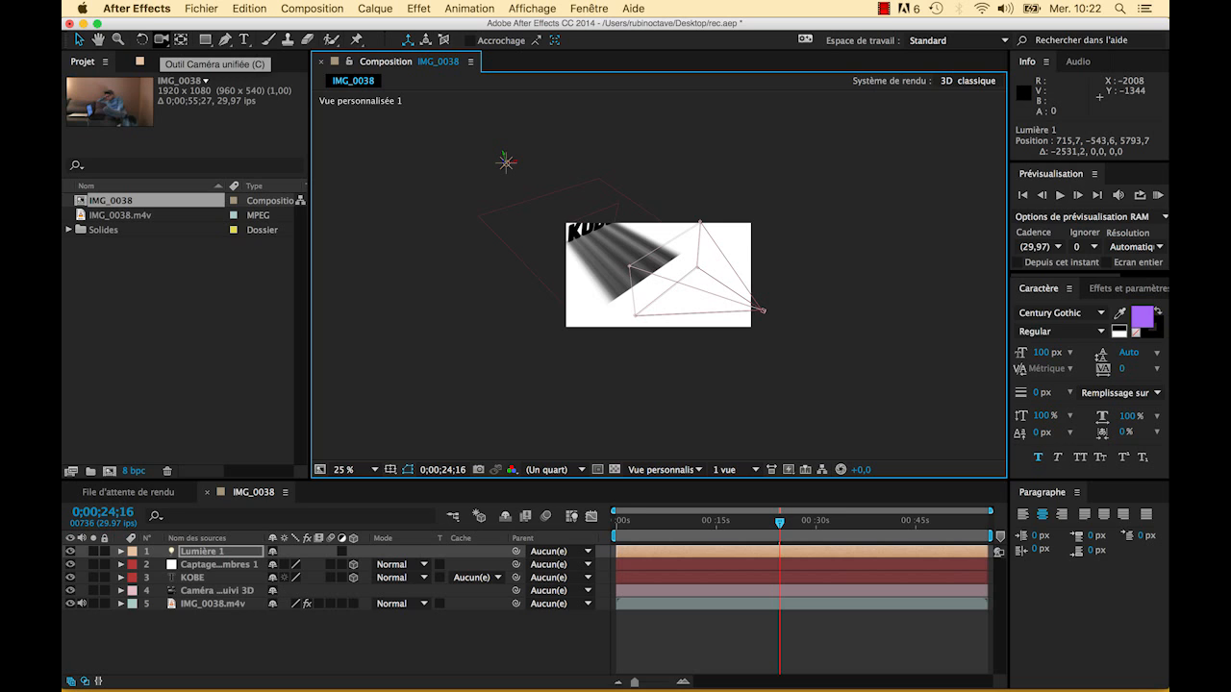
# Raise Lumière 1 high above the text and shift it sideways, to about -324, -3504, 5794
pyautogui.click(162, 40)
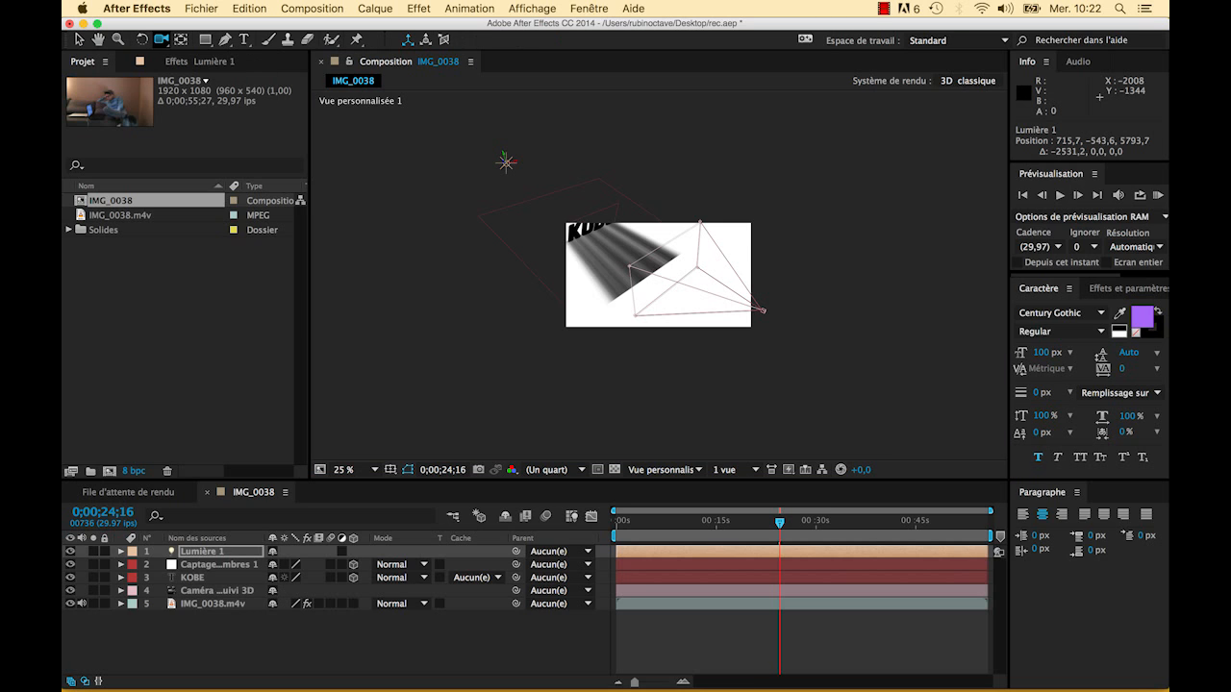
pyautogui.moveTo(616, 210); pyautogui.dragTo(555, 187)
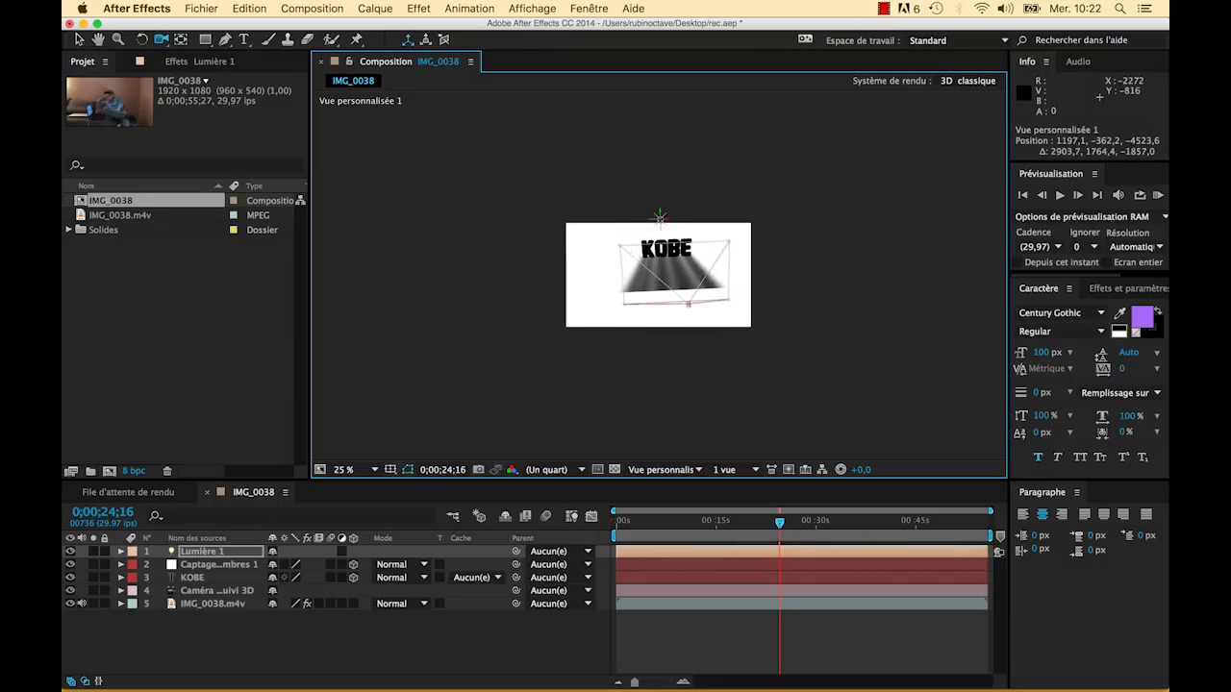
pyautogui.press('v')
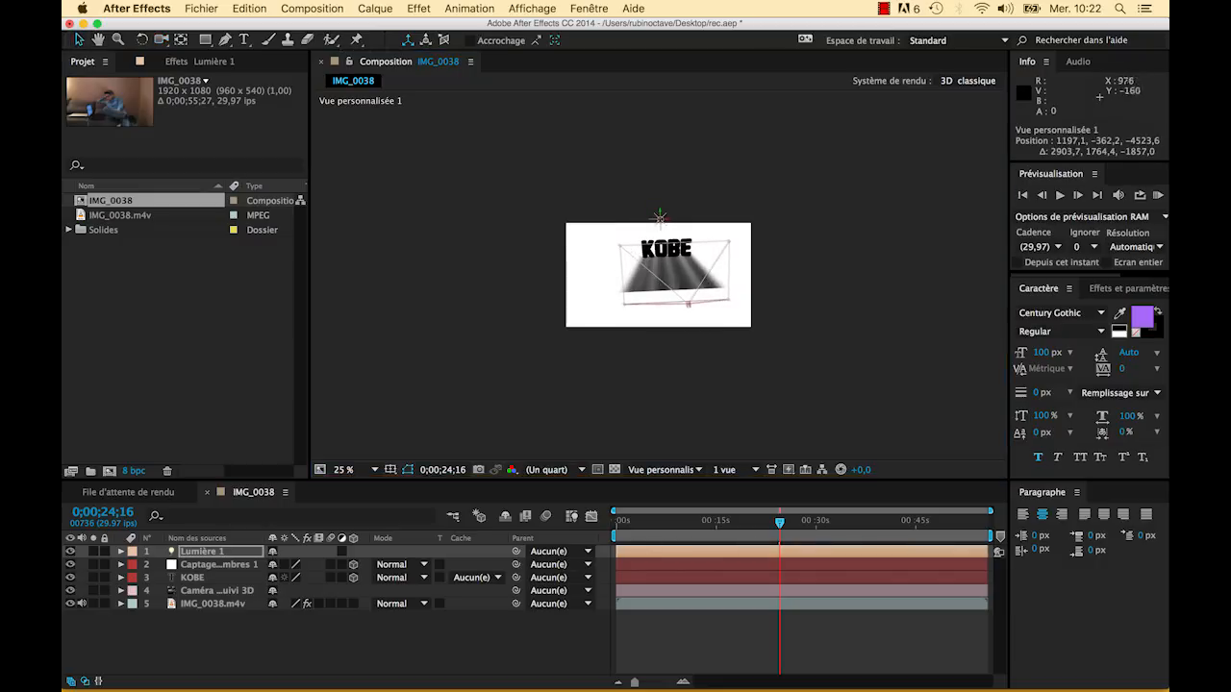
pyautogui.moveTo(659, 216); pyautogui.dragTo(660, 136)
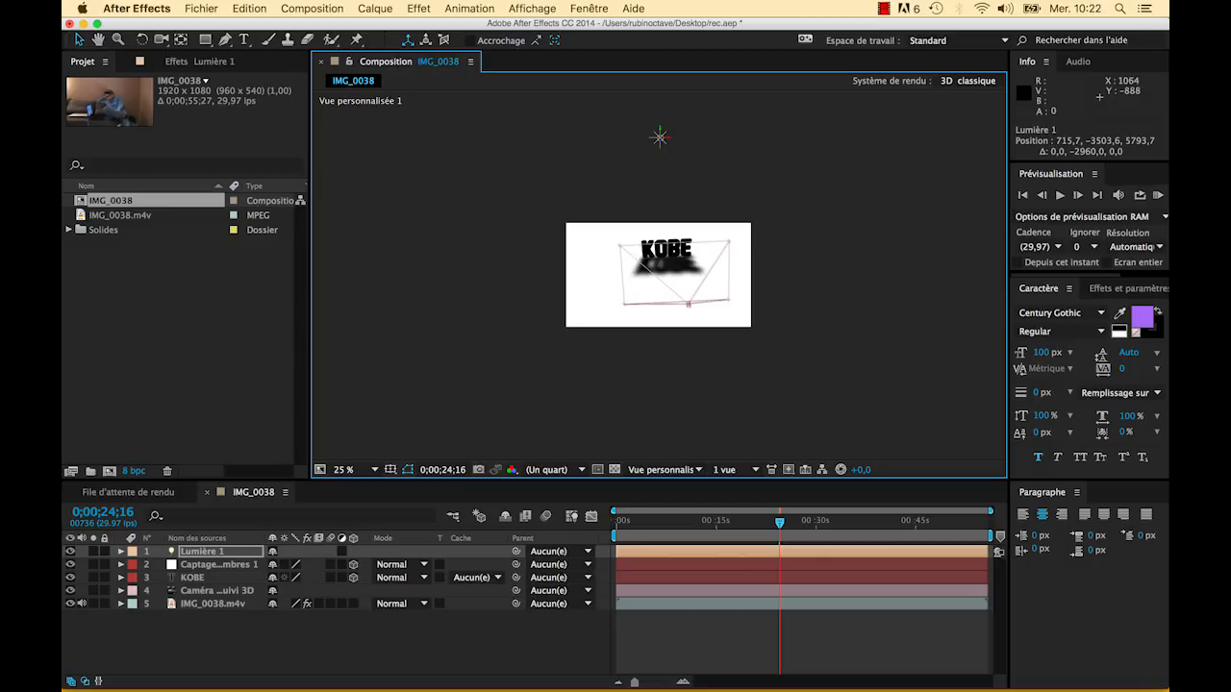
pyautogui.moveTo(660, 136); pyautogui.dragTo(632, 137)
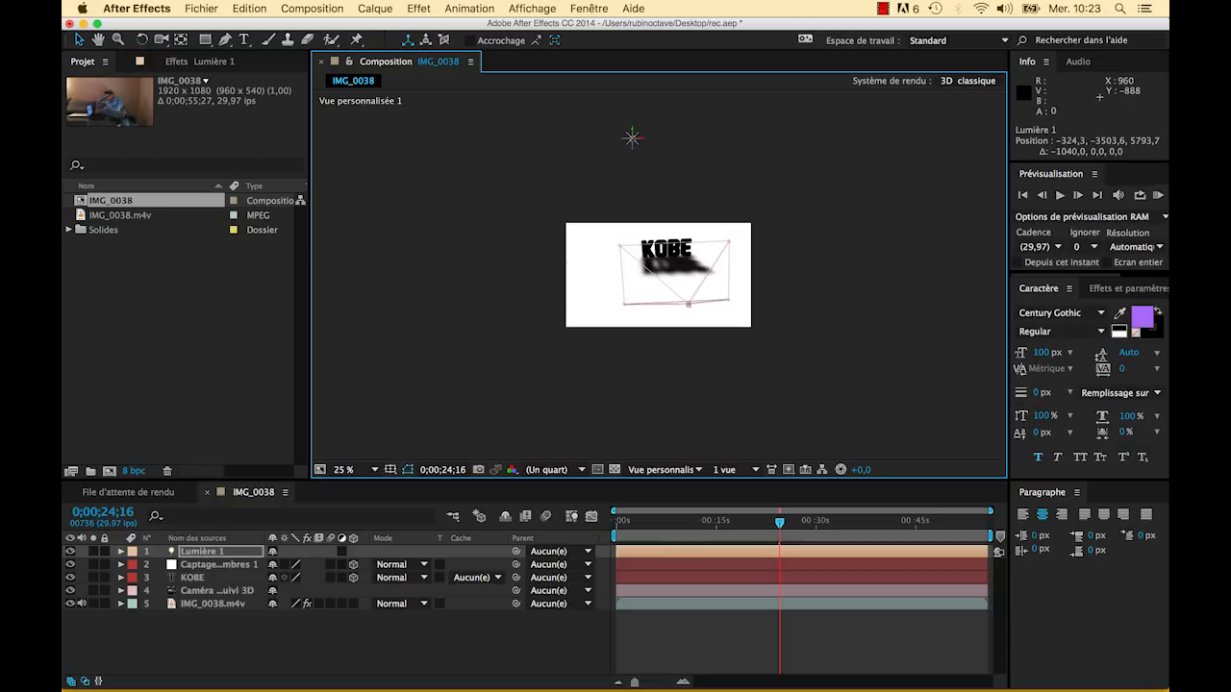
# Return to the active camera view and fit the frame to the viewer to check the shadow on the table
pyautogui.click(663, 470)
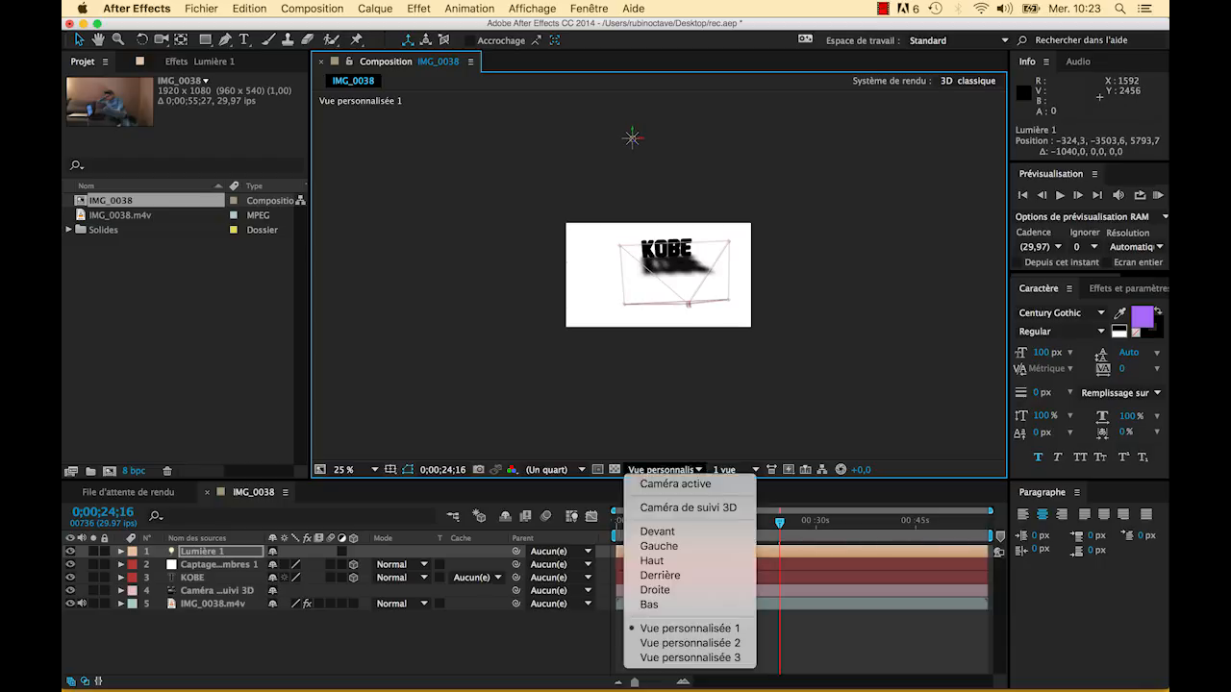
pyautogui.click(676, 484)
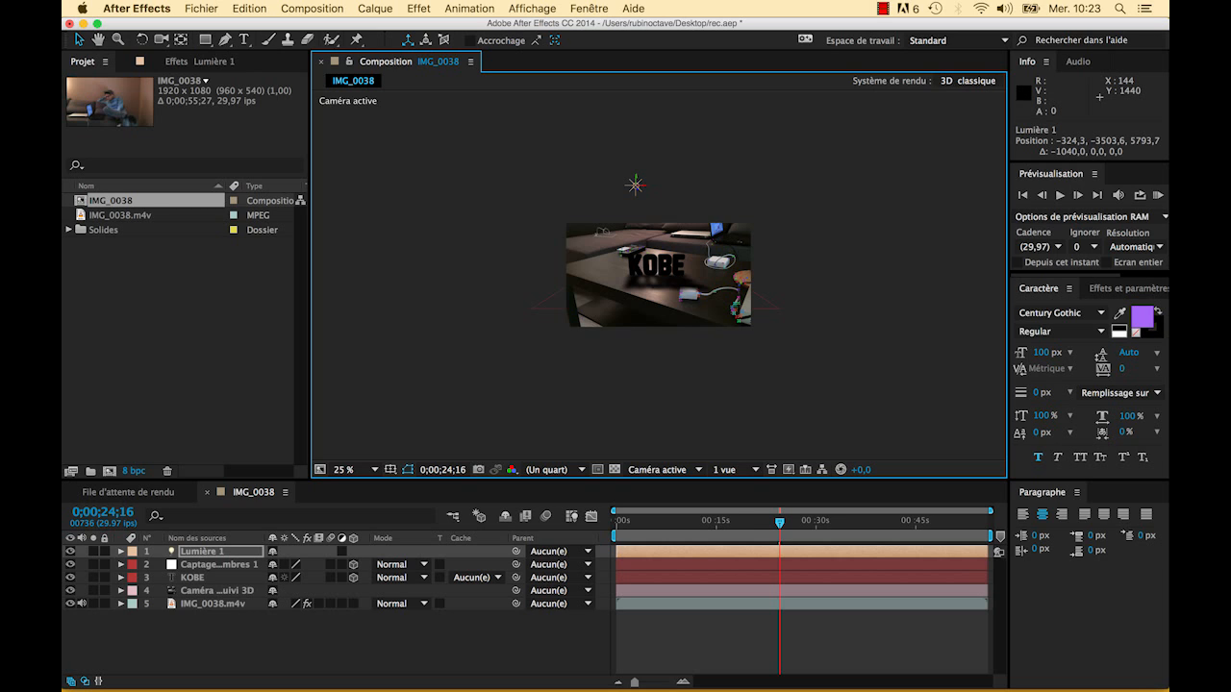
pyautogui.moveTo(780, 524)
pyautogui.mouseDown()
pyautogui.moveTo(754, 523)
pyautogui.moveTo(798, 523)
pyautogui.moveTo(766, 523)
pyautogui.moveTo(786, 523)
pyautogui.mouseUp()
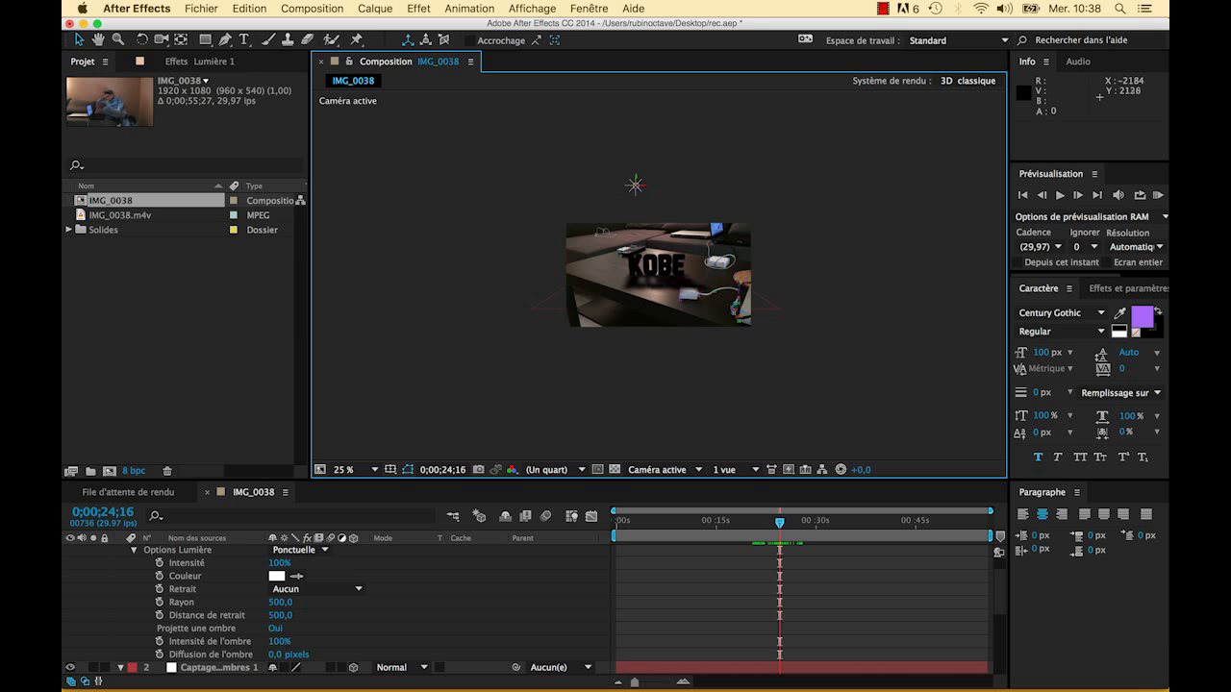
pyautogui.click(343, 469)
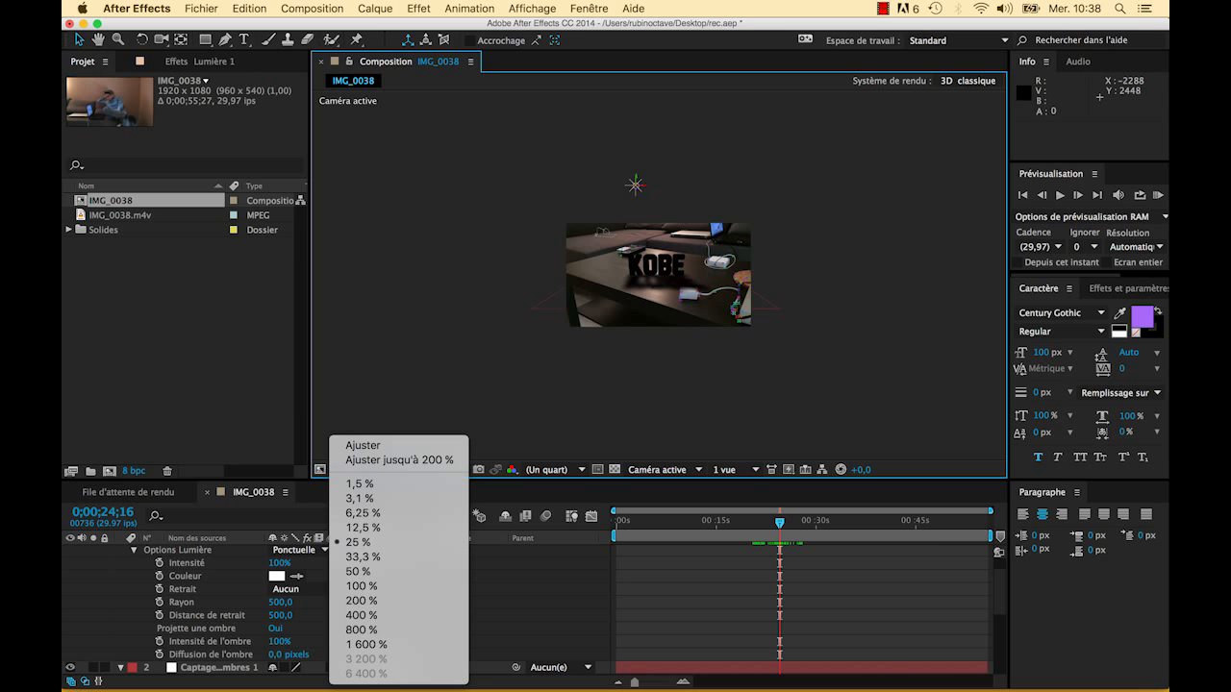
pyautogui.click(354, 445)
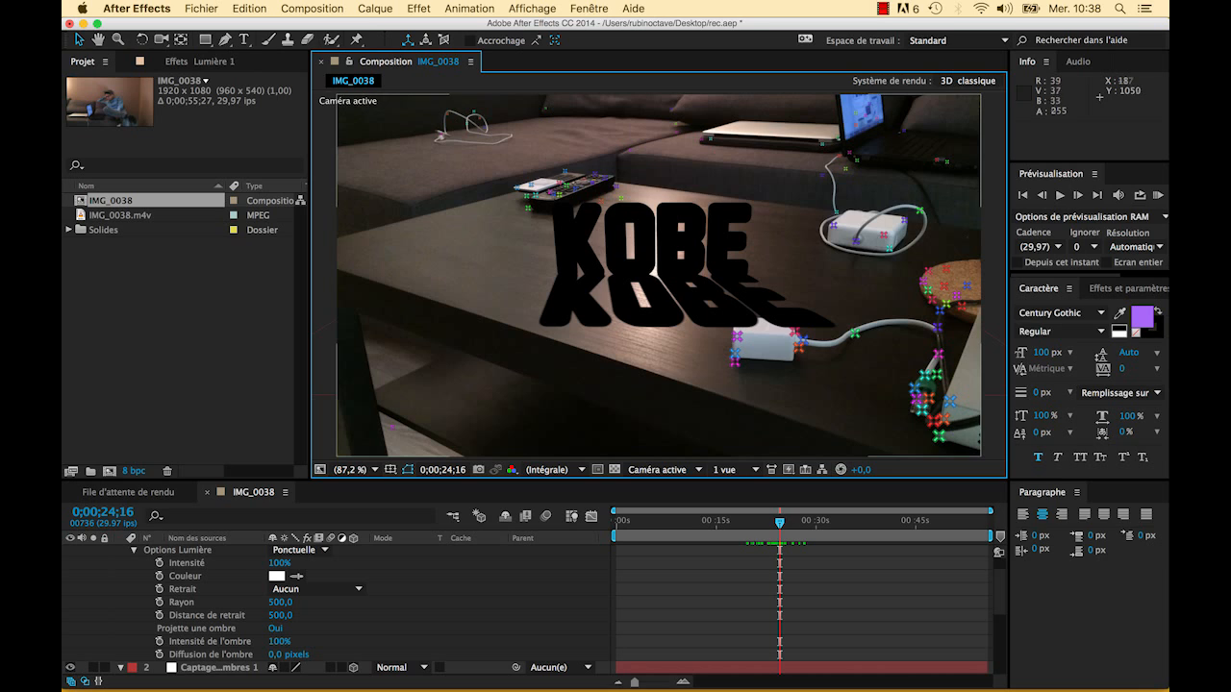
# Set the shadow intensity of Lumière 1 to 30% in its light options
pyautogui.click(134, 550)
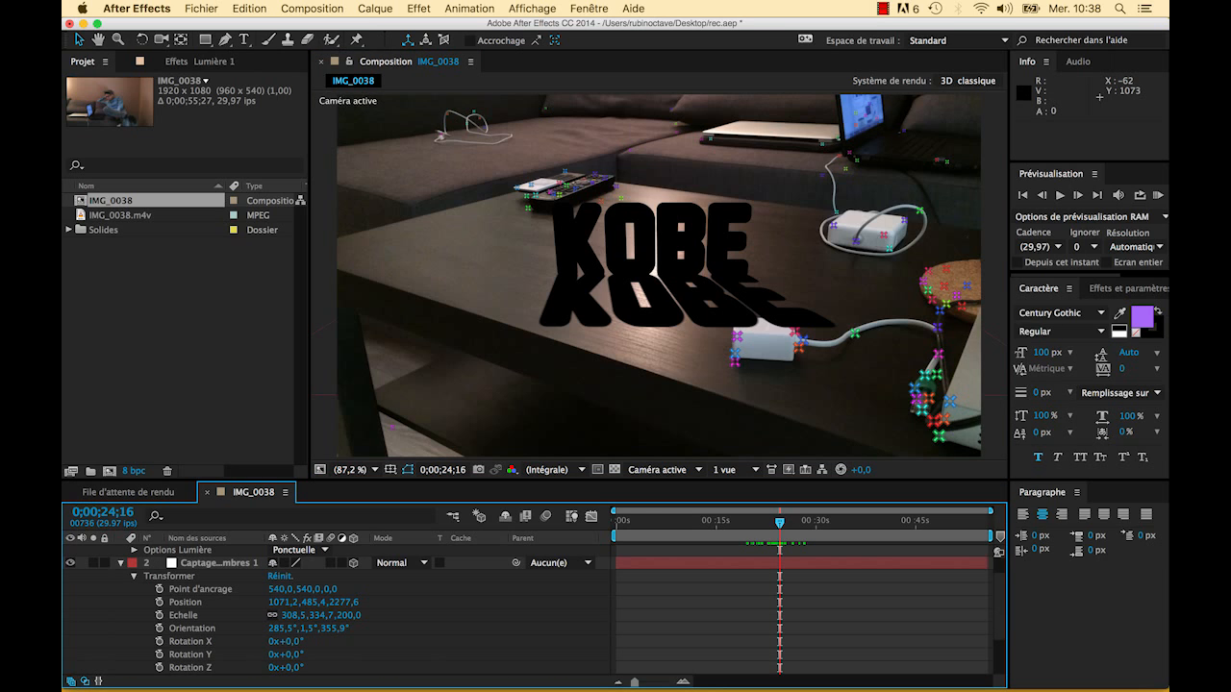
pyautogui.click(121, 564)
pyautogui.click(121, 552)
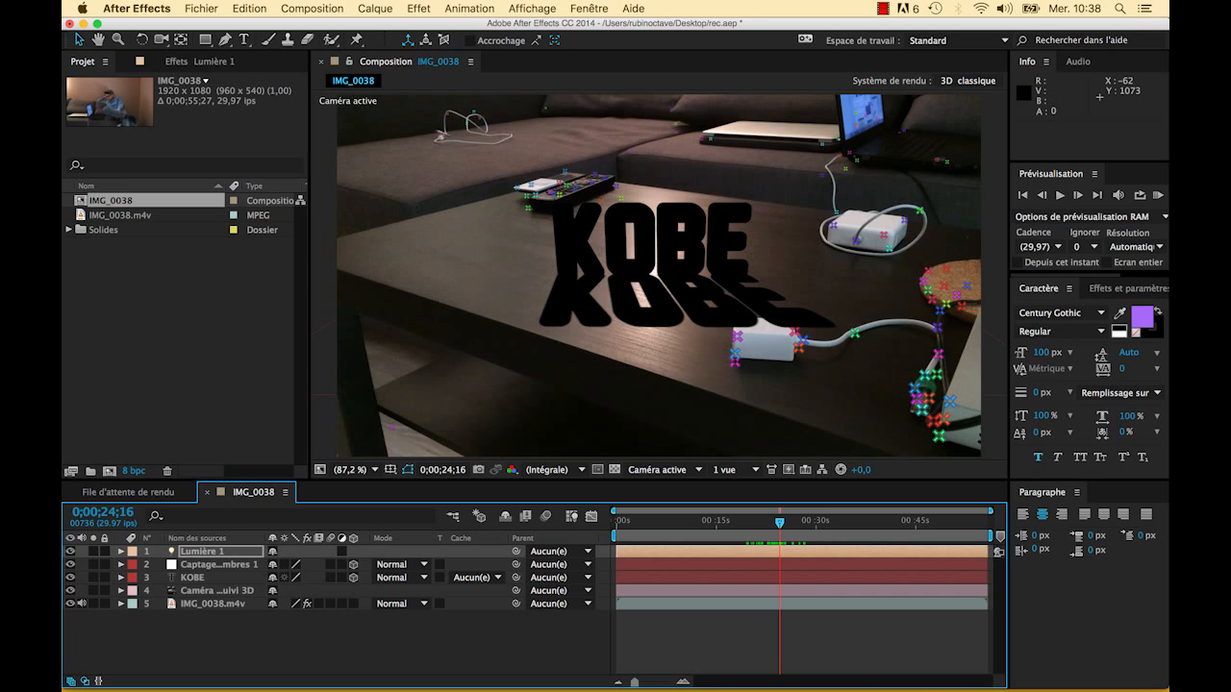
pyautogui.click(121, 552)
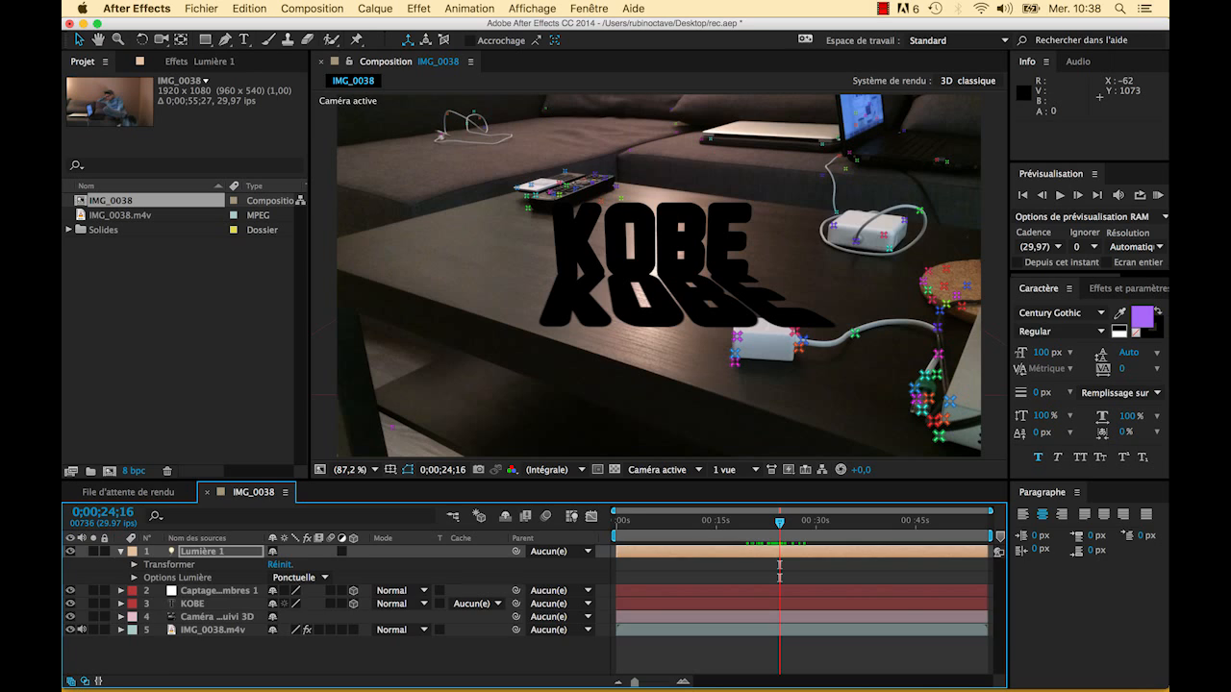
pyautogui.click(135, 578)
pyautogui.scroll(-2, 337, 605)
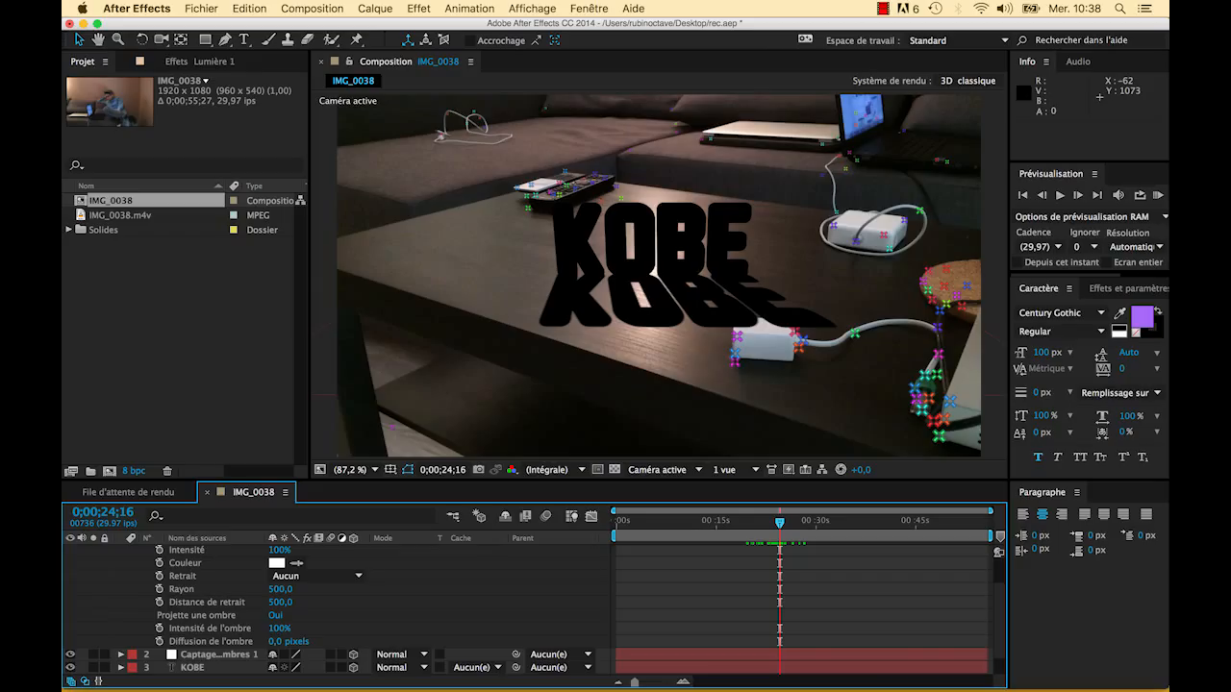
pyautogui.moveTo(279, 629); pyautogui.dragTo(217, 629)
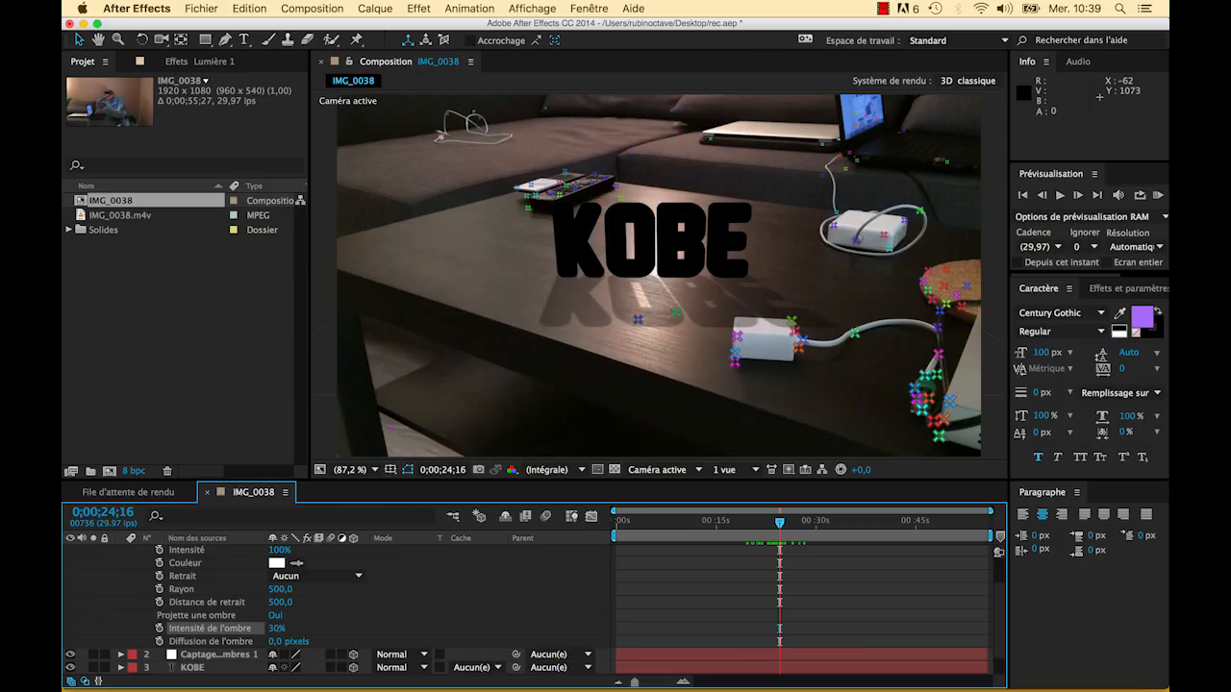
# Set the shadow diffusion of Lumière 1 to 300 pixels
pyautogui.moveTo(287, 641); pyautogui.dragTo(534, 641)
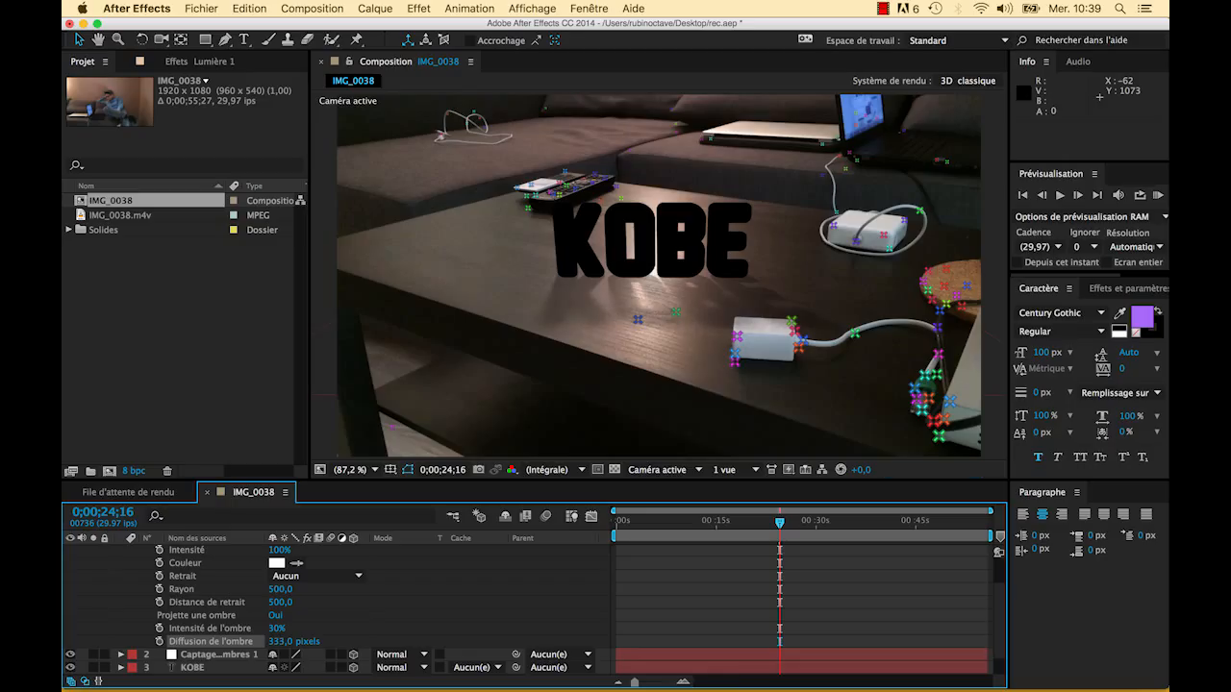
pyautogui.click(280, 641)
pyautogui.press('BackSpace')
pyautogui.write('300')
pyautogui.press('Return')
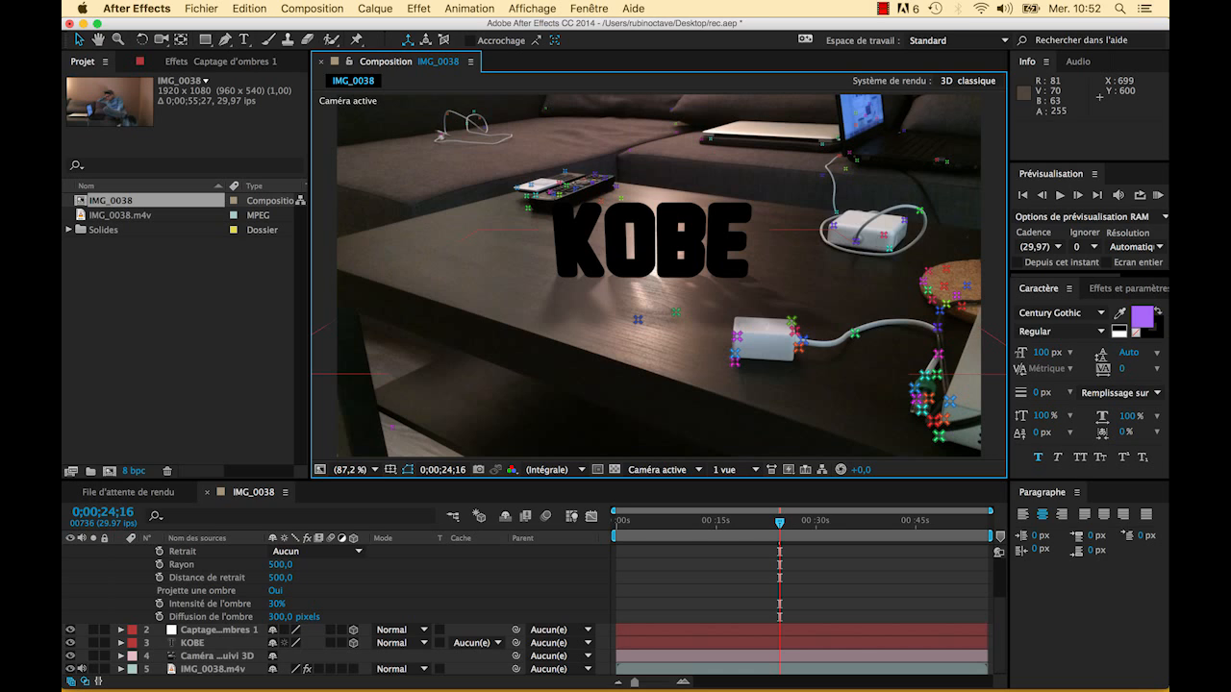
# Select the shadow catcher beneath the KOBE text and adjust its position slightly
pyautogui.click(655, 274)
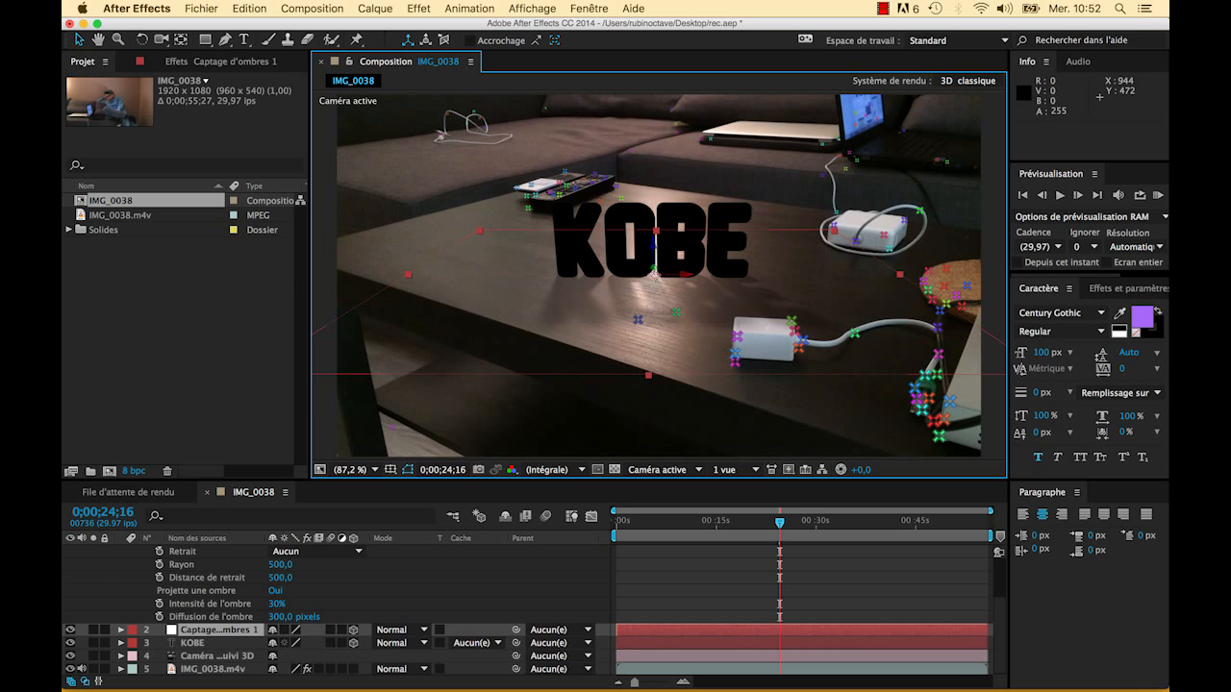
pyautogui.moveTo(655, 275); pyautogui.dragTo(655, 275)
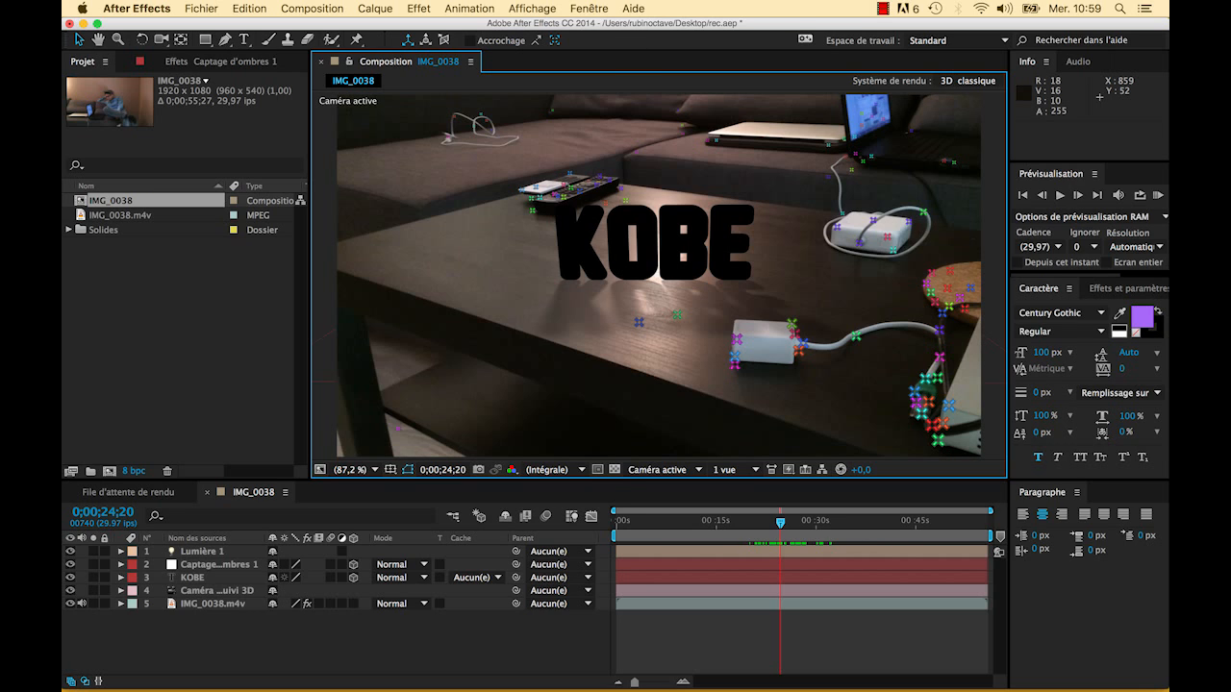
# Create a white ambient light named Lumière 2 with 60% intensity
pyautogui.click(375, 8)
pyautogui.moveTo(381, 27)
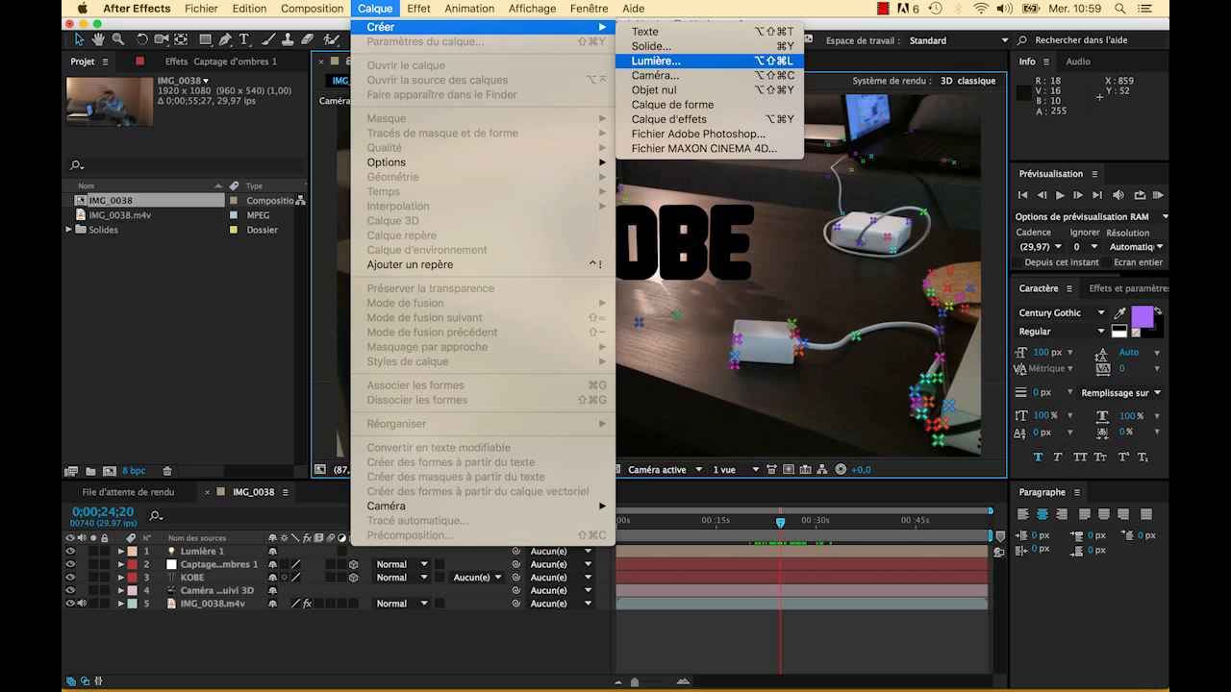
pyautogui.click(656, 60)
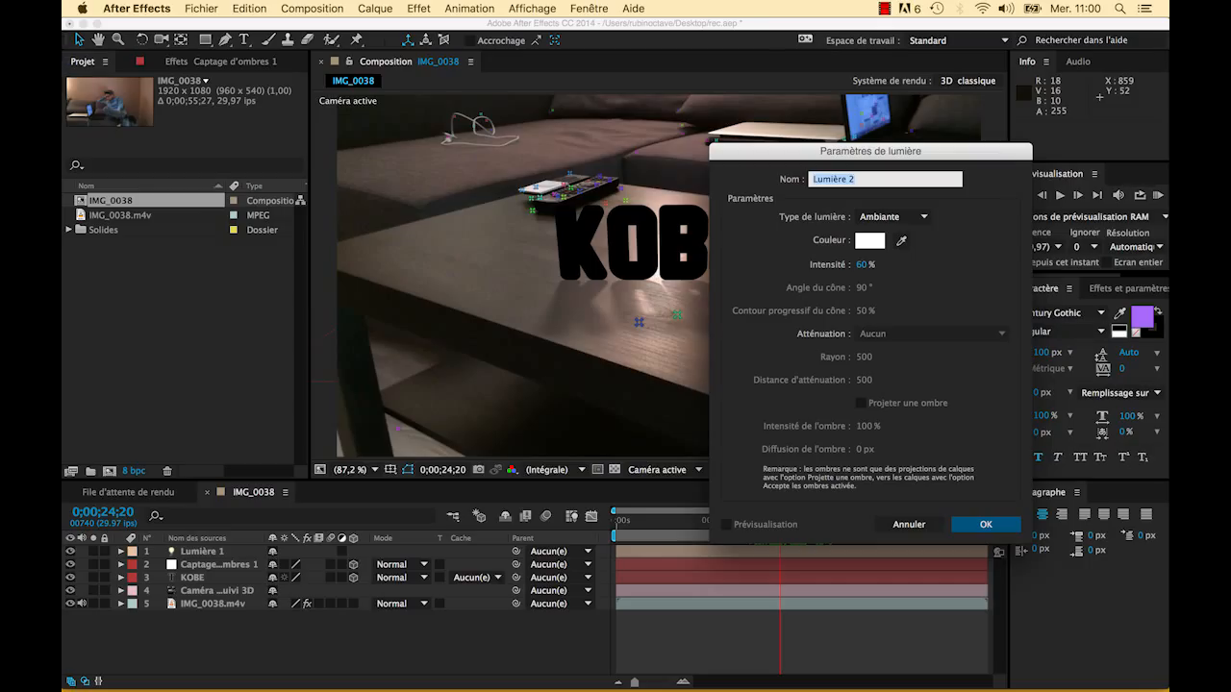
pyautogui.click(892, 216)
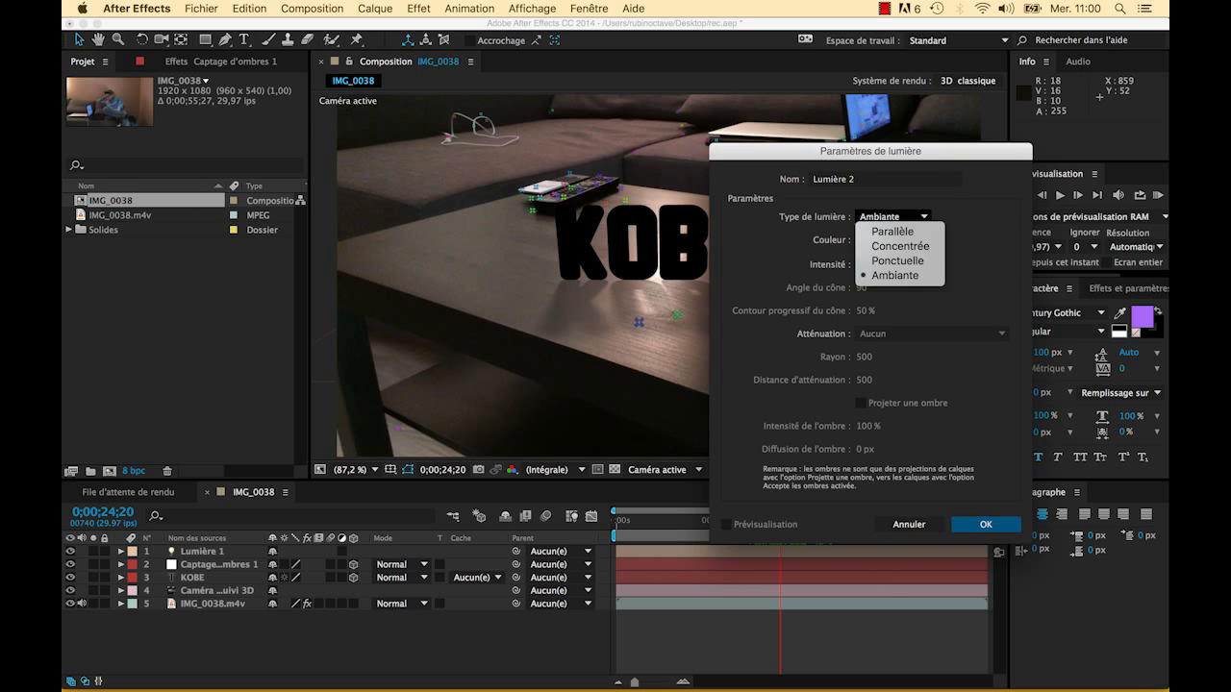
pyautogui.click(895, 275)
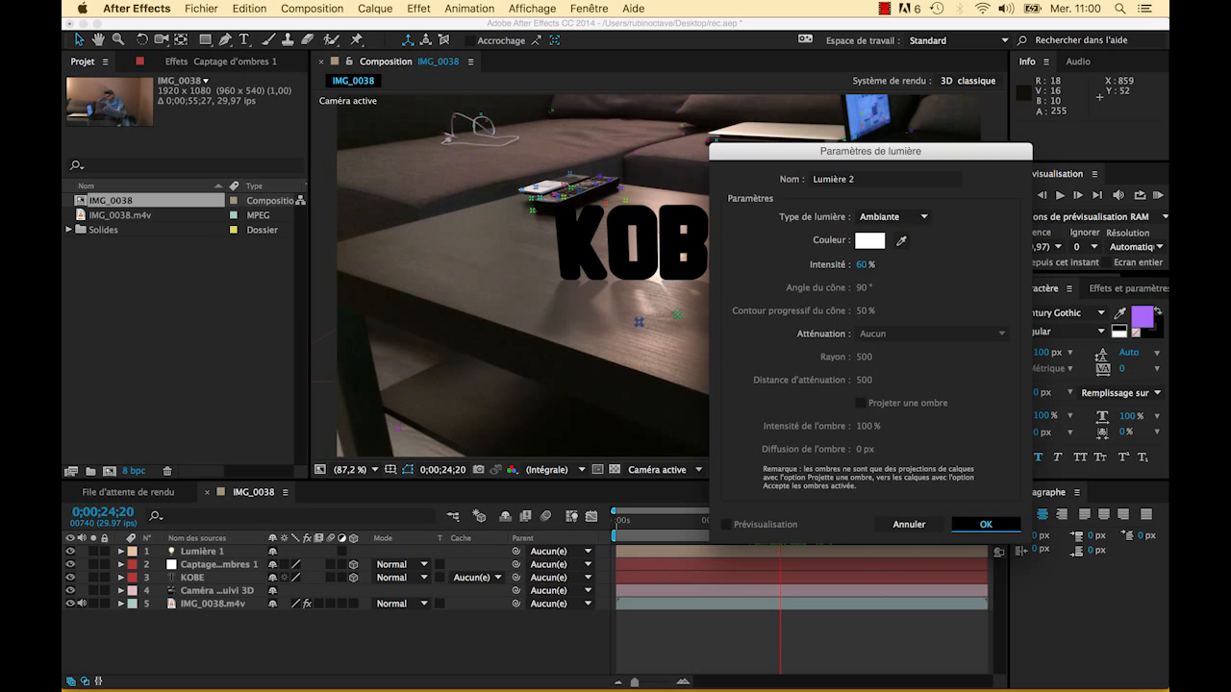
pyautogui.click(985, 524)
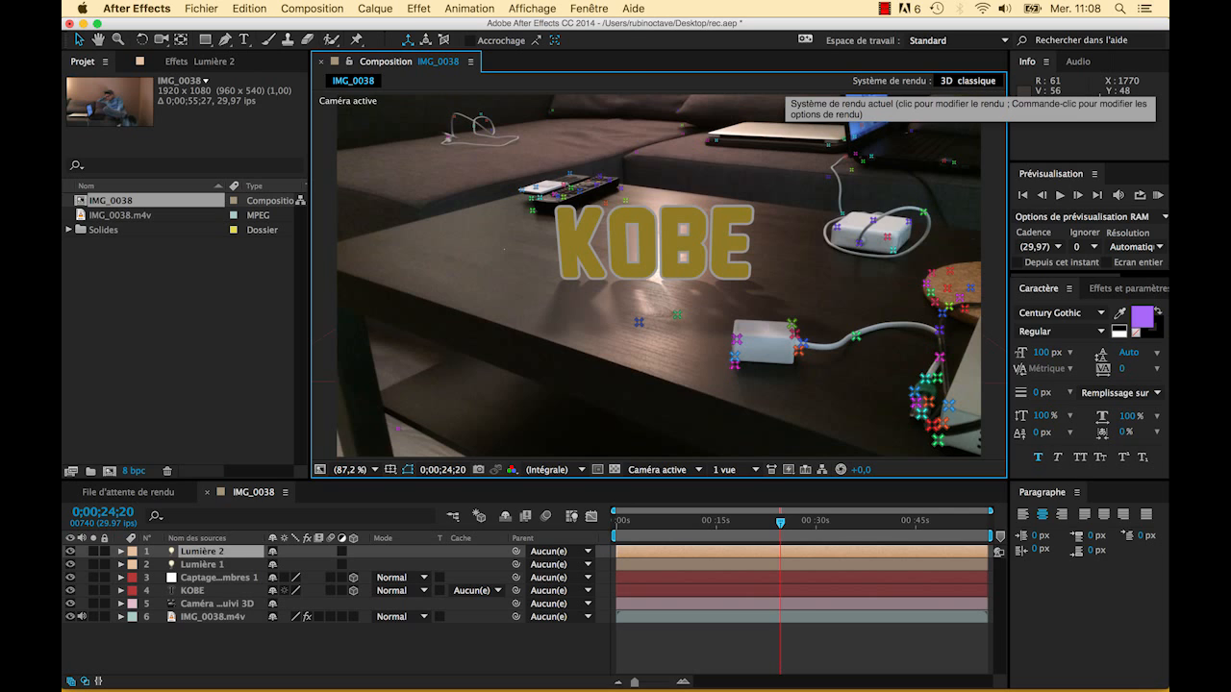
# Change the IMG_0038 composition's 3D renderer to "3D avec lancer de rayon"
pyautogui.click(311, 7)
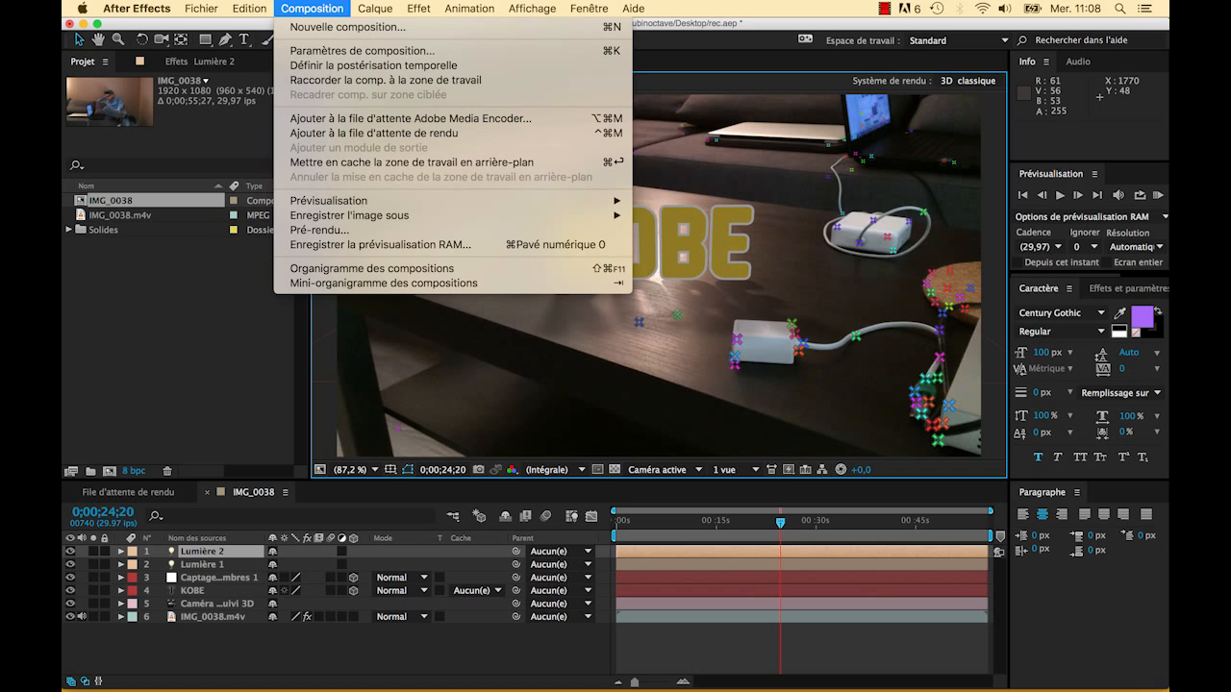
pyautogui.click(361, 50)
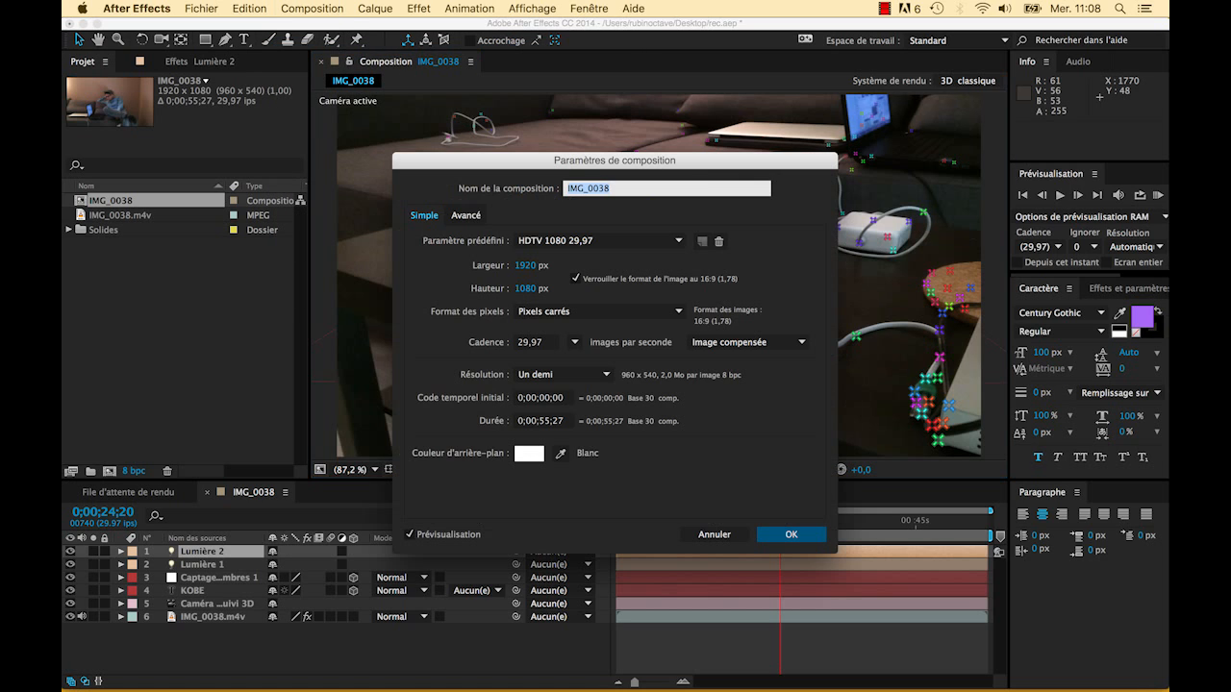
pyautogui.click(466, 216)
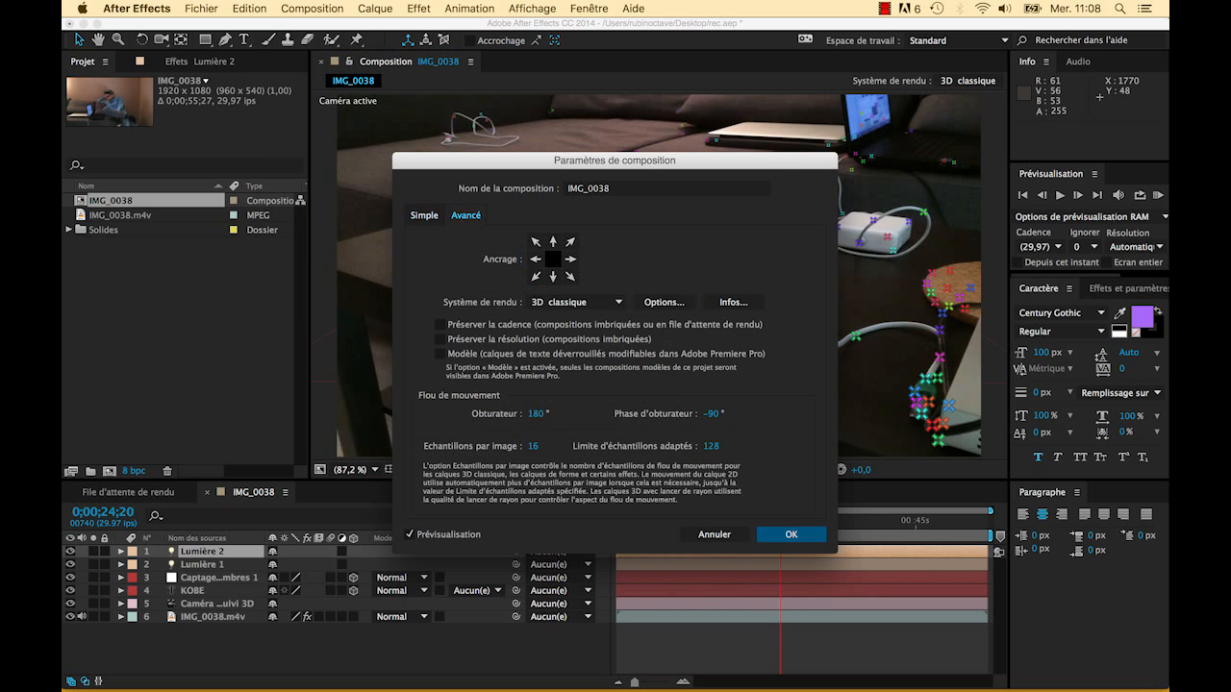
pyautogui.click(575, 302)
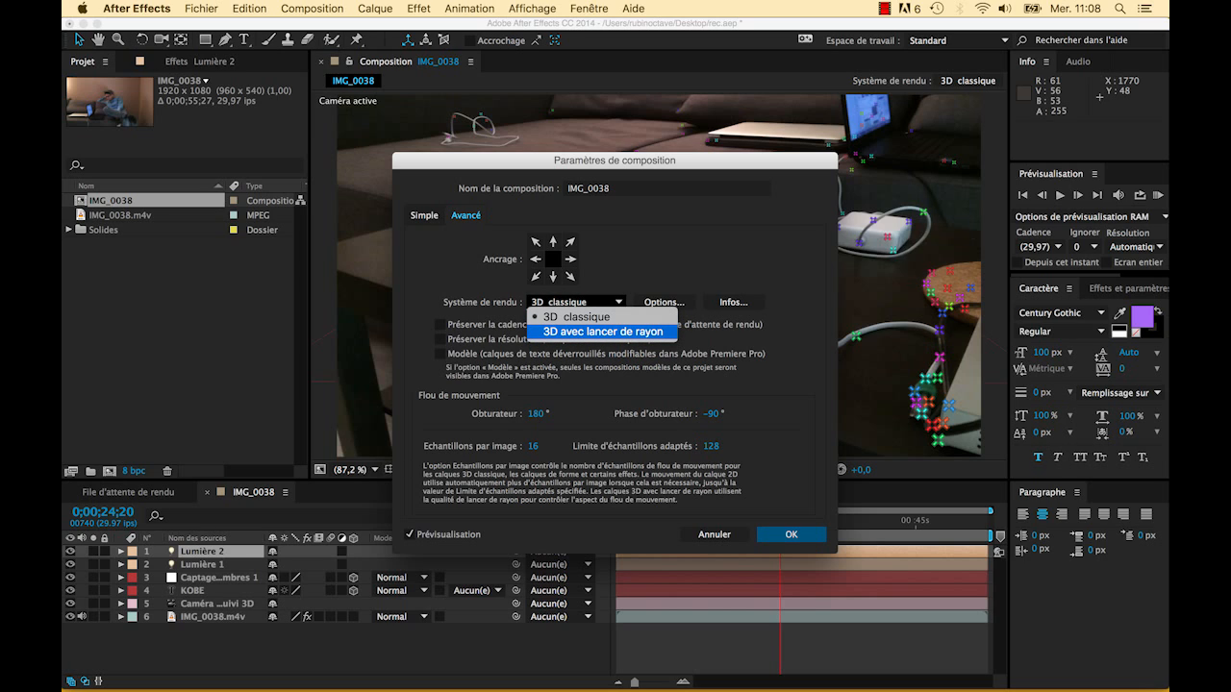
pyautogui.press('Return')
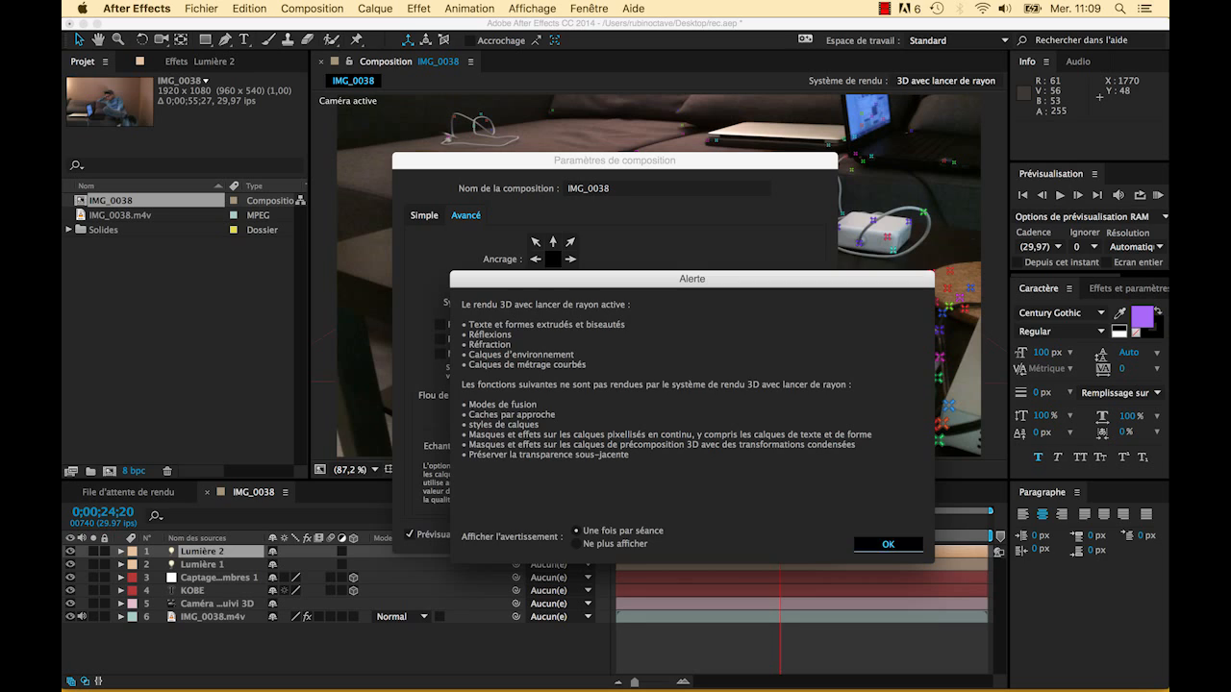
pyautogui.press('Return')
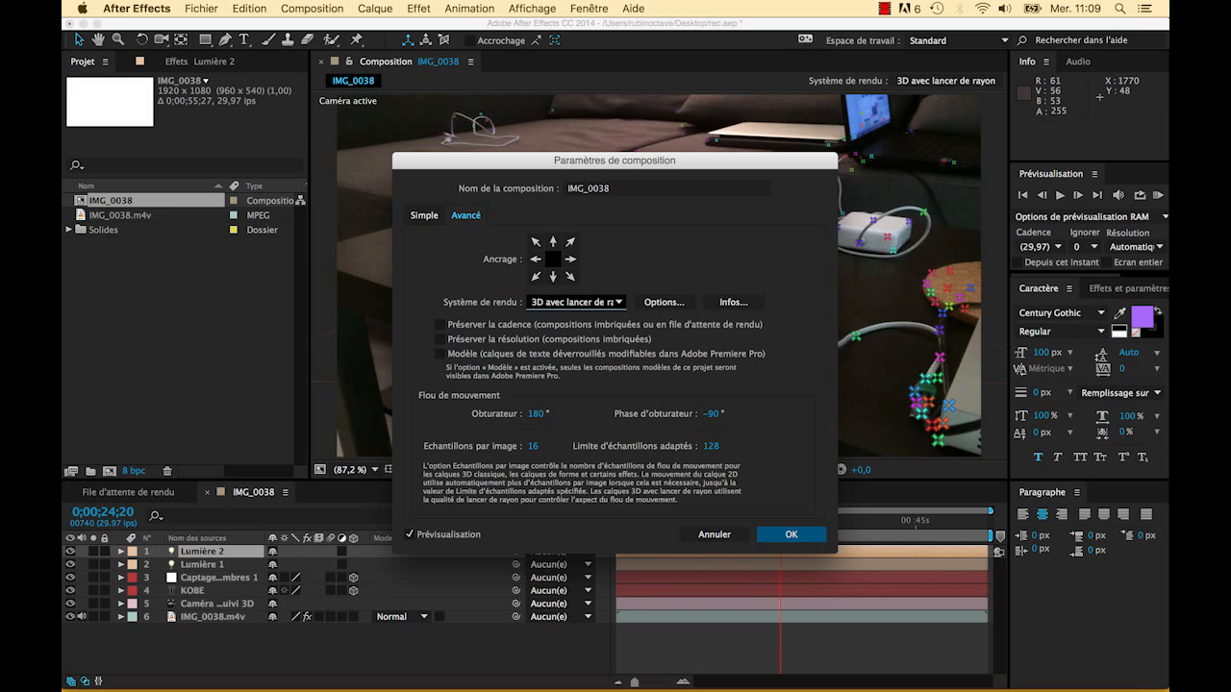
pyautogui.press('Return')
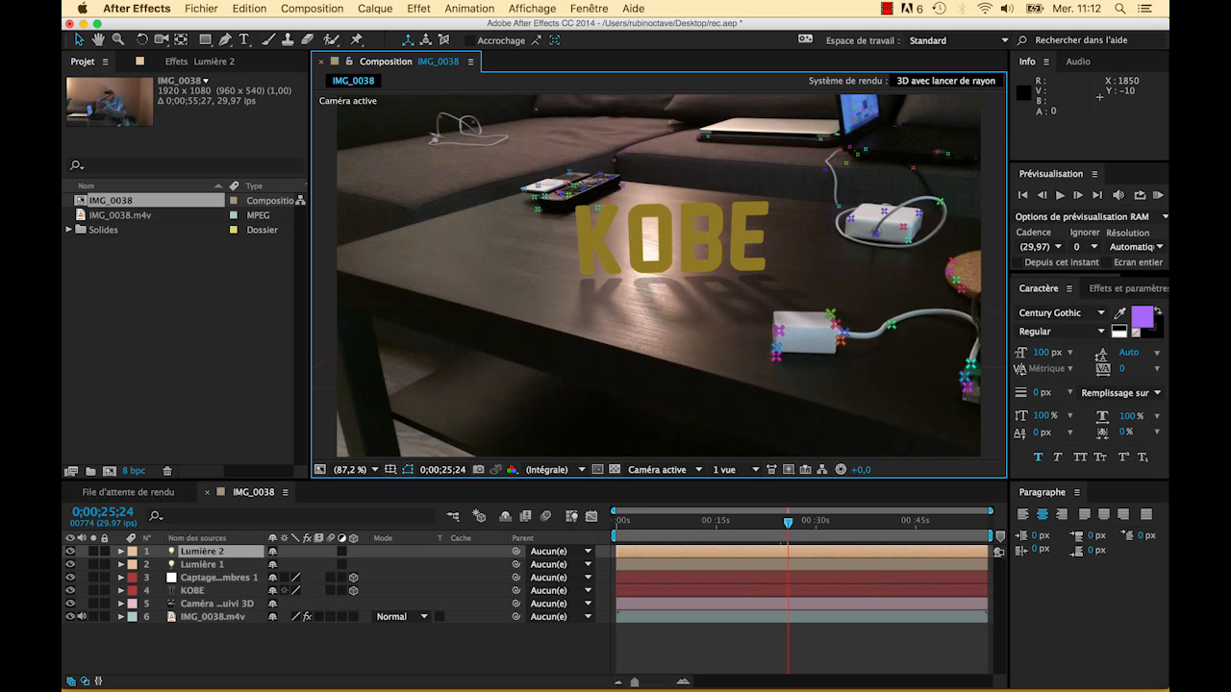
# Set the ray-tracing quality to 2 with the Boîte smoothing filter in the composition's renderer options
pyautogui.click(946, 80)
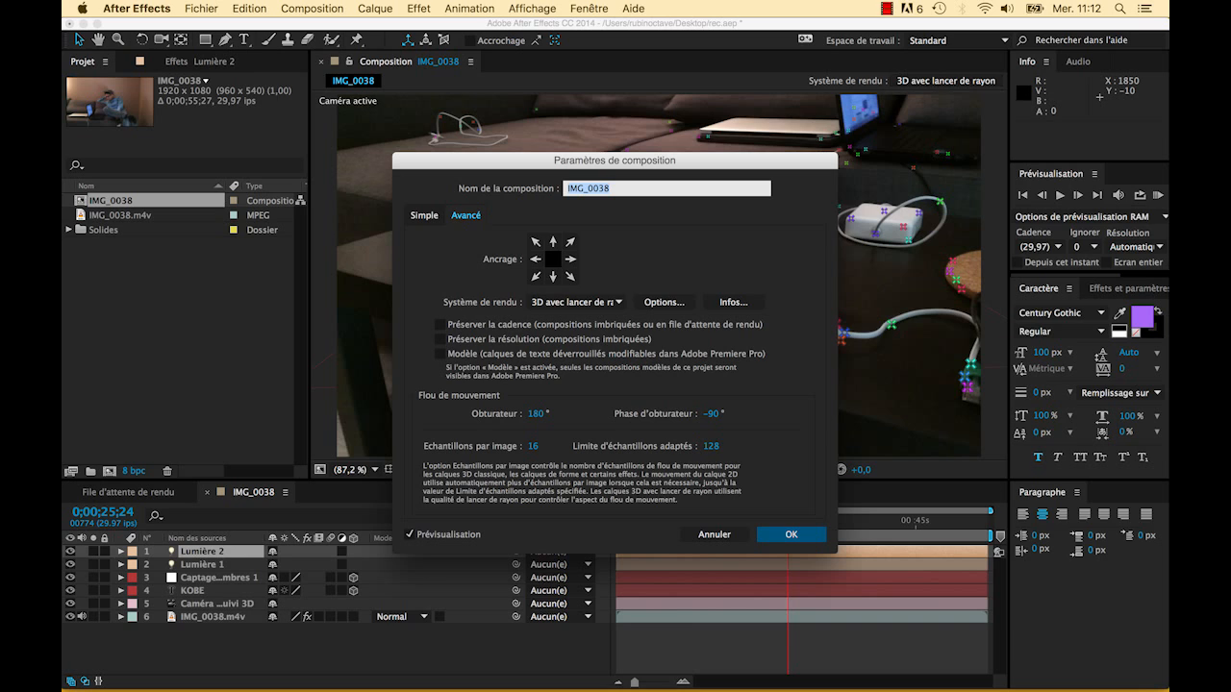
pyautogui.click(664, 302)
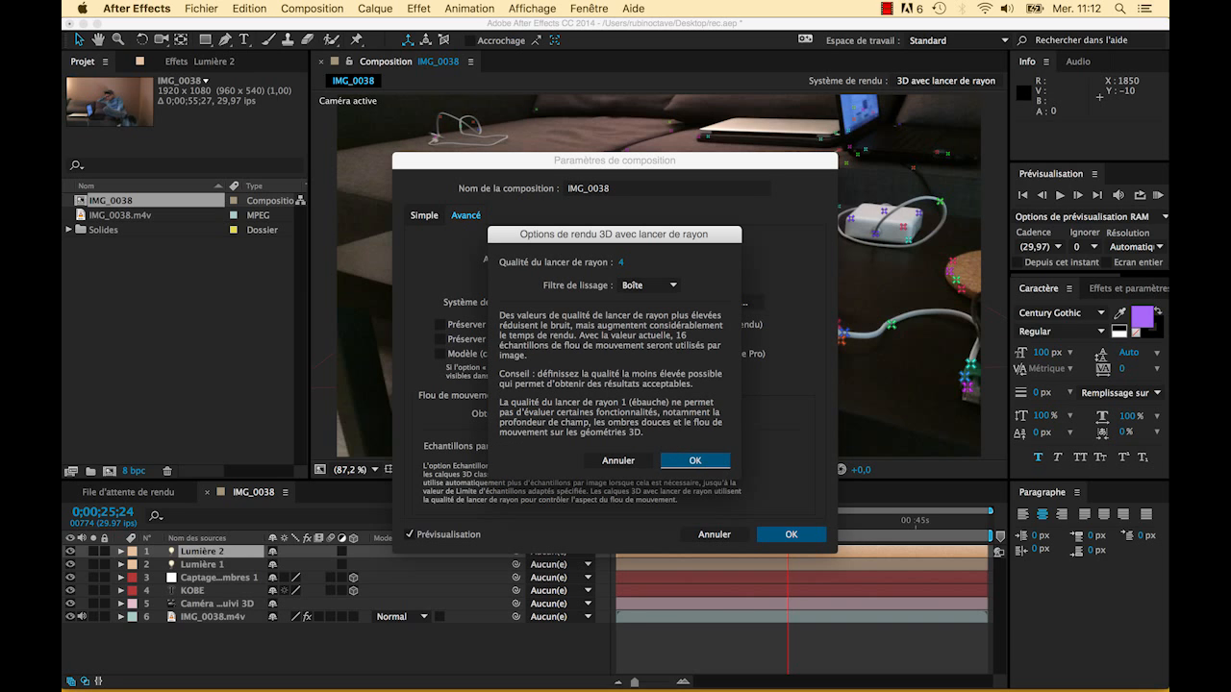
pyautogui.click(649, 285)
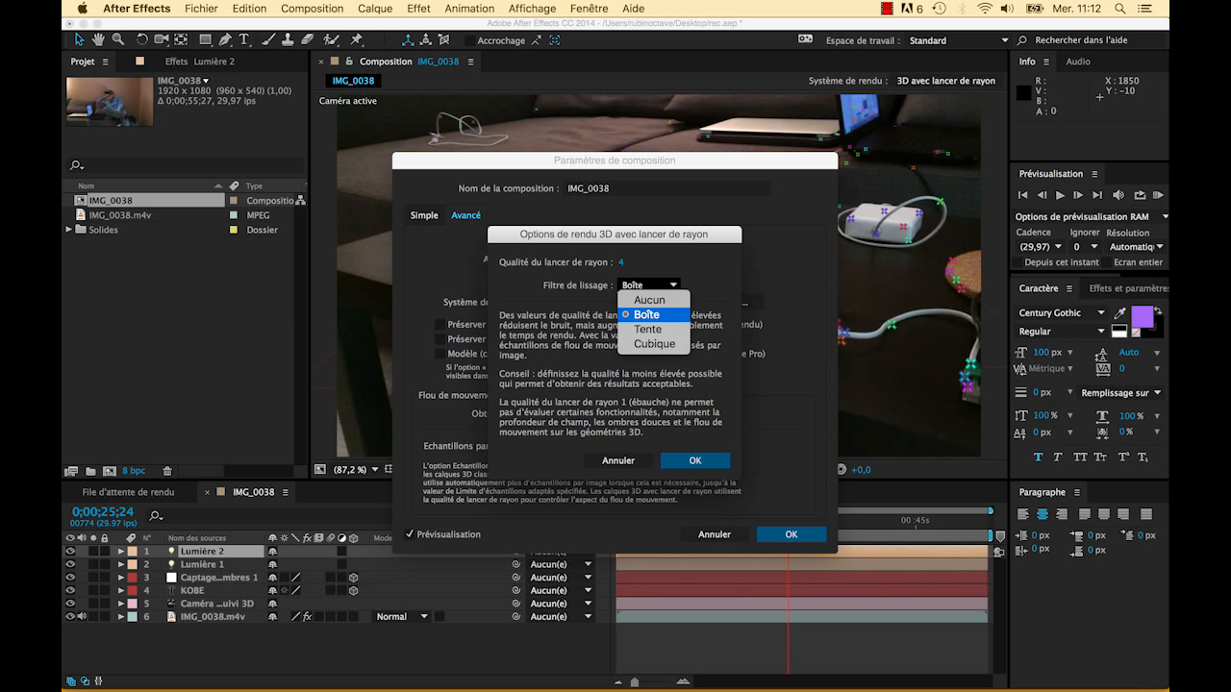
pyautogui.click(647, 315)
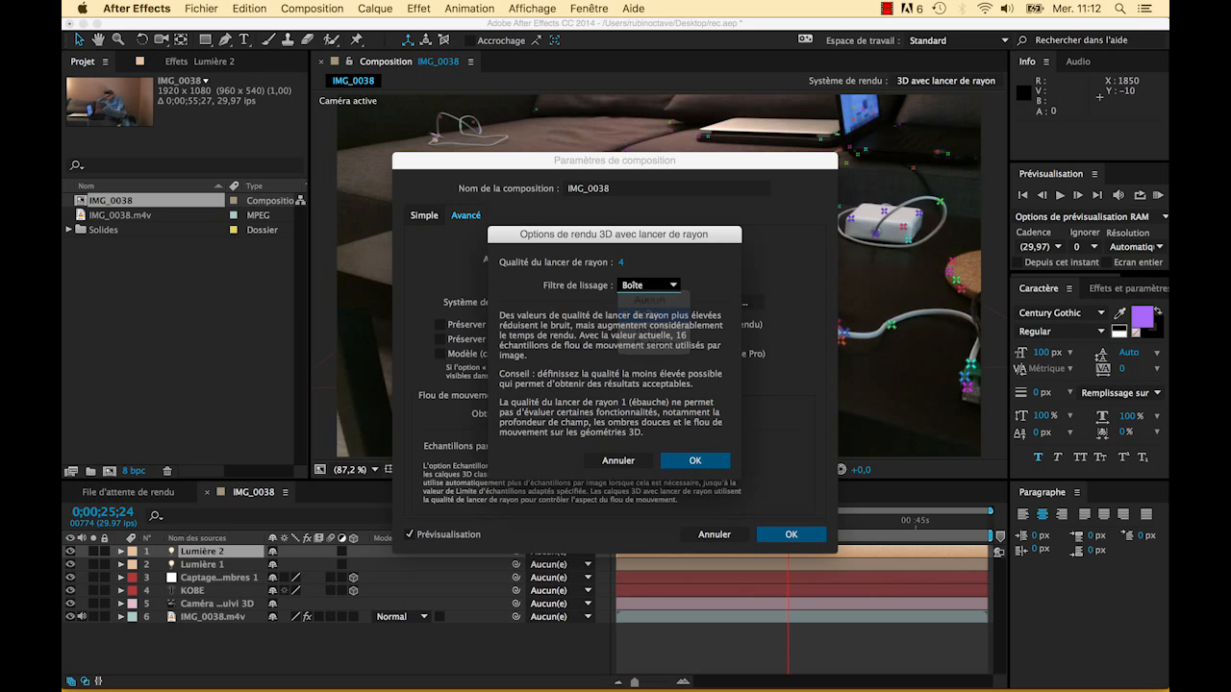
pyautogui.click(621, 263)
pyautogui.press('BackSpace')
pyautogui.write('2')
pyautogui.press('Return')
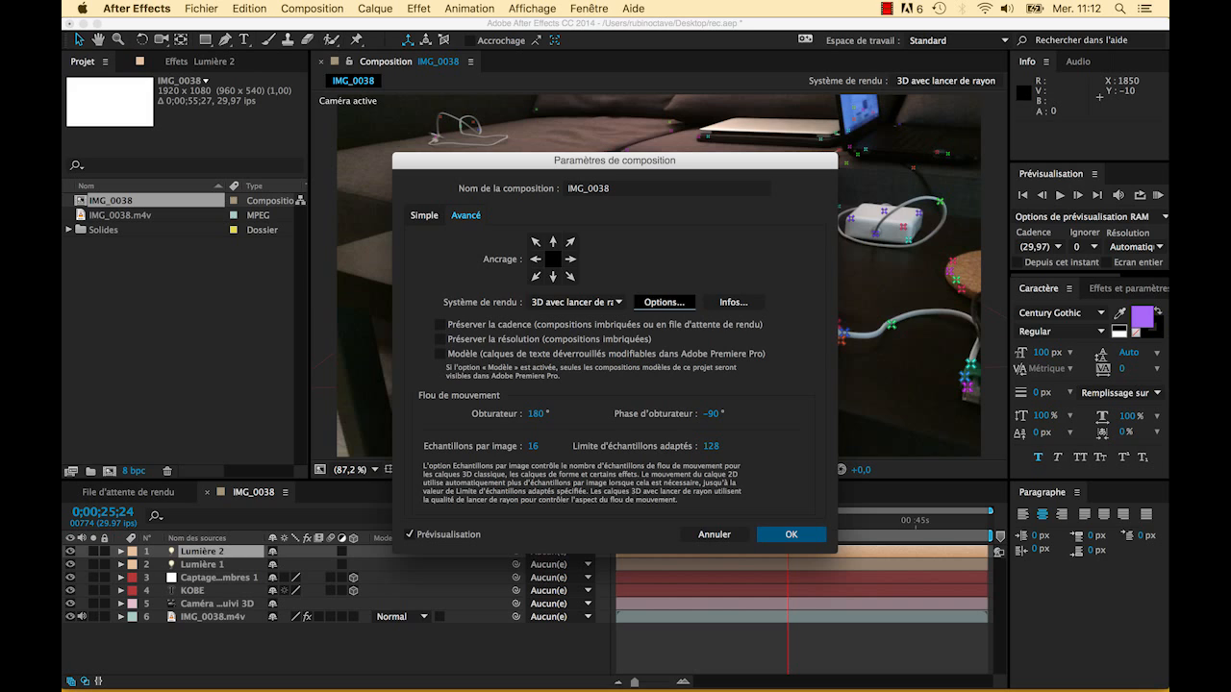
pyautogui.click(790, 535)
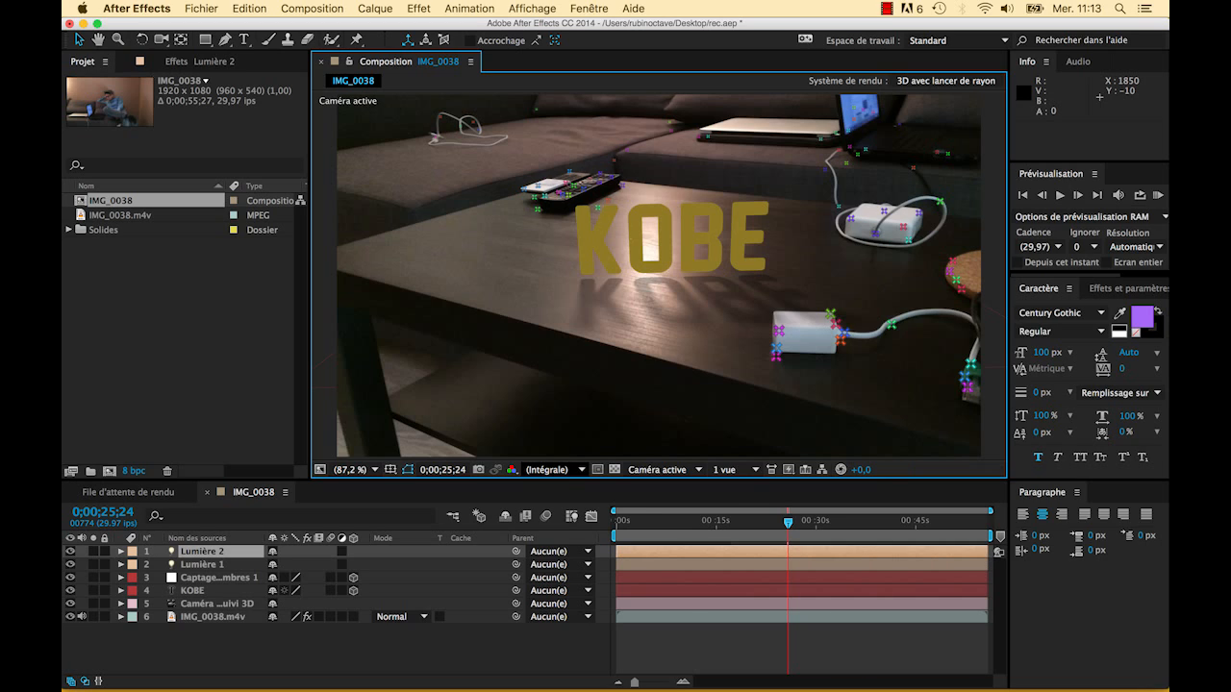
# Set the composition viewer's resolution to Un demi and its fast preview mode to Ebauche
pyautogui.click(577, 470)
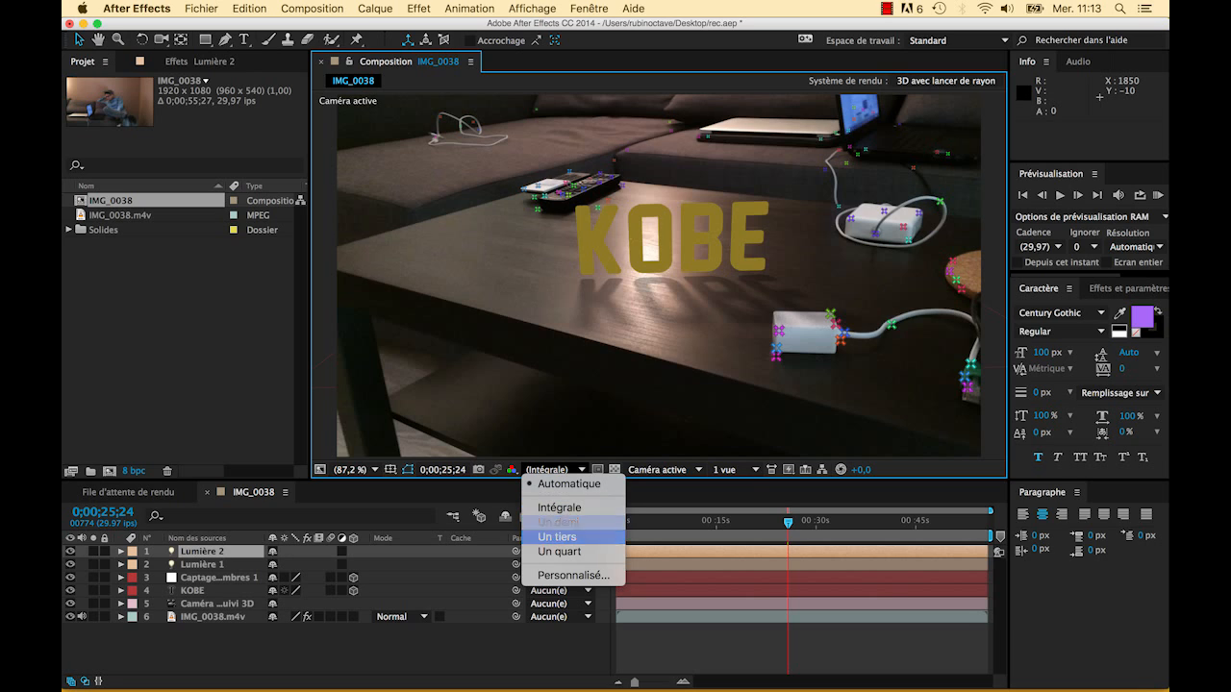
pyautogui.click(558, 522)
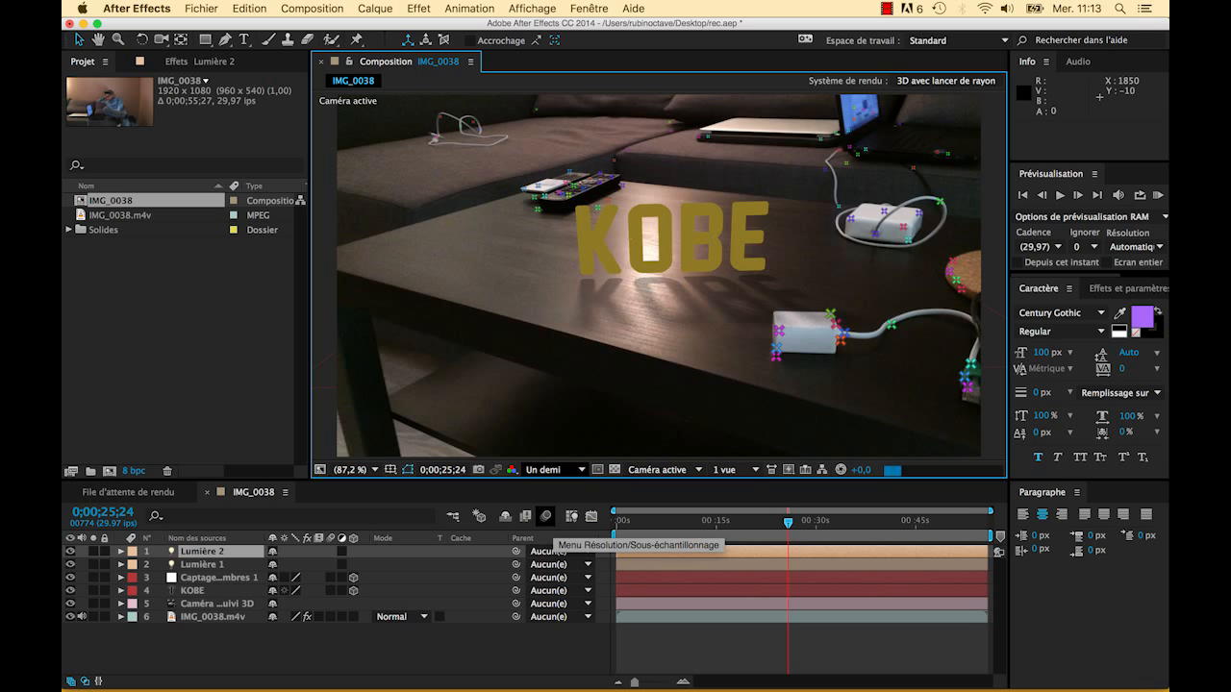
pyautogui.click(789, 469)
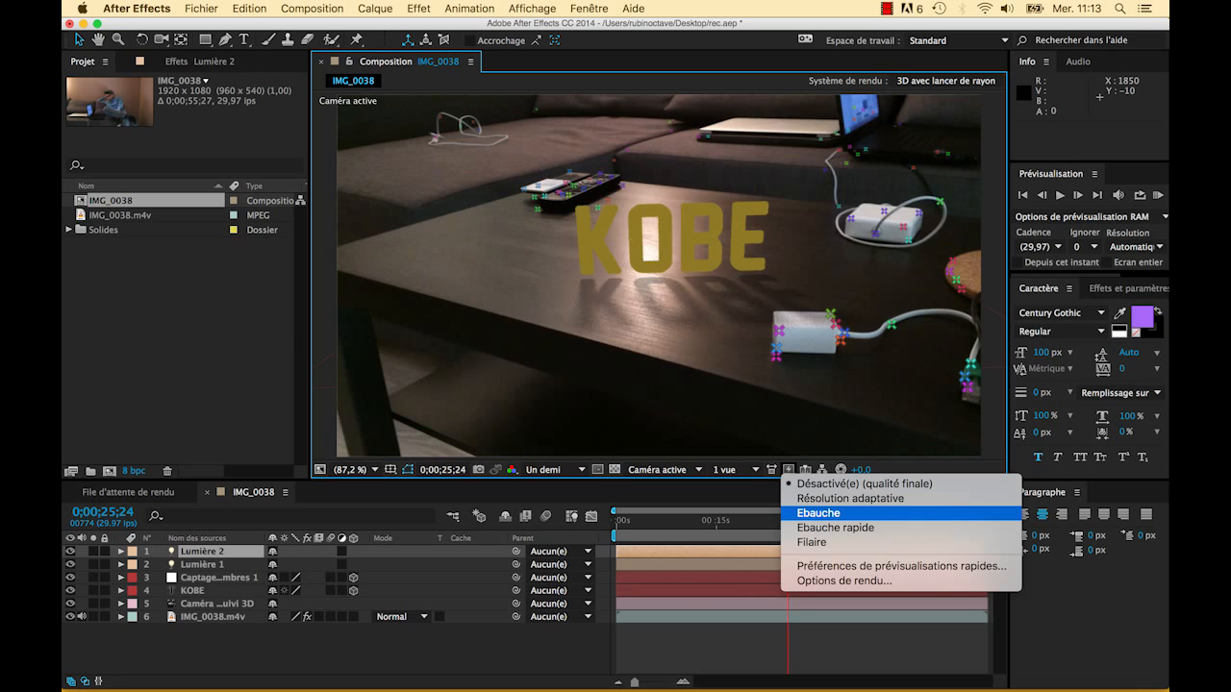
pyautogui.click(818, 513)
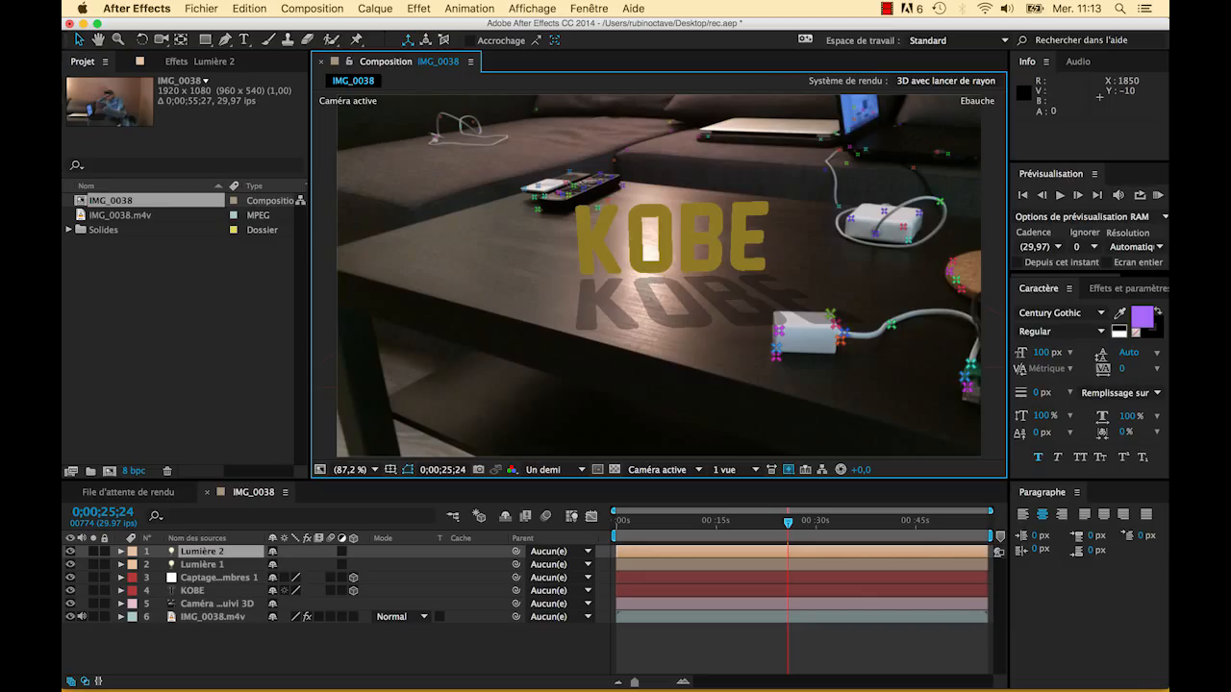
# Switch the fast preview mode to Résolution adaptative and keep the viewer resolution at Un demi
pyautogui.click(789, 470)
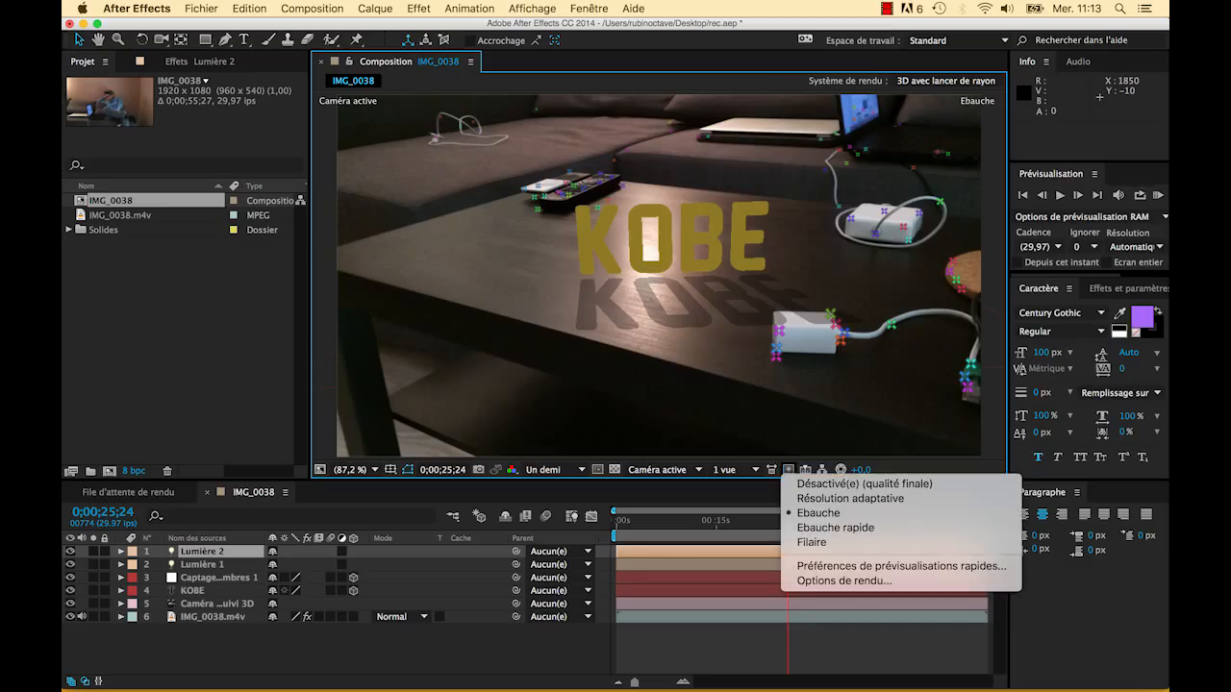
pyautogui.click(789, 470)
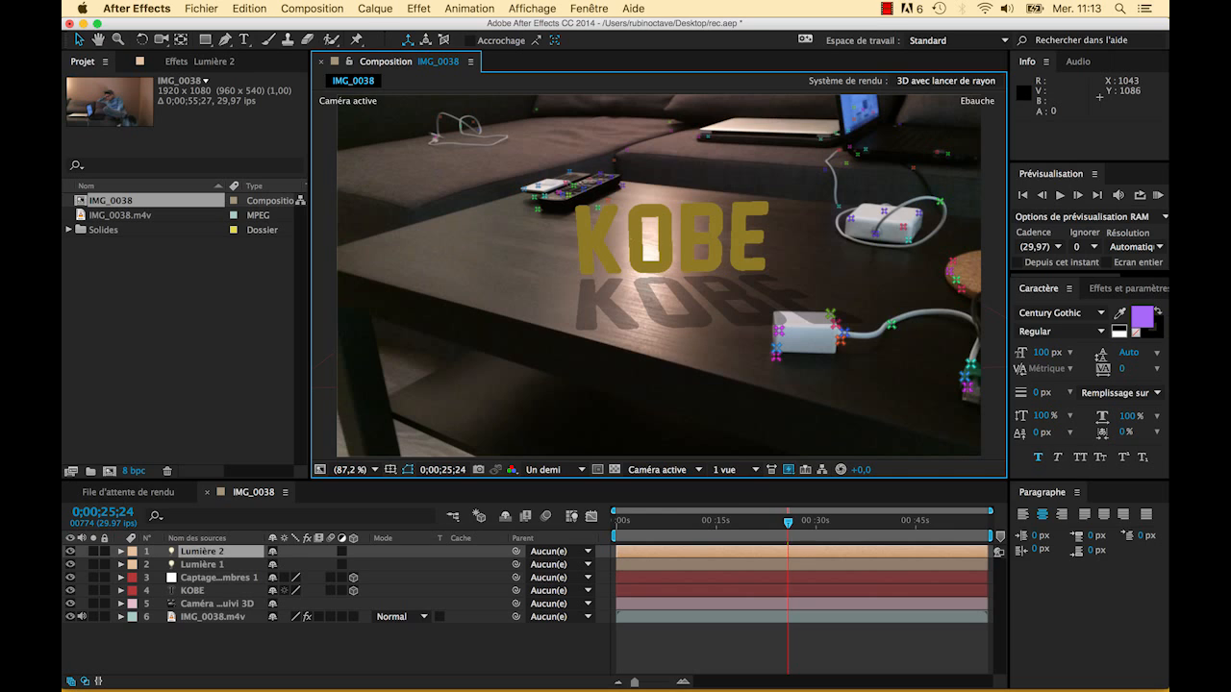
pyautogui.click(788, 470)
pyautogui.click(846, 498)
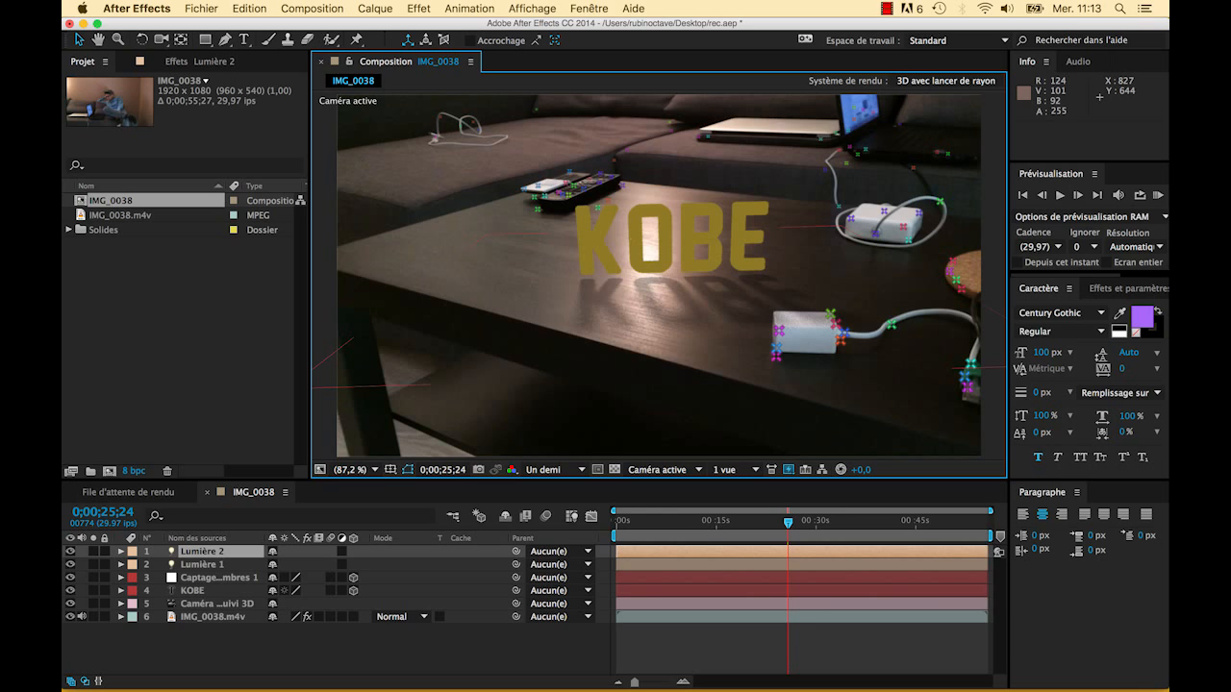
pyautogui.click(553, 469)
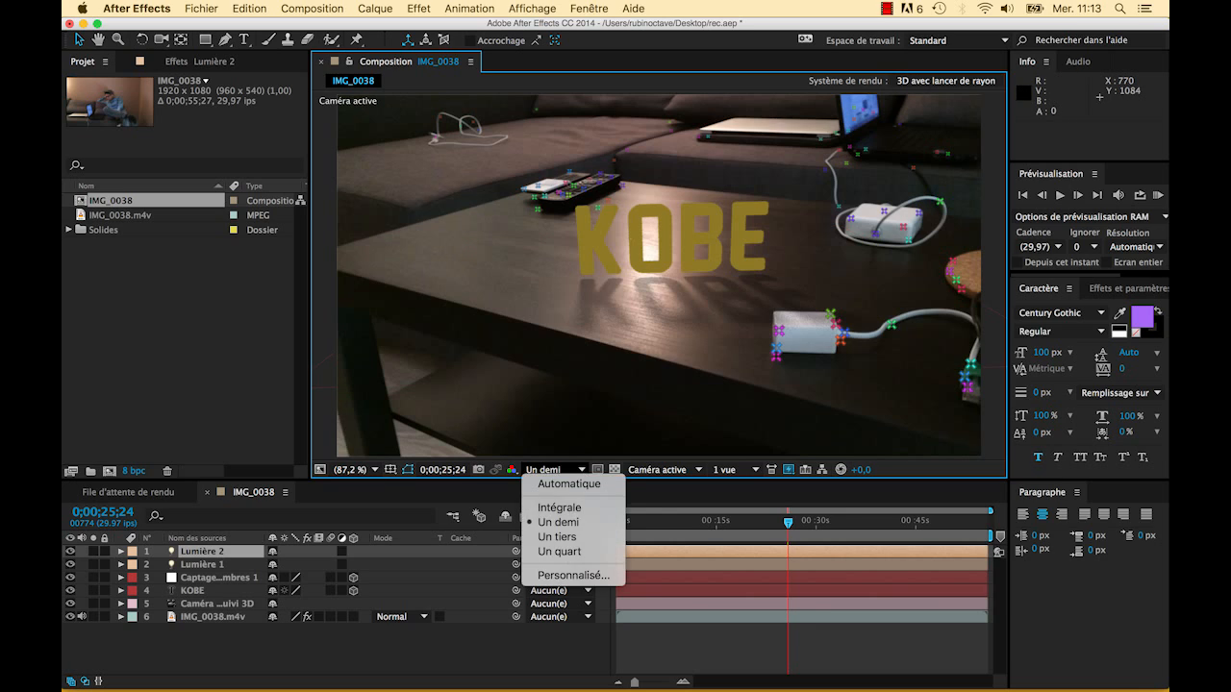
pyautogui.click(558, 522)
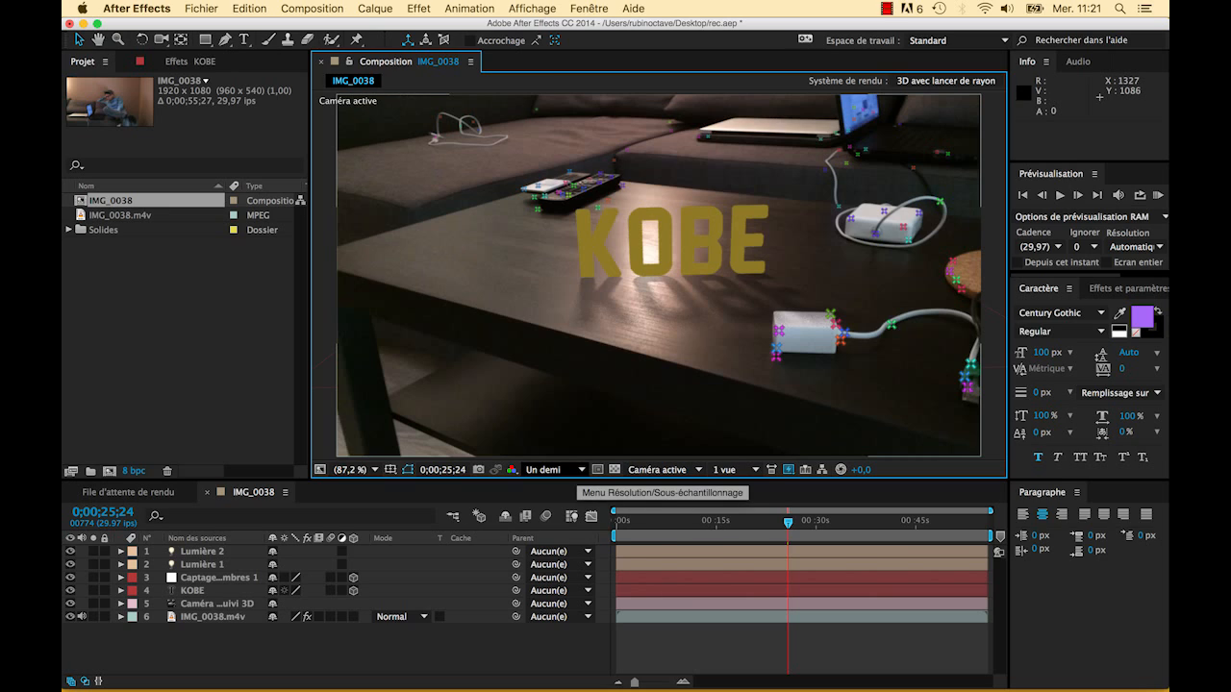
pyautogui.click(554, 469)
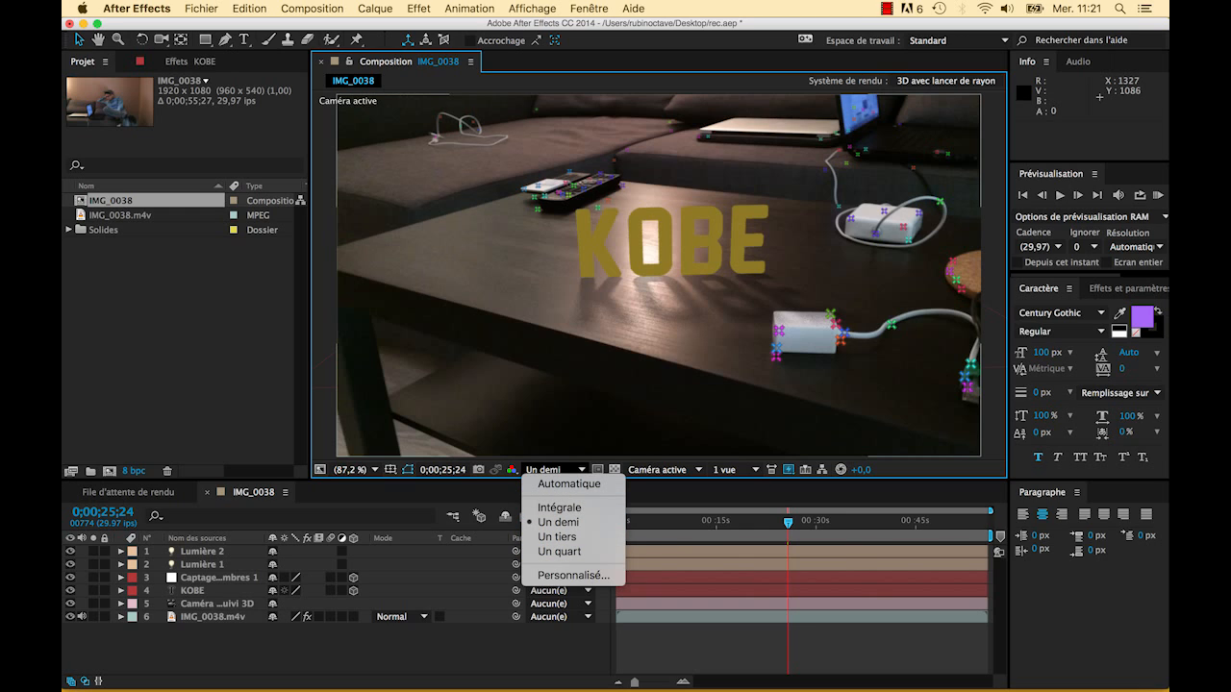
pyautogui.click(804, 470)
pyautogui.click(789, 470)
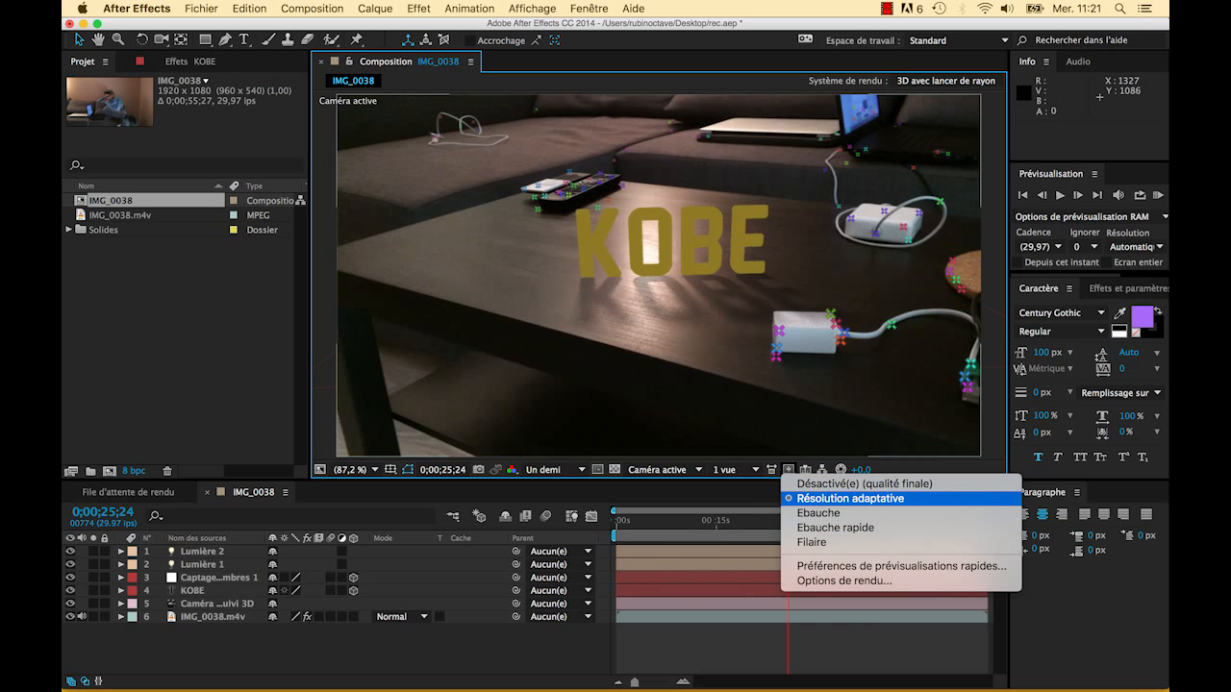
pyautogui.click(851, 499)
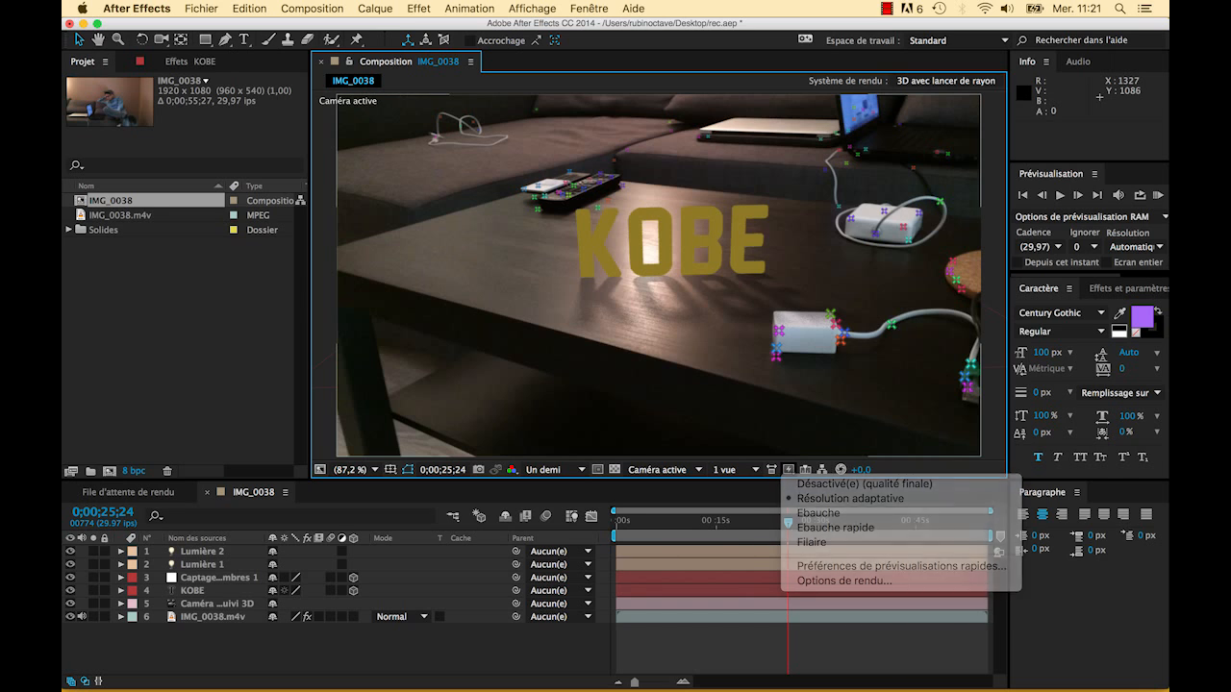
# Set the ray-tracing quality to 6 in the composition's renderer options
pyautogui.click(947, 80)
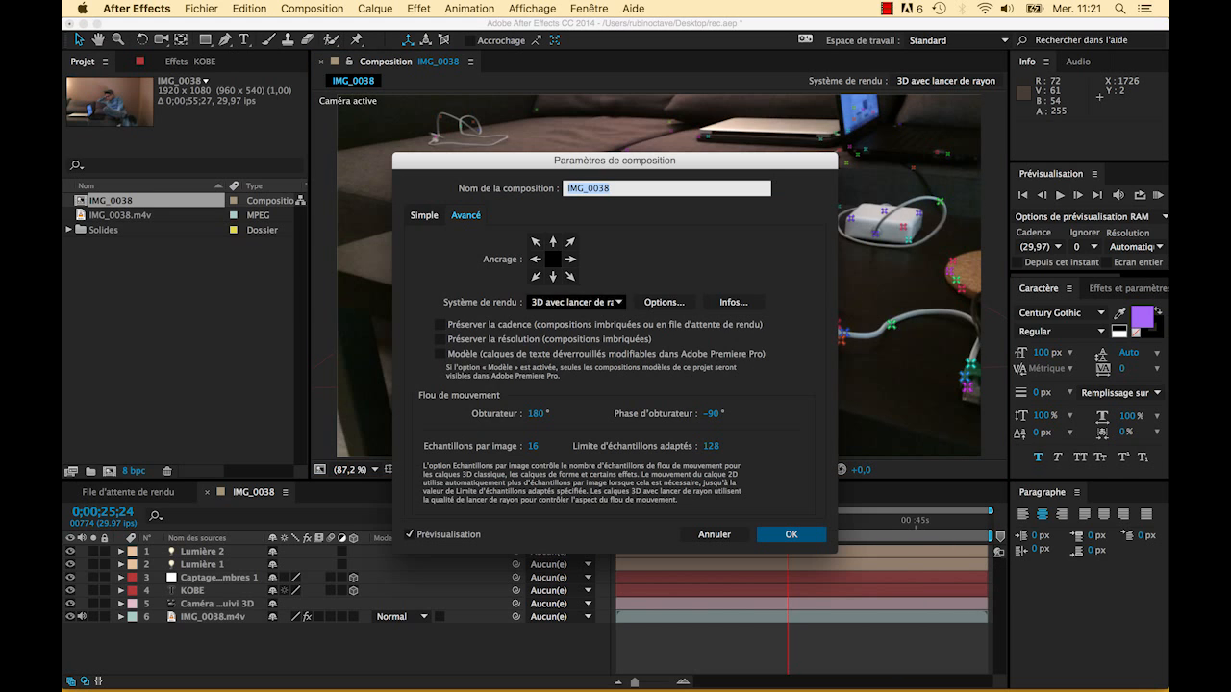
pyautogui.click(666, 302)
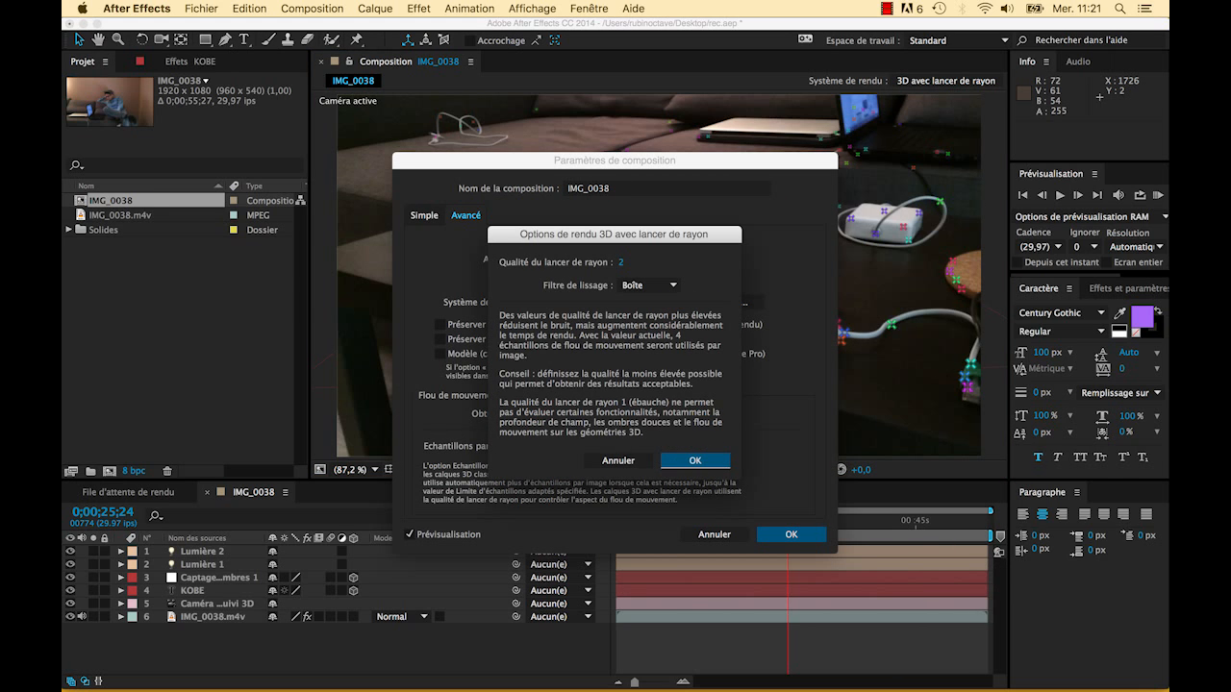
pyautogui.click(621, 263)
pyautogui.press('BackSpace')
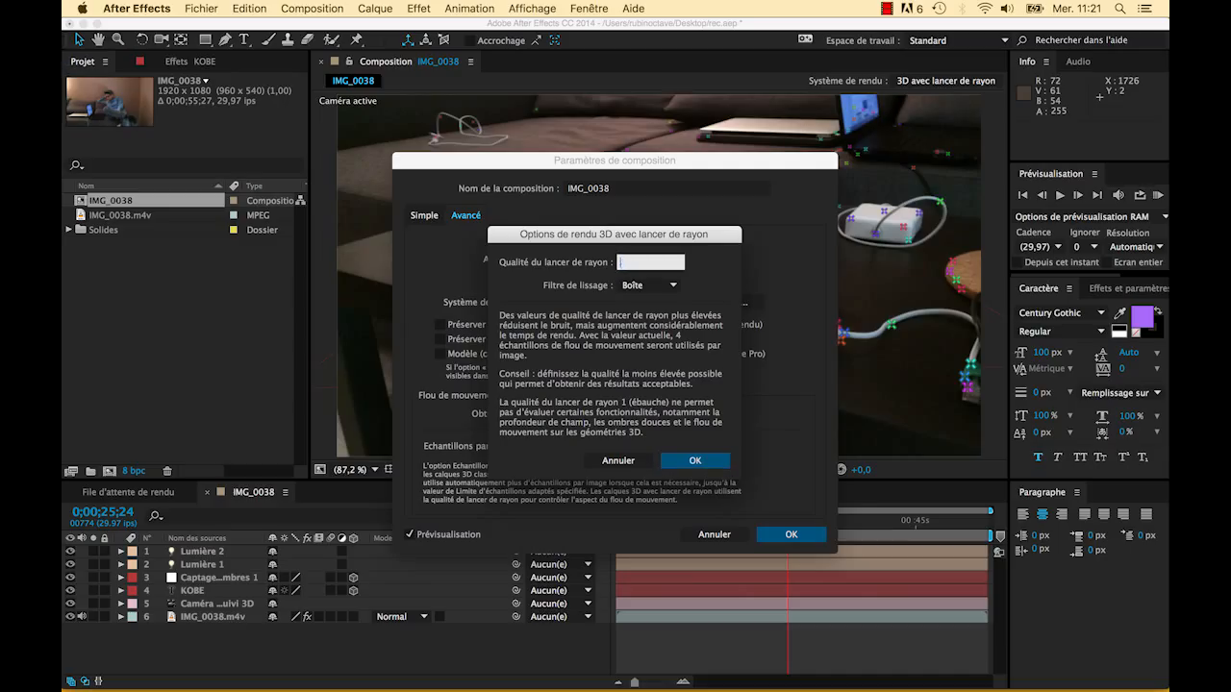
pyautogui.write('6')
pyautogui.press('Return')
pyautogui.click(791, 534)
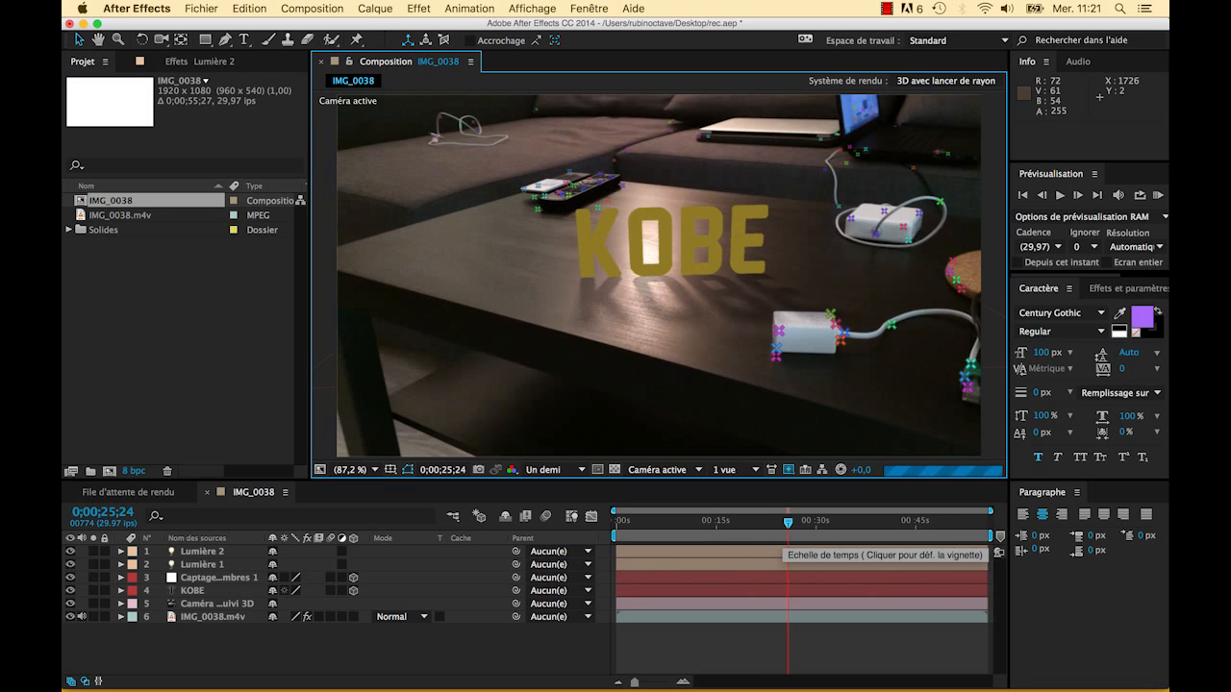
pyautogui.click(789, 469)
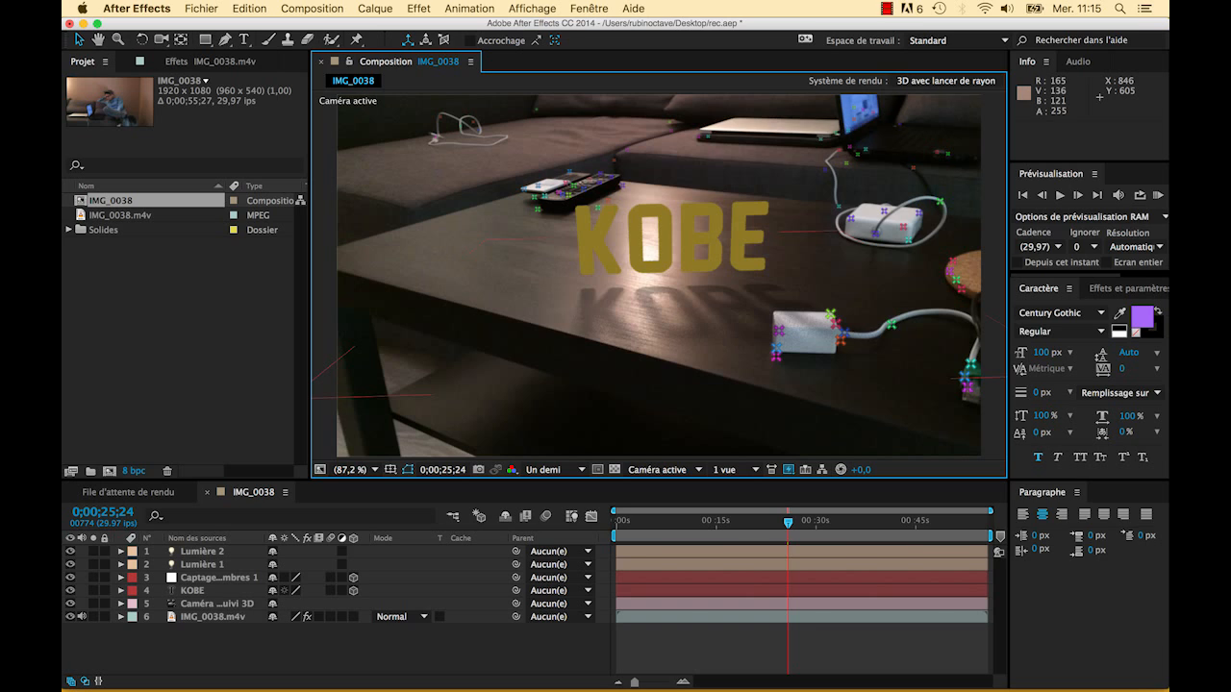
# Raise the shadow catcher to about 1071.8, 507.5, 2283.8 and lower the KOBE text to about 1071.5, 506.1, 2287.5
pyautogui.click(630, 346)
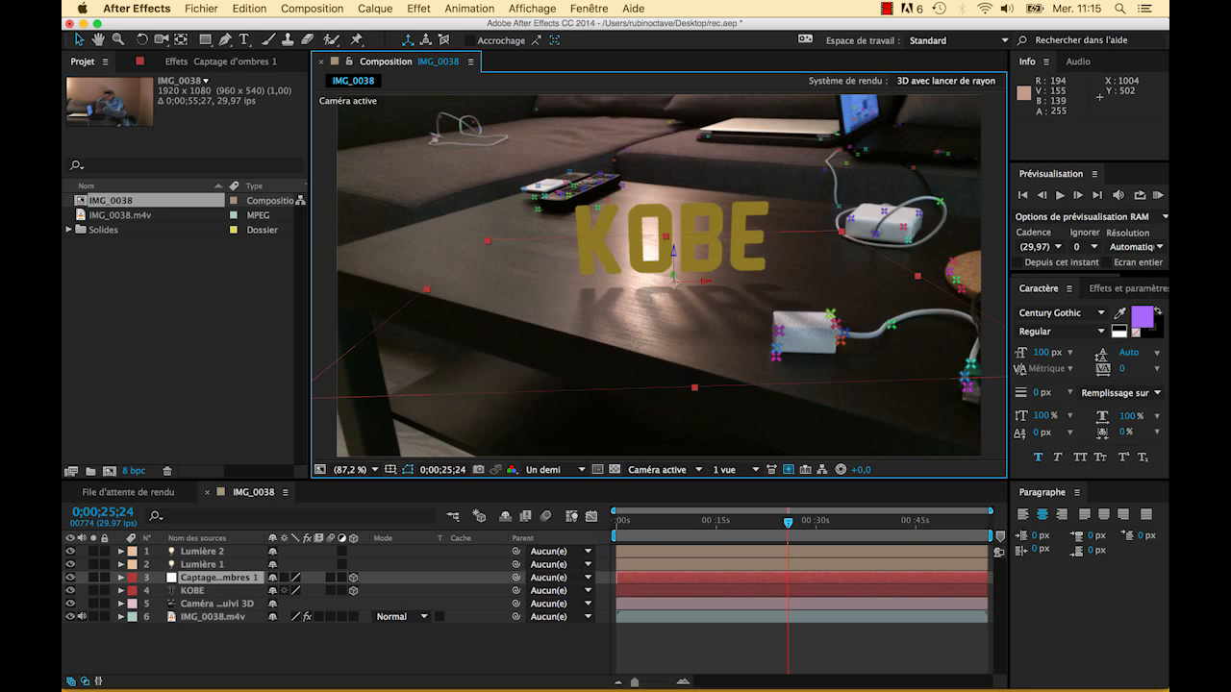
pyautogui.moveTo(673, 263); pyautogui.dragTo(674, 276)
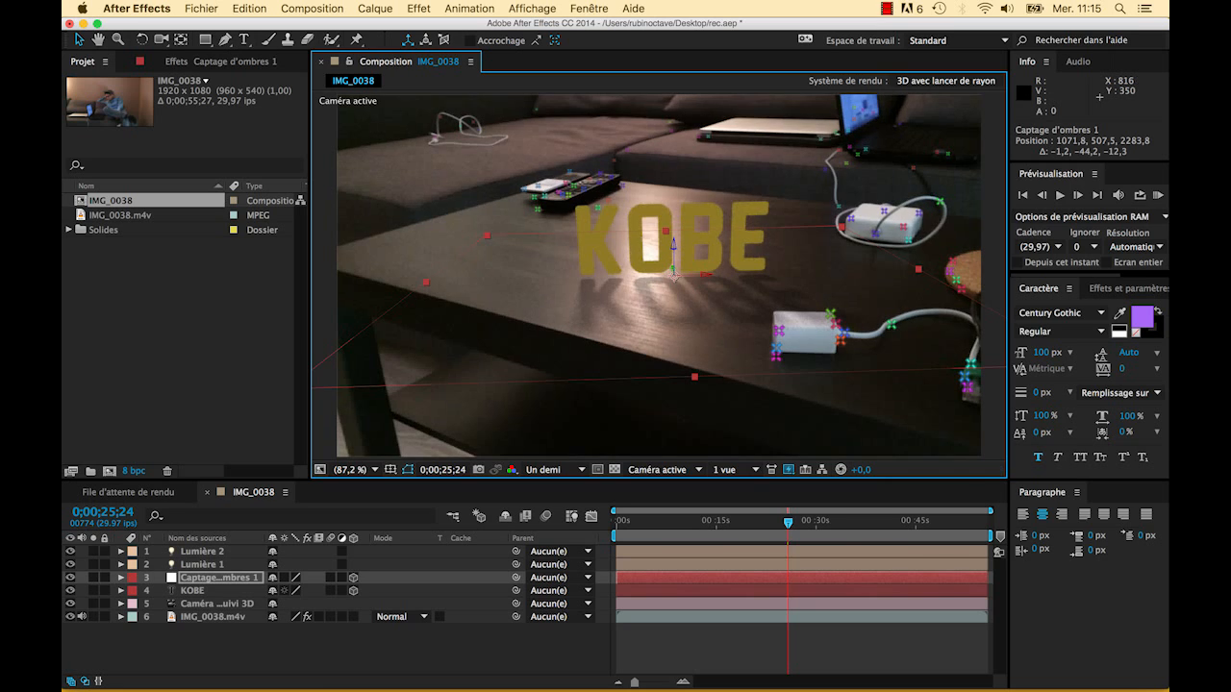
pyautogui.click(667, 256)
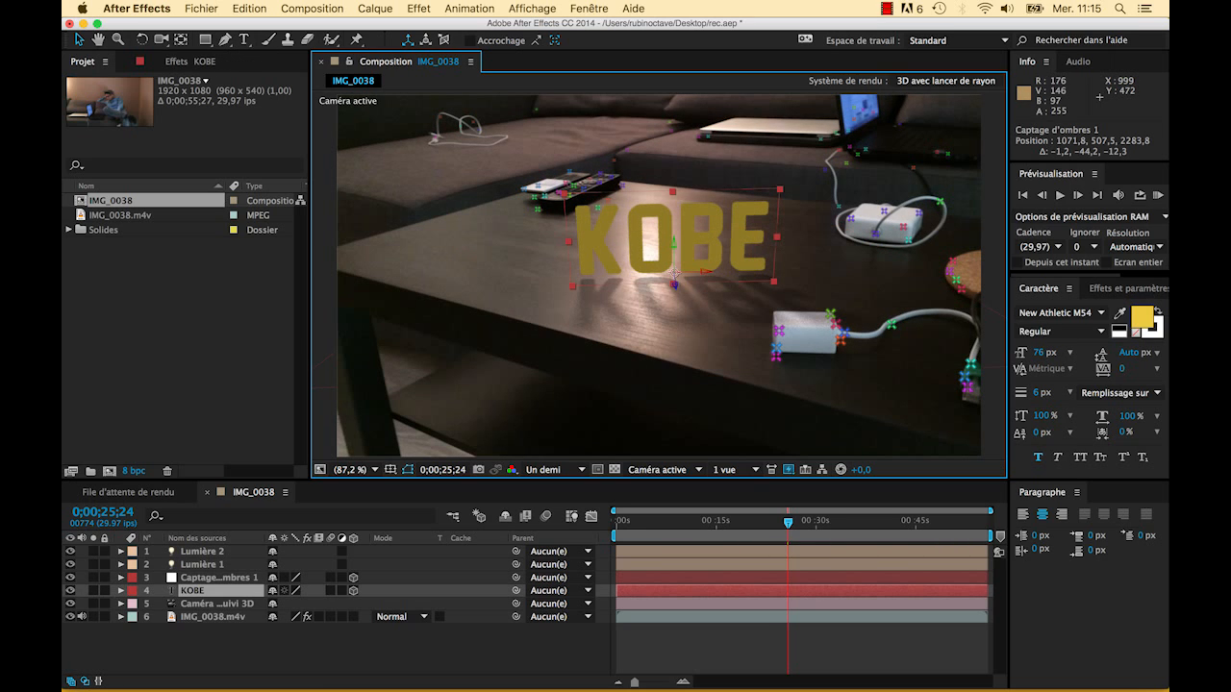
pyautogui.moveTo(673, 253); pyautogui.dragTo(673, 254)
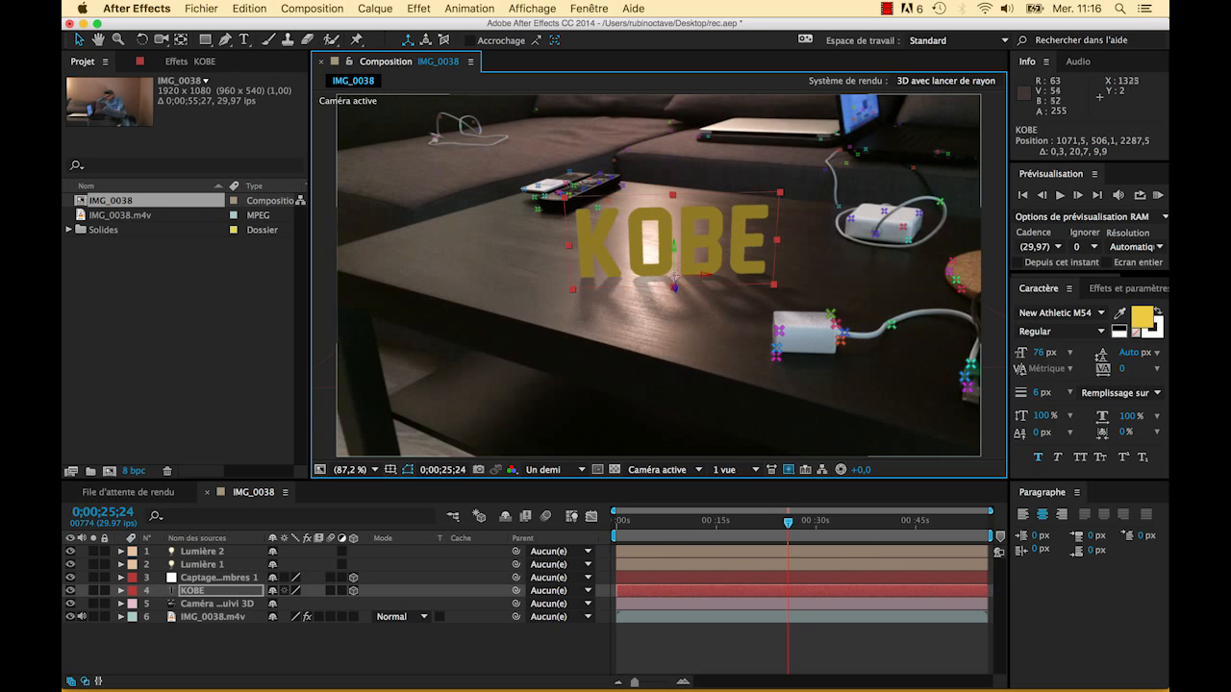
pyautogui.click(79, 39)
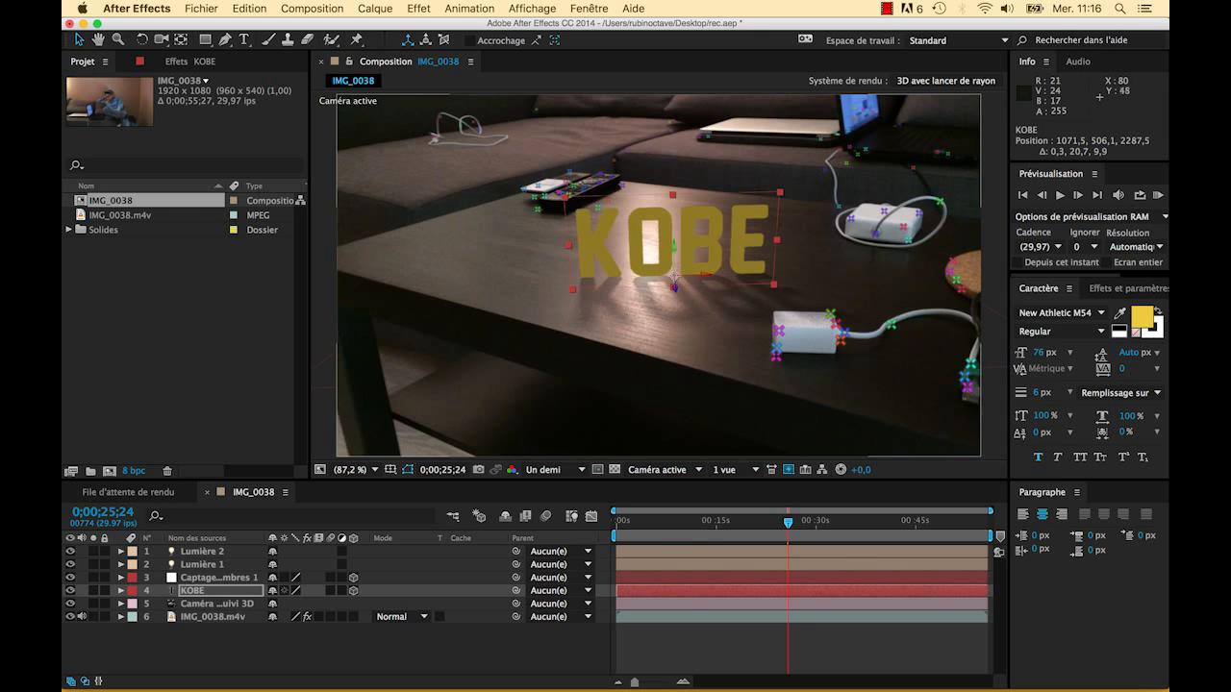
# Set the KOBE text's extrusion depth to 8.0 in its geometry options and move the current time to 0;00;16;23
pyautogui.click(326, 159)
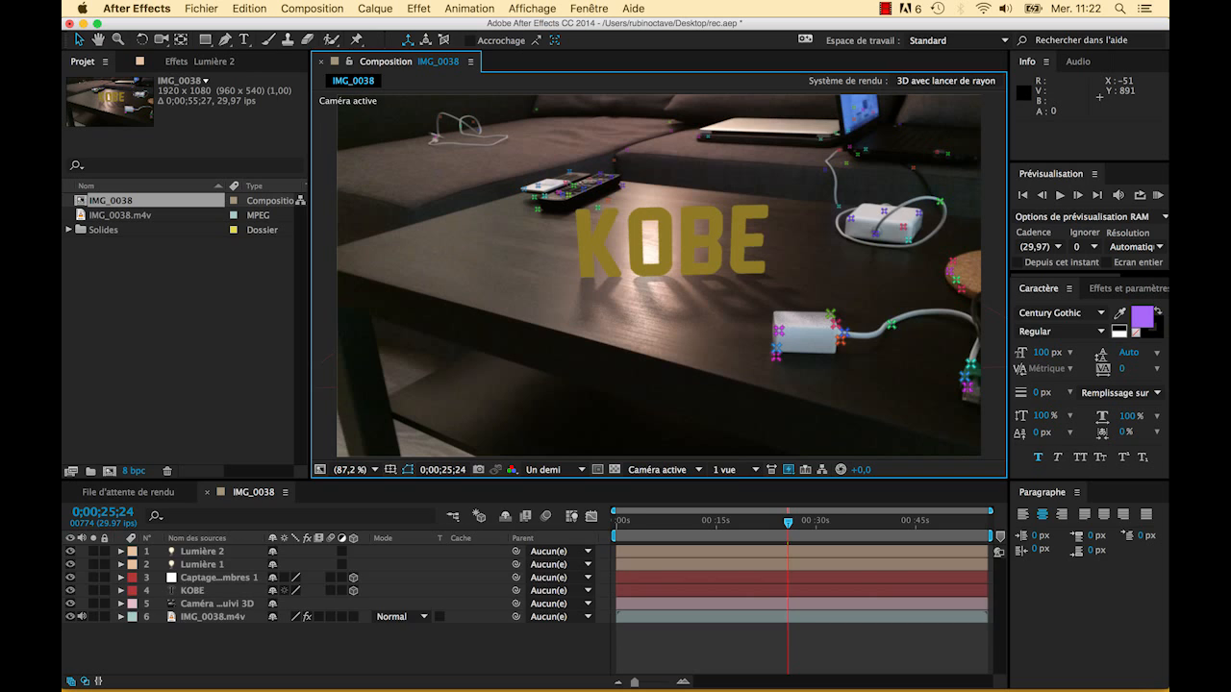
pyautogui.click(121, 590)
pyautogui.click(134, 578)
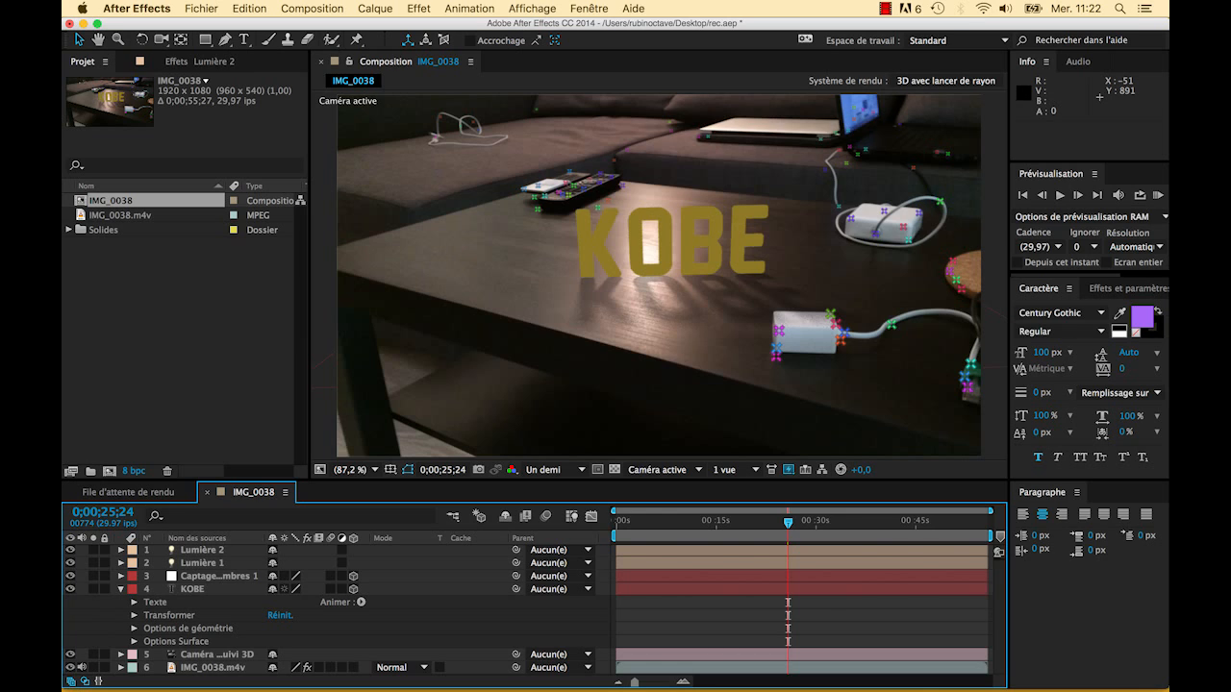
pyautogui.click(135, 629)
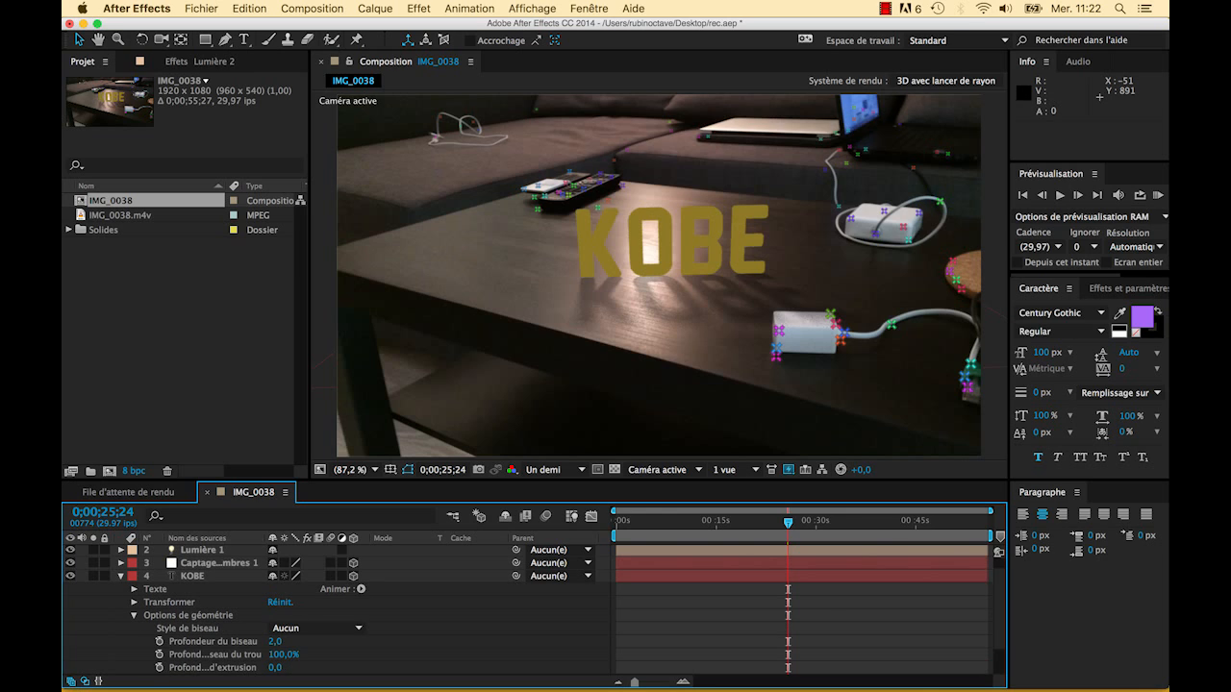
pyautogui.scroll(-2, 288, 612)
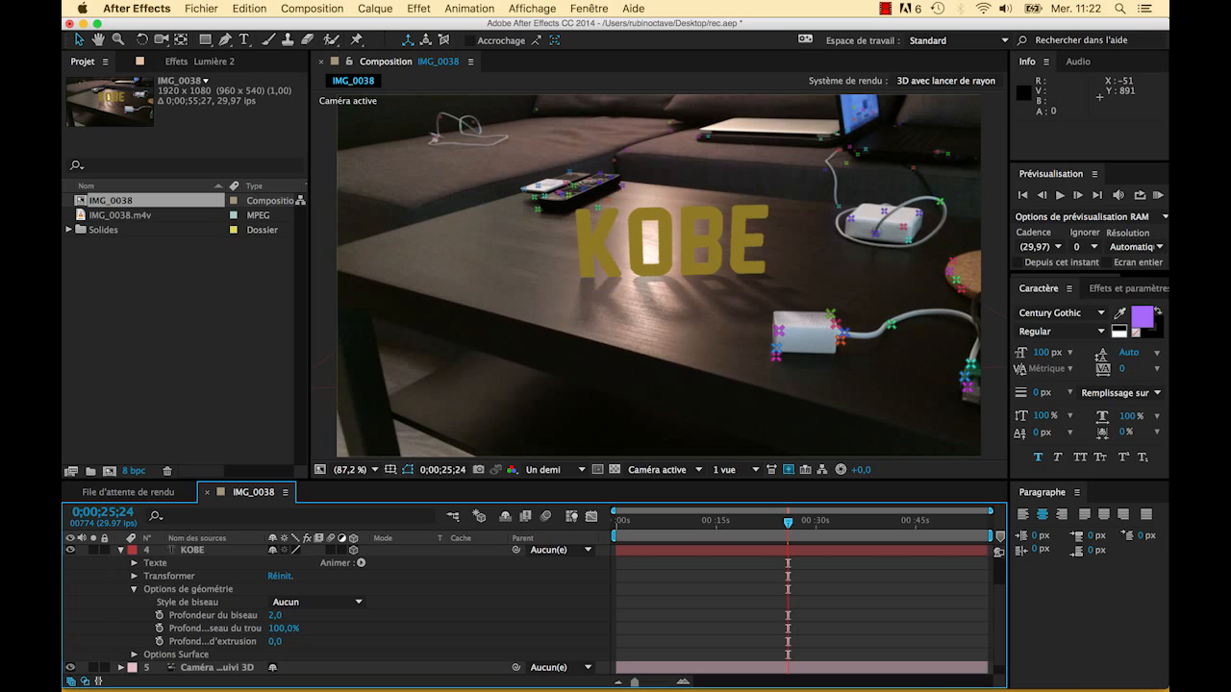
pyautogui.moveTo(275, 642); pyautogui.dragTo(285, 642)
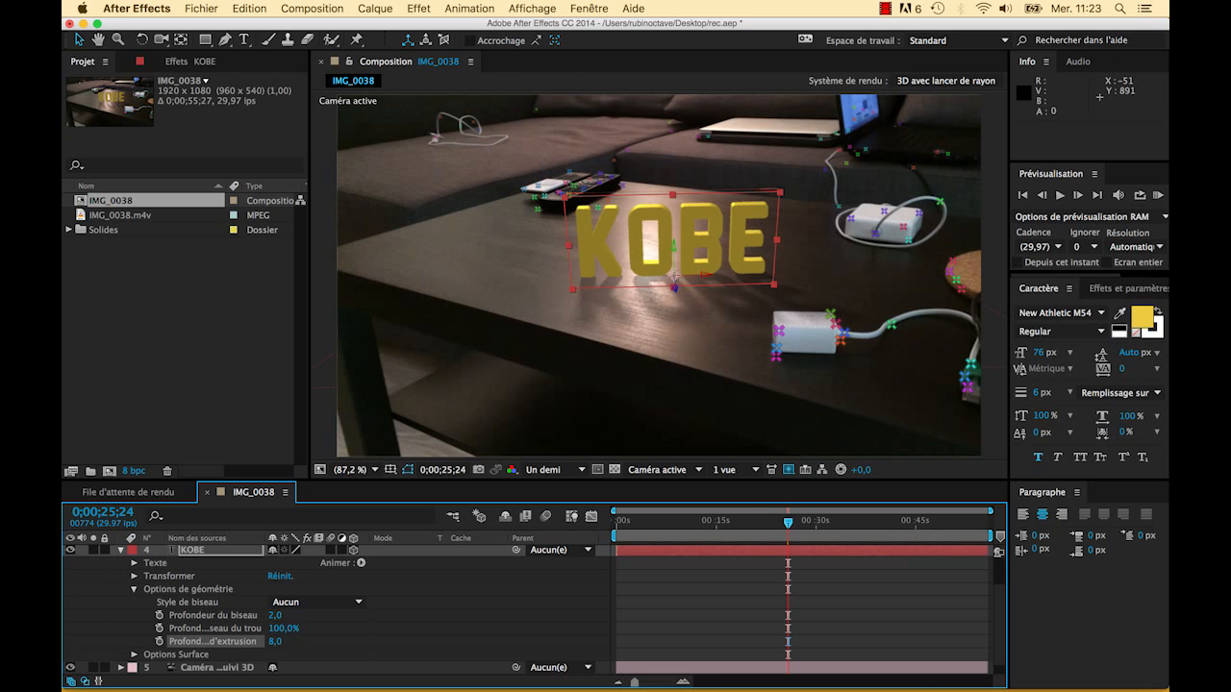
pyautogui.moveTo(787, 523); pyautogui.dragTo(728, 523)
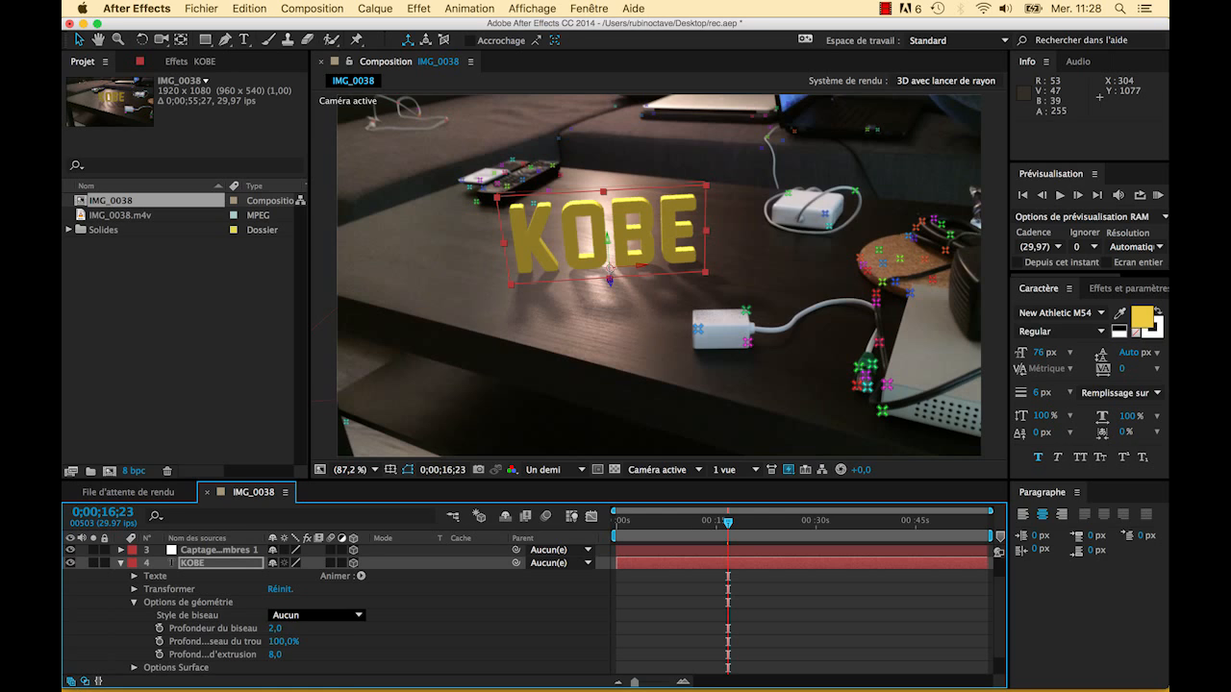
# Try lower hole bevel depths on the KOBE text, including 81%, 66% and 39%, and restore the value to 100%
pyautogui.click(318, 615)
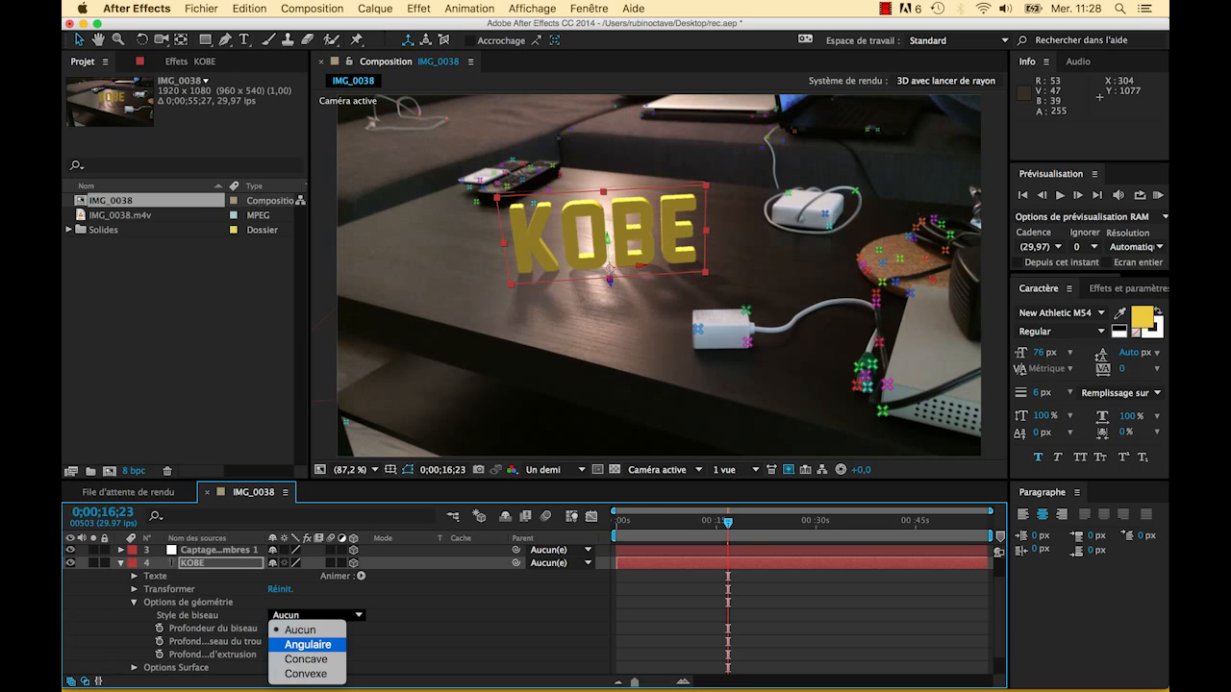
pyautogui.press('Escape')
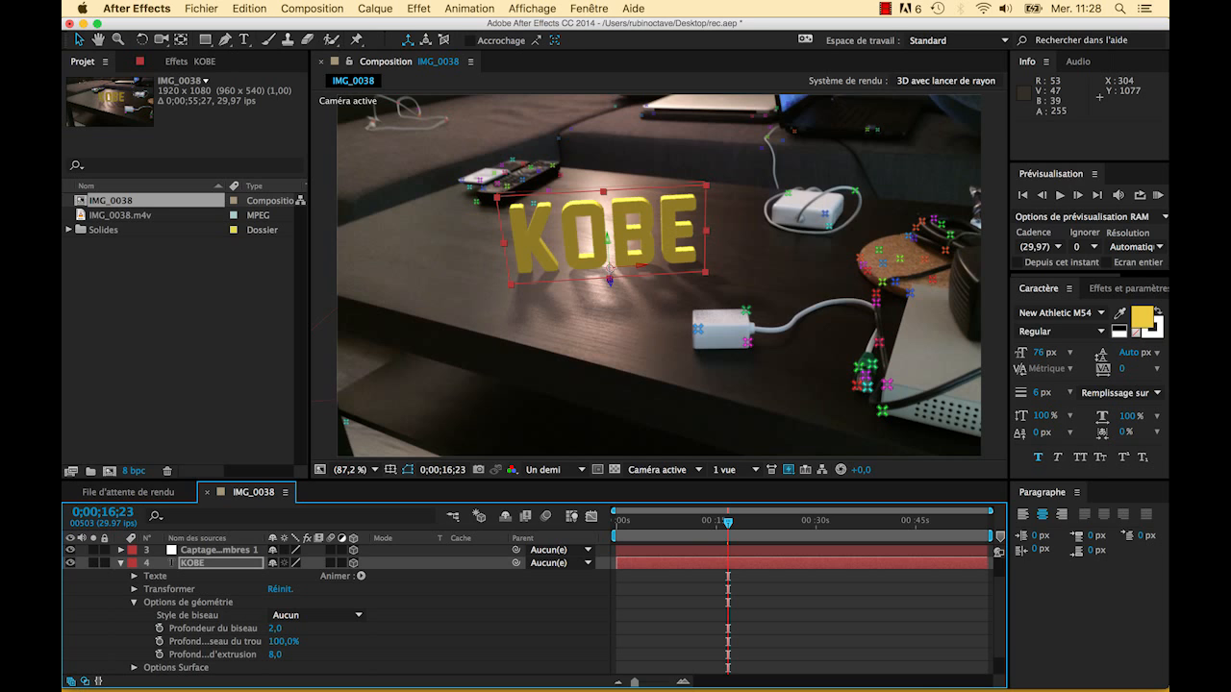
pyautogui.moveTo(283, 642); pyautogui.dragTo(275, 641)
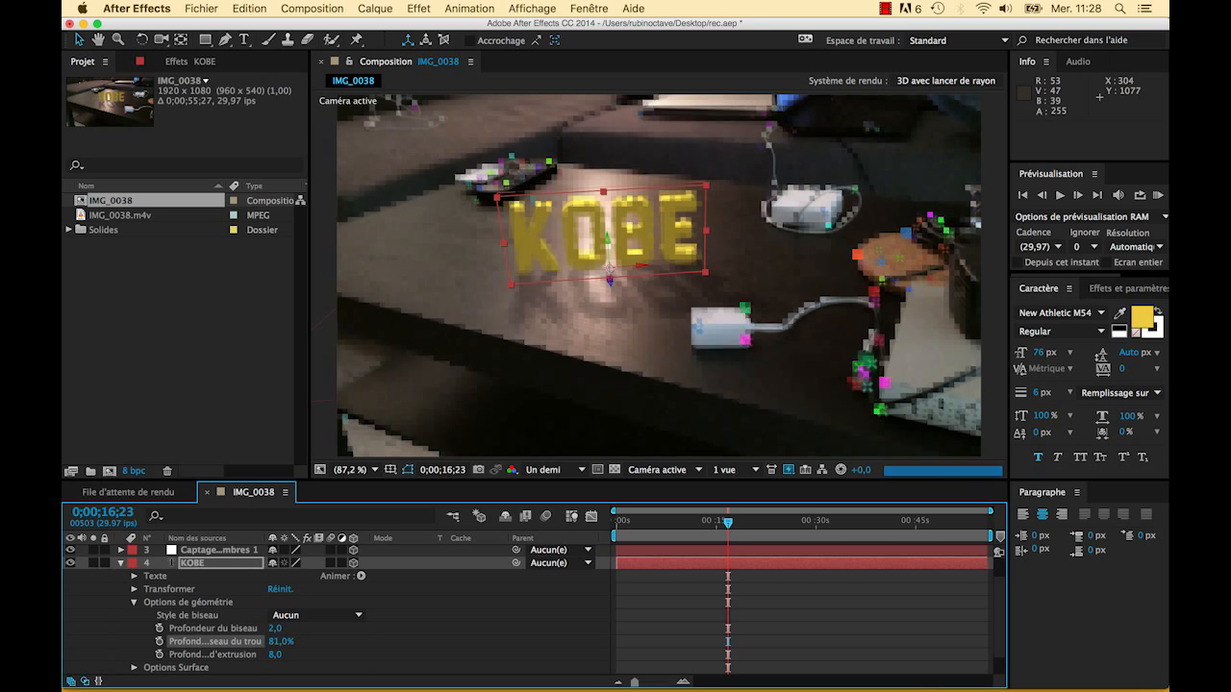
pyautogui.moveTo(275, 641); pyautogui.dragTo(260, 641)
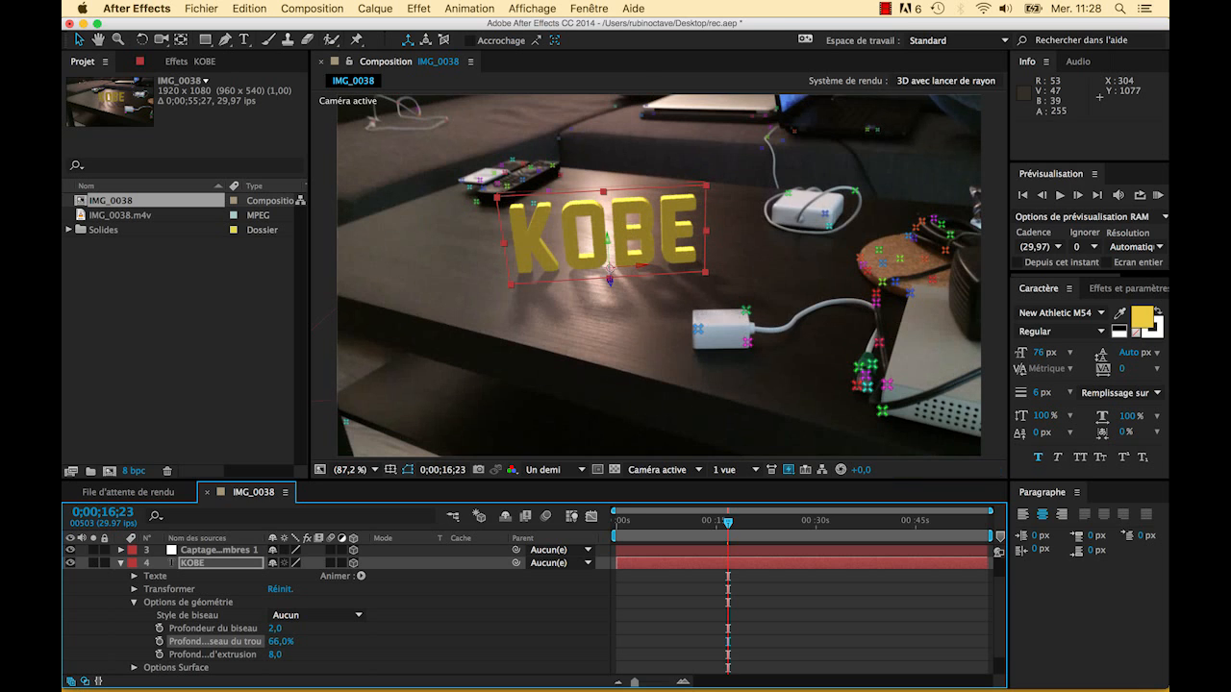
pyautogui.moveTo(281, 641); pyautogui.dragTo(265, 641)
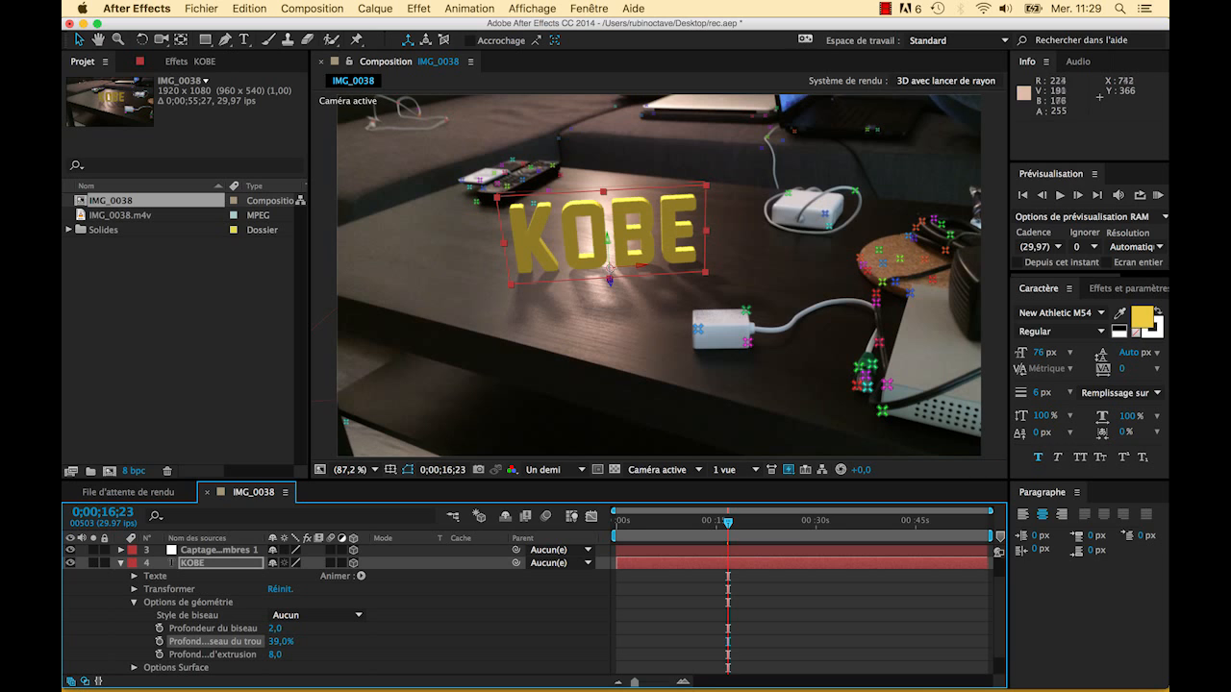
pyautogui.moveTo(281, 641); pyautogui.dragTo(260, 641)
pyautogui.moveTo(281, 641); pyautogui.dragTo(361, 642)
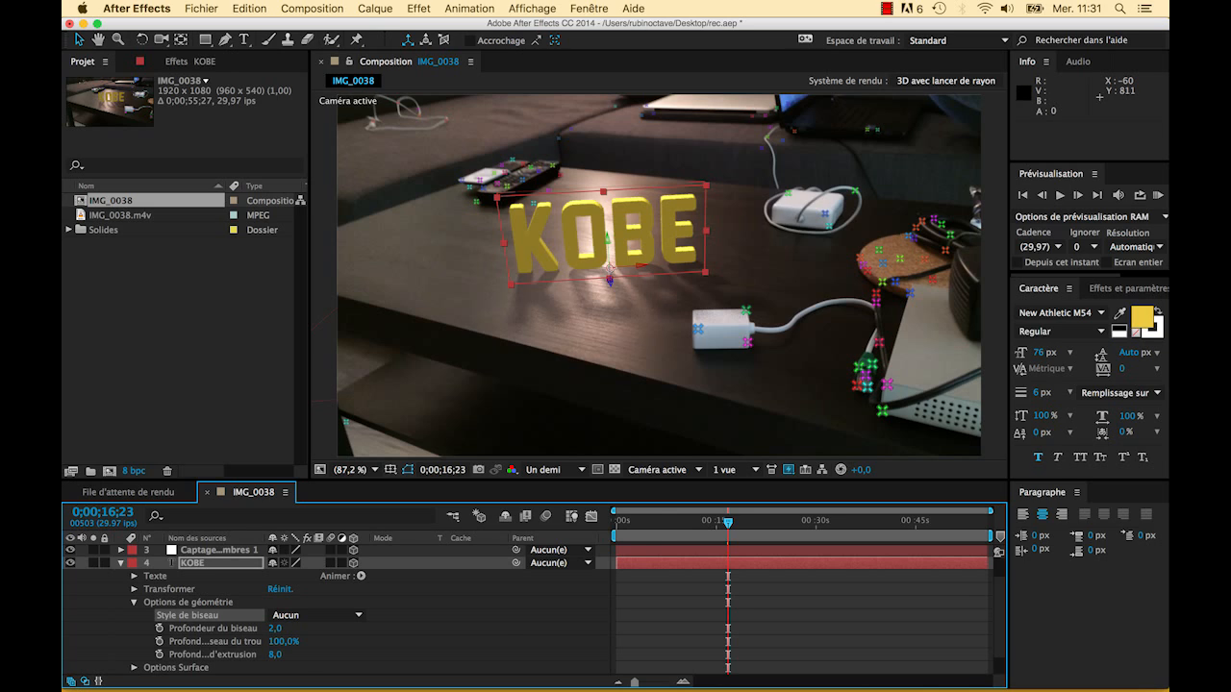
# Compare different specular intensities in the KOBE text's surface options and set the final value to 60%
pyautogui.click(134, 603)
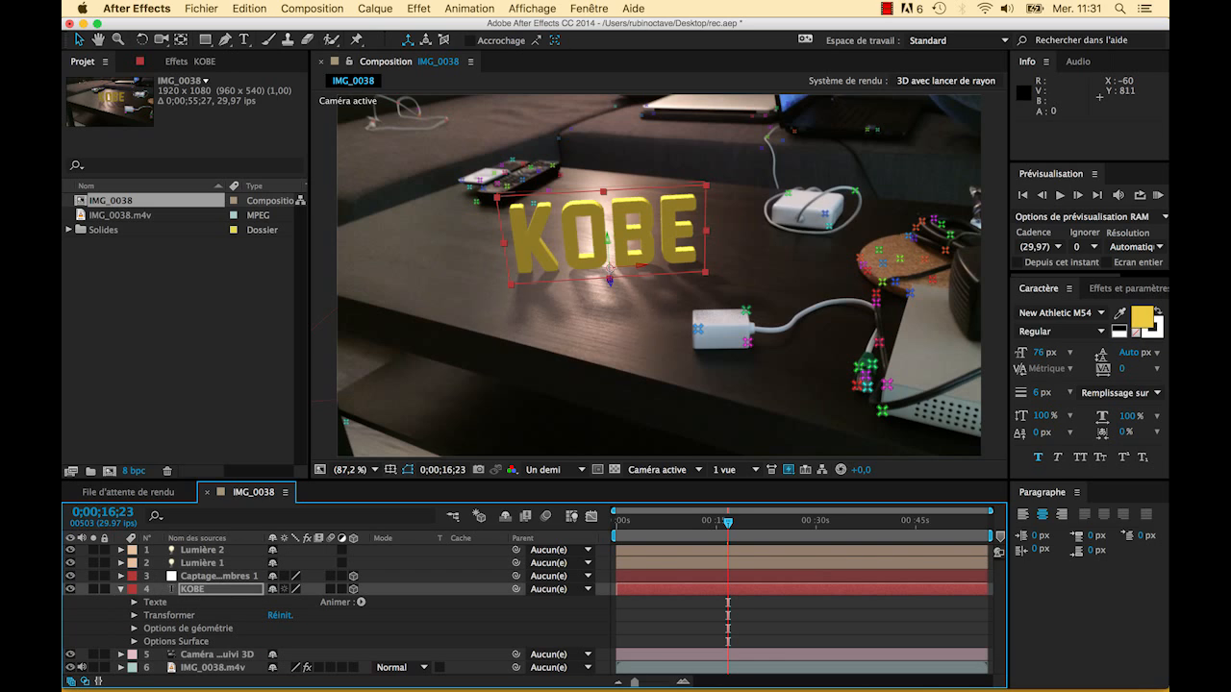
pyautogui.click(134, 641)
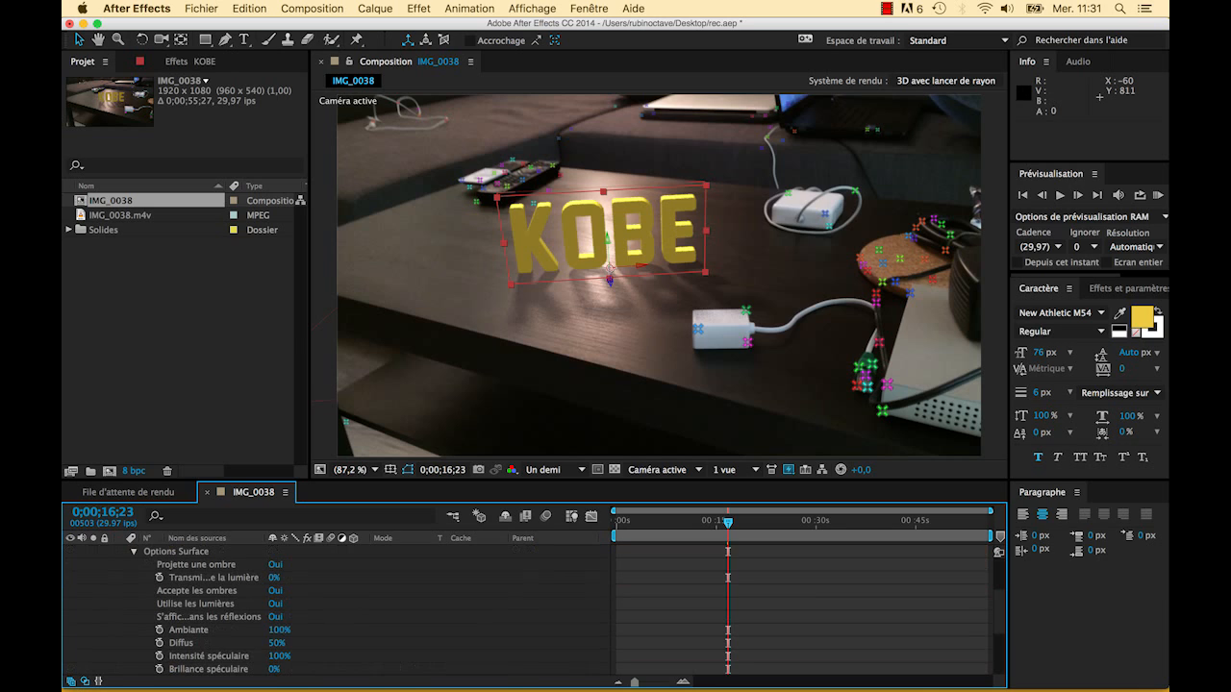
pyautogui.scroll(-3, 336, 606)
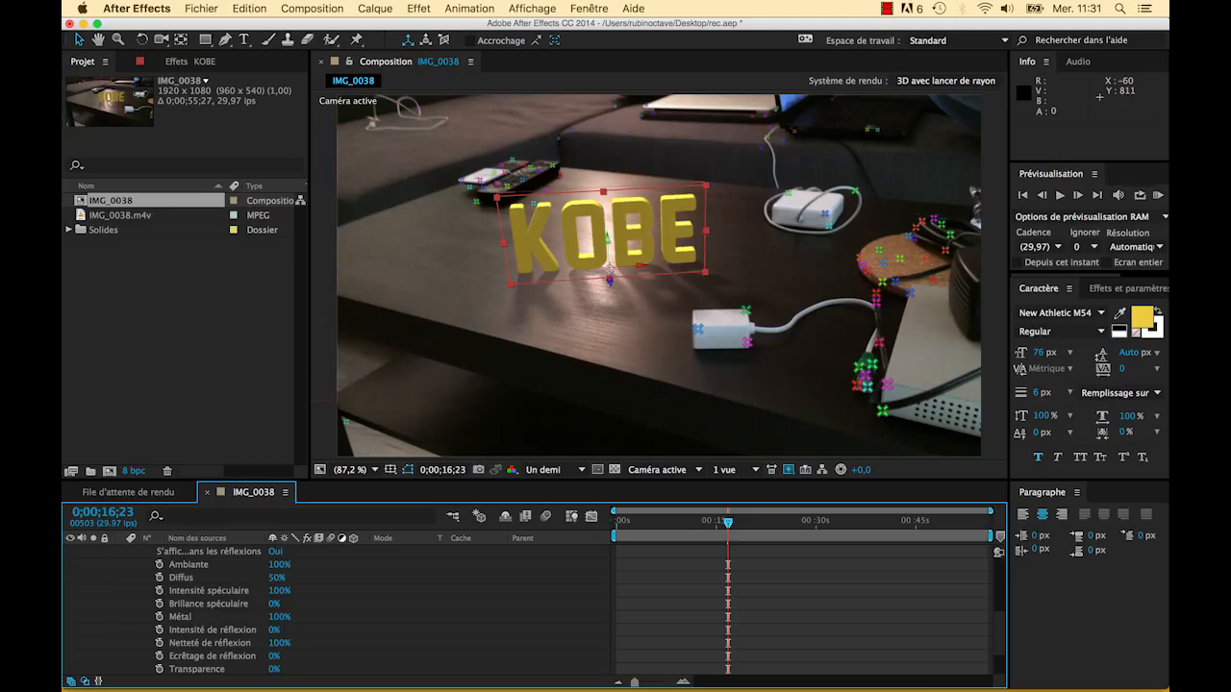
pyautogui.moveTo(279, 591); pyautogui.dragTo(241, 590)
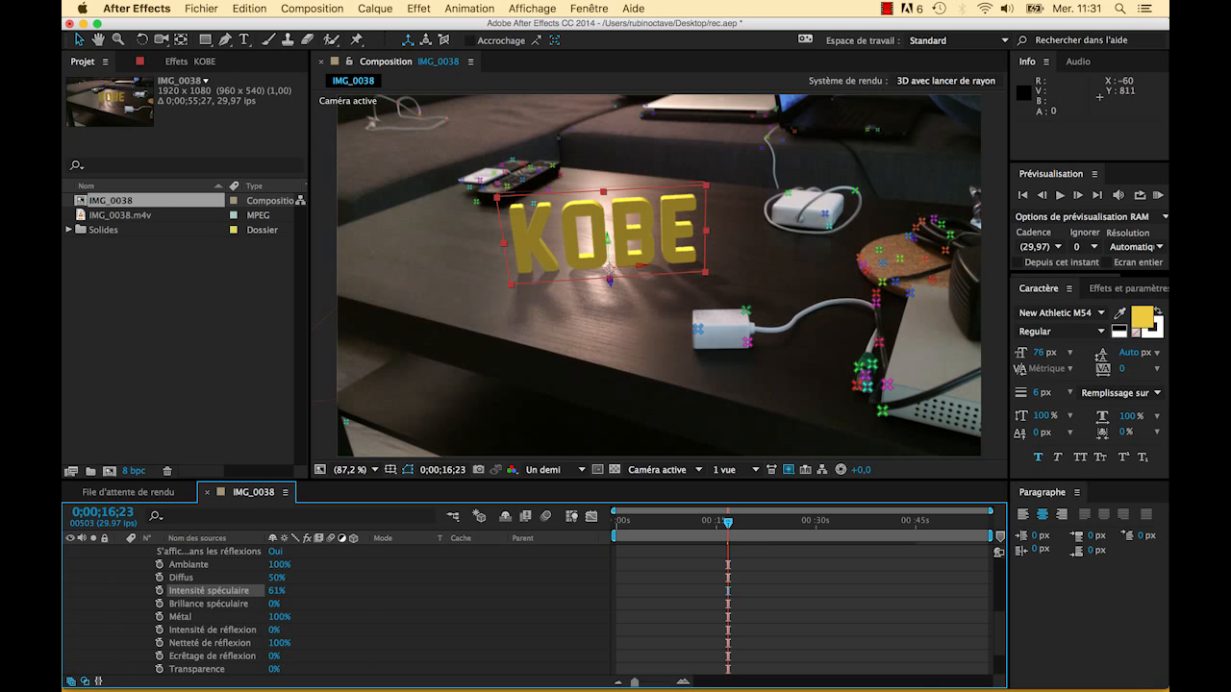
pyautogui.moveTo(277, 590); pyautogui.dragTo(256, 590)
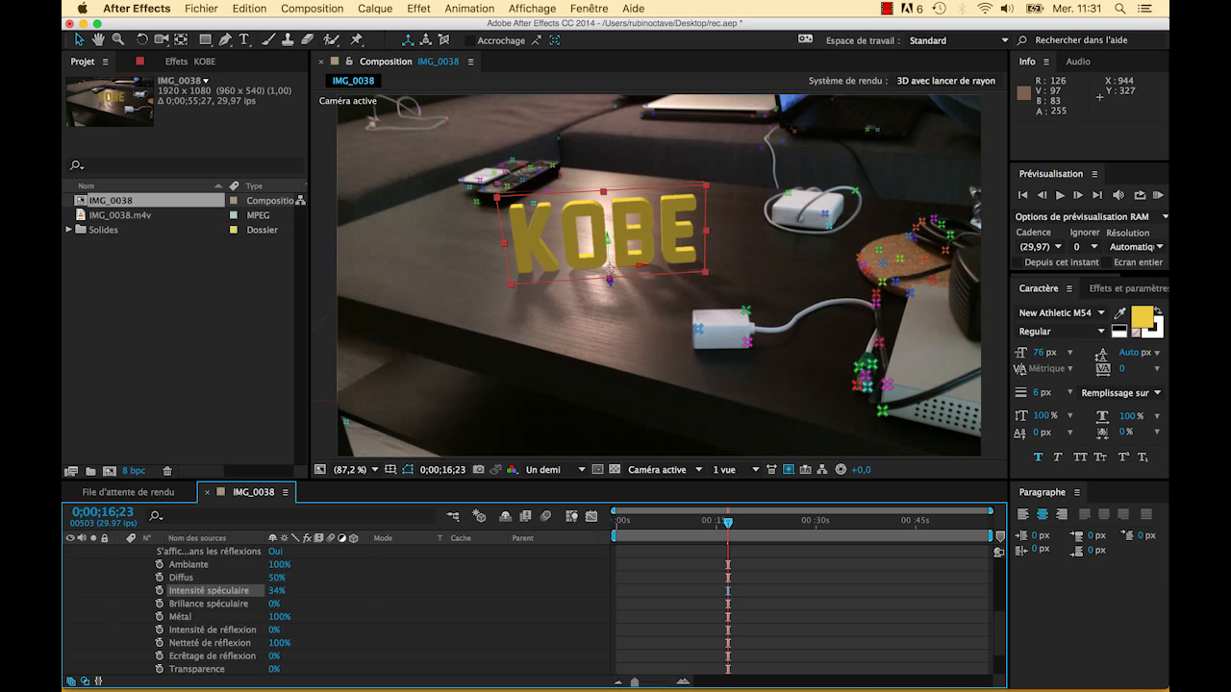
pyautogui.moveTo(277, 592); pyautogui.dragTo(337, 592)
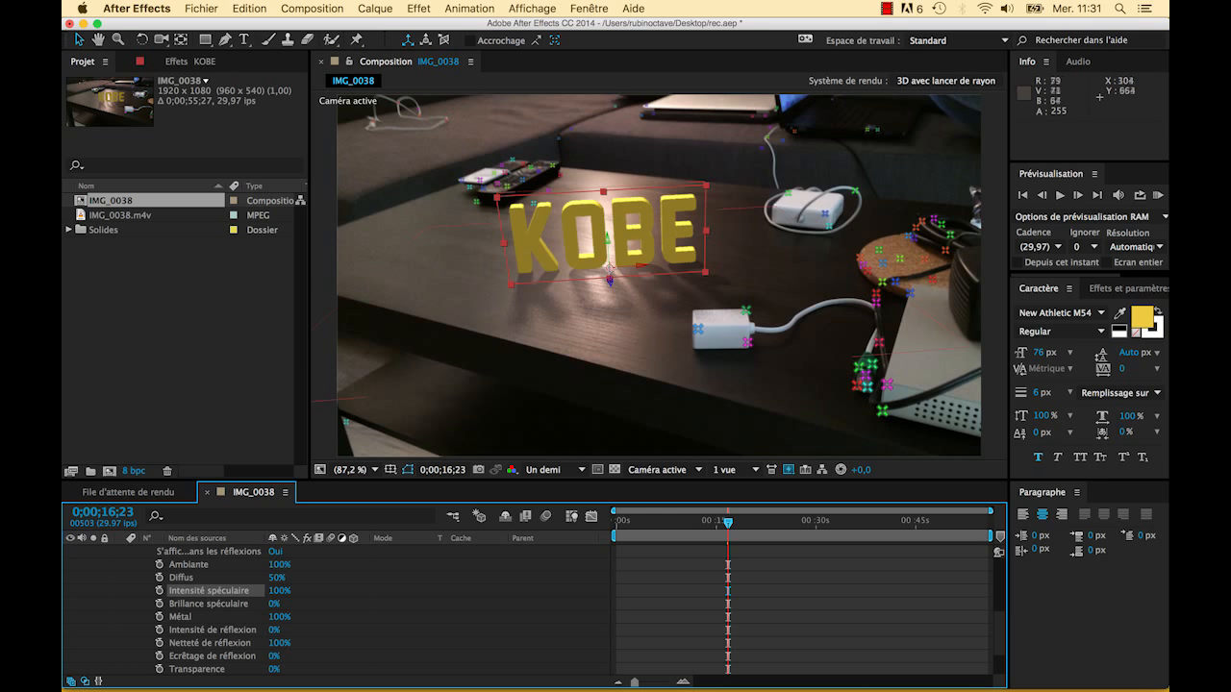
pyautogui.click(279, 591)
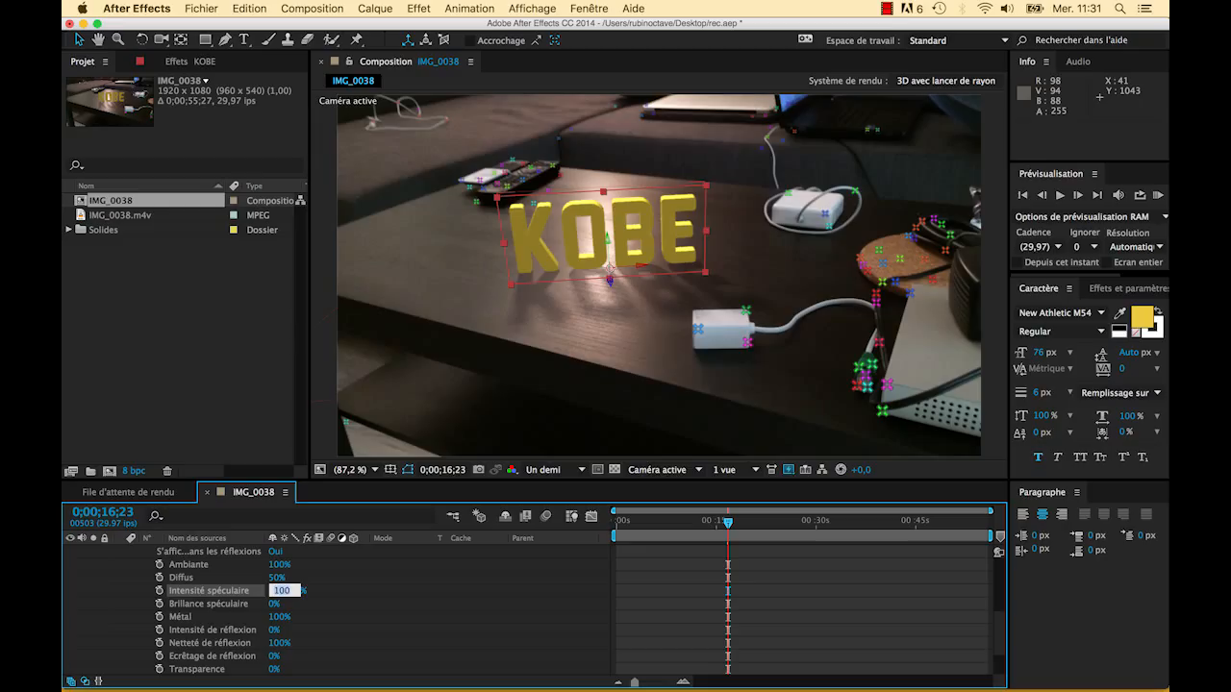
pyautogui.write('80')
pyautogui.press('Return')
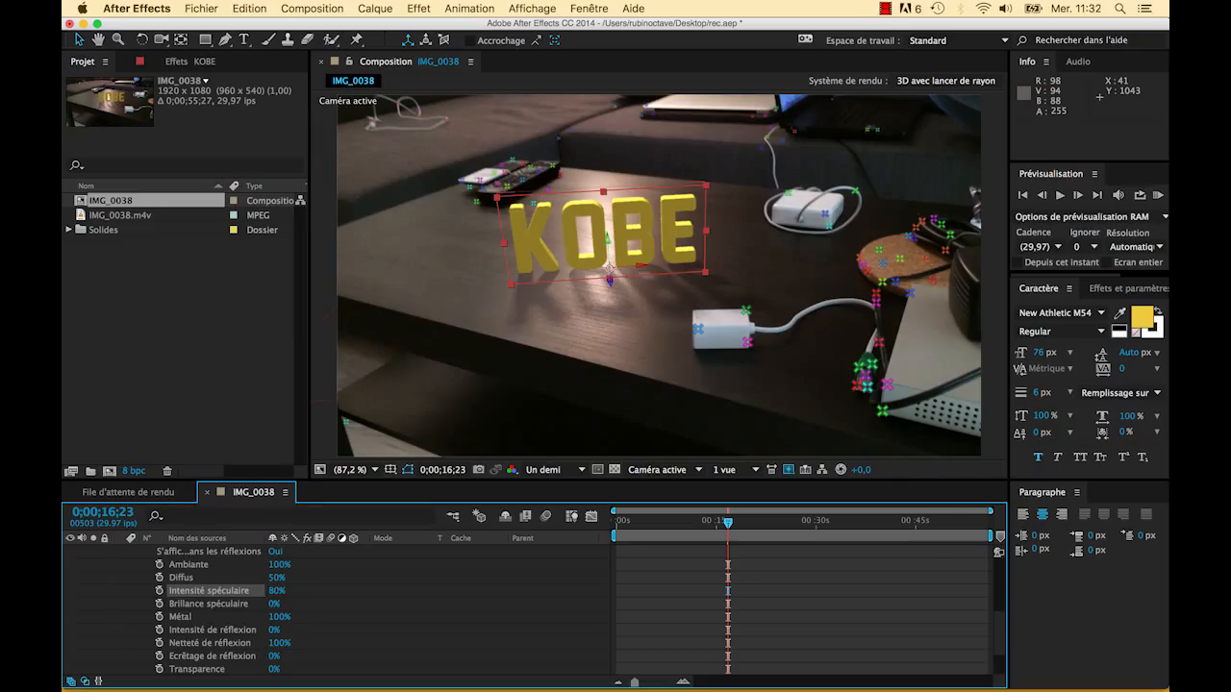
pyautogui.click(276, 591)
pyautogui.write('60')
pyautogui.press('Return')
# Try a specular shininess of 27% on the KOBE text and return it to 0%
pyautogui.moveTo(274, 604); pyautogui.dragTo(298, 604)
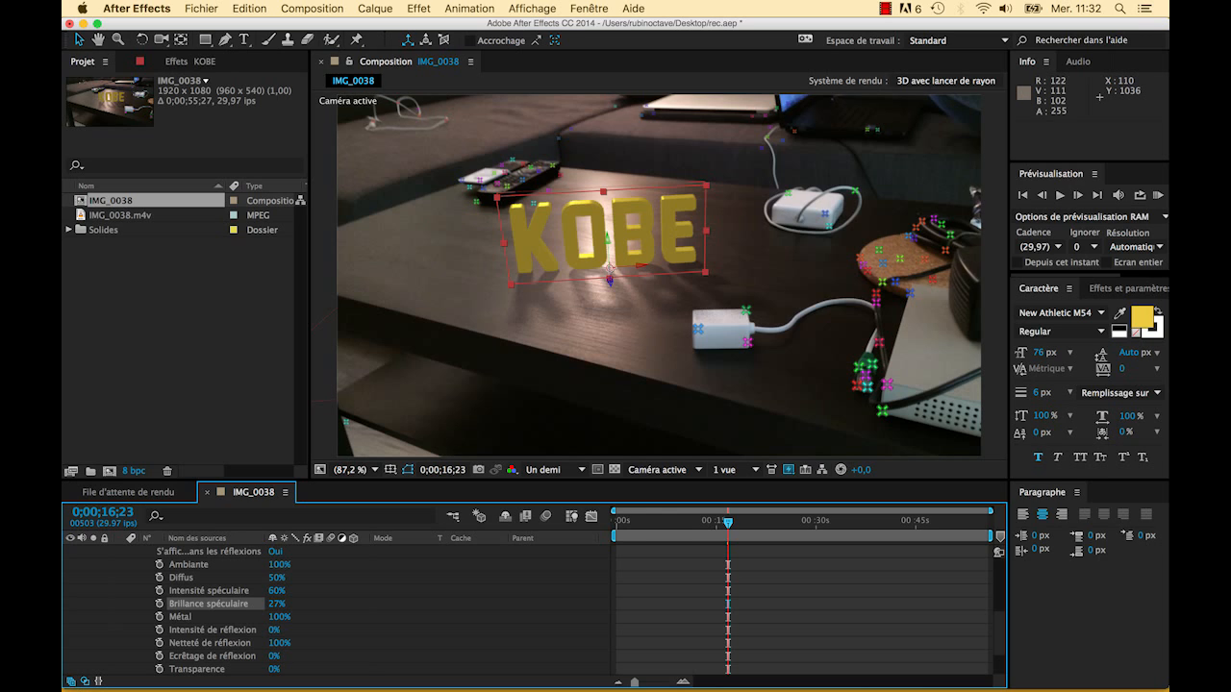
pyautogui.moveTo(277, 604); pyautogui.dragTo(246, 604)
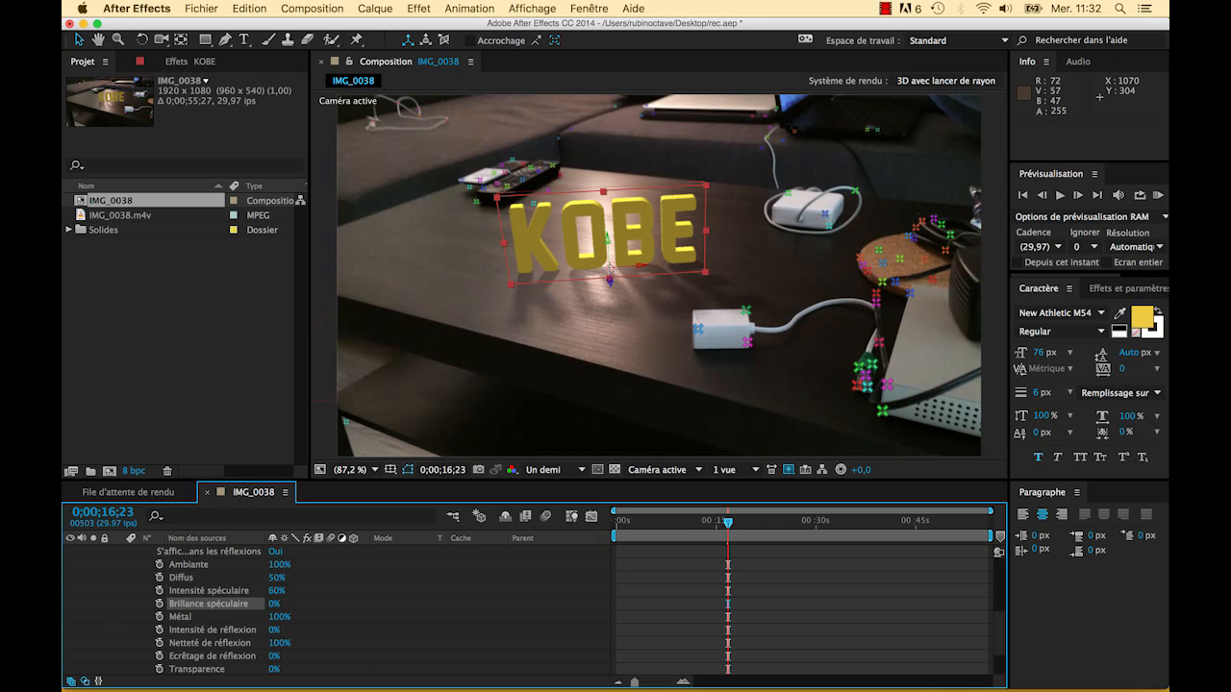
pyautogui.scroll(-1, 240, 611)
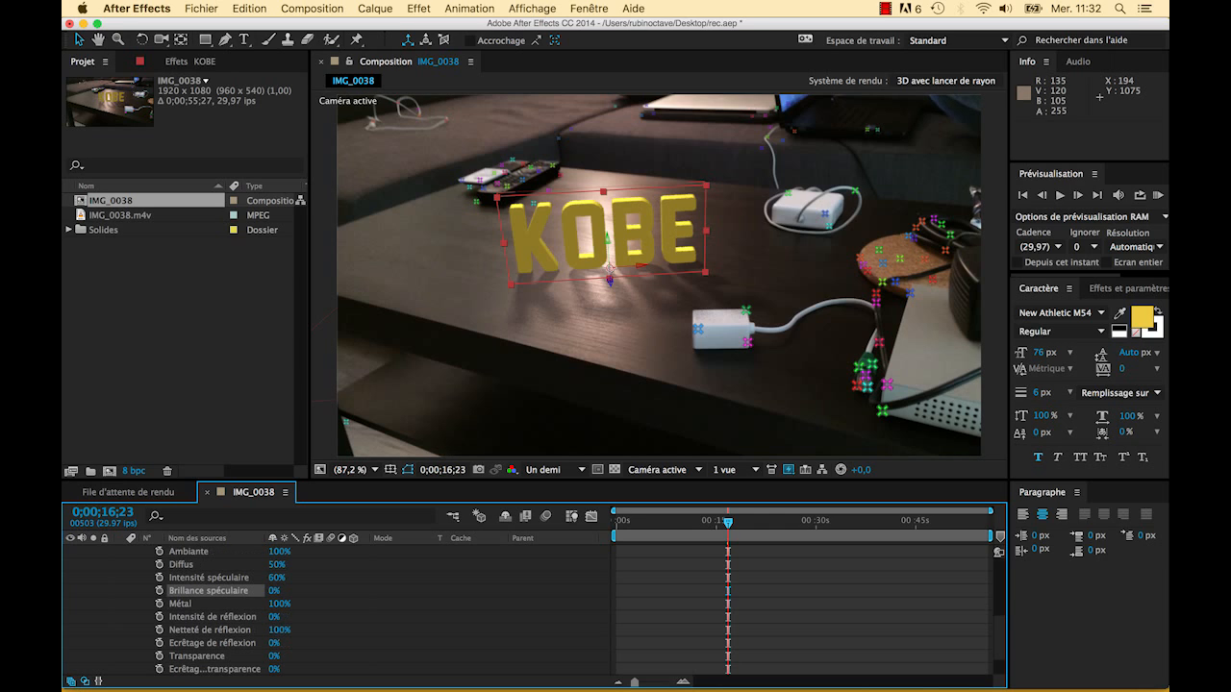
pyautogui.scroll(9, 240, 611)
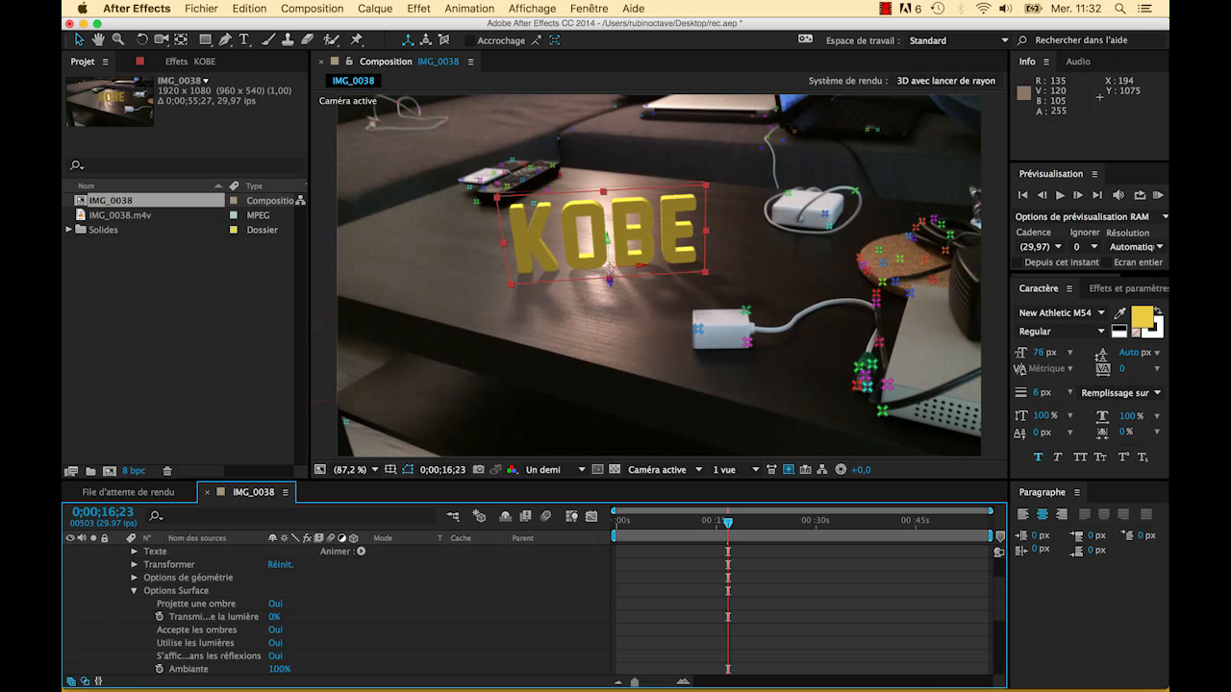
pyautogui.scroll(-9, 208, 590)
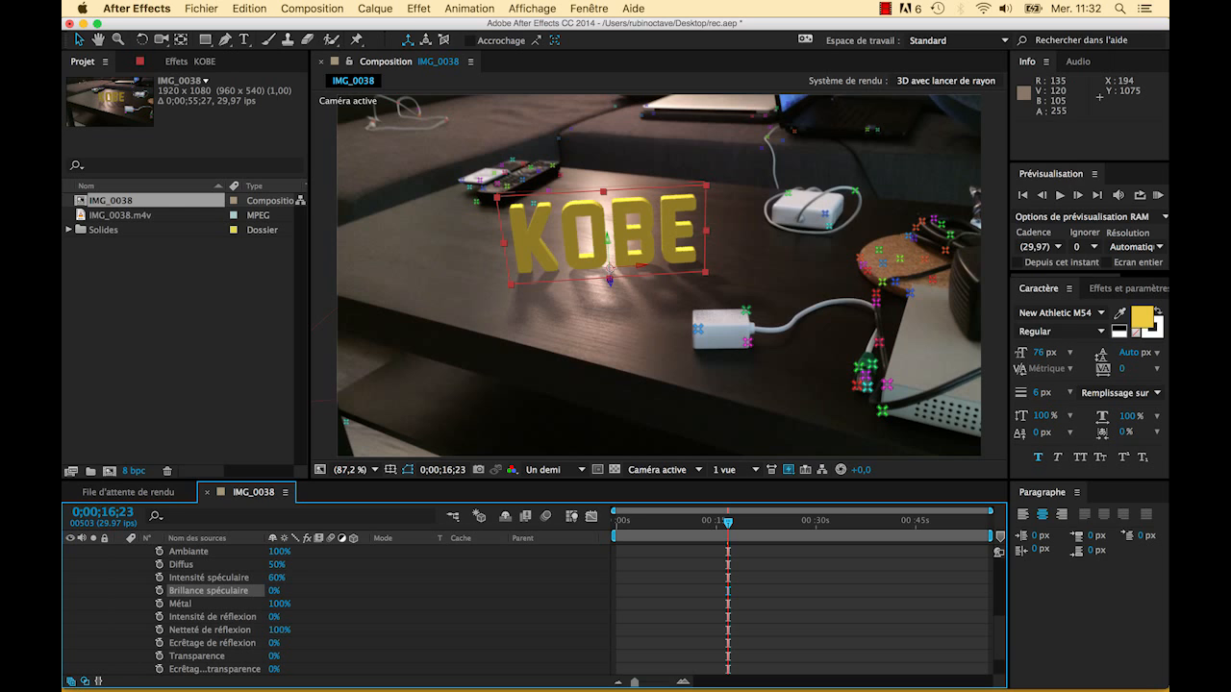
# Try lower metal values on the KOBE text, starting with 64%, and restore the value to 100%
pyautogui.moveTo(278, 604); pyautogui.dragTo(250, 604)
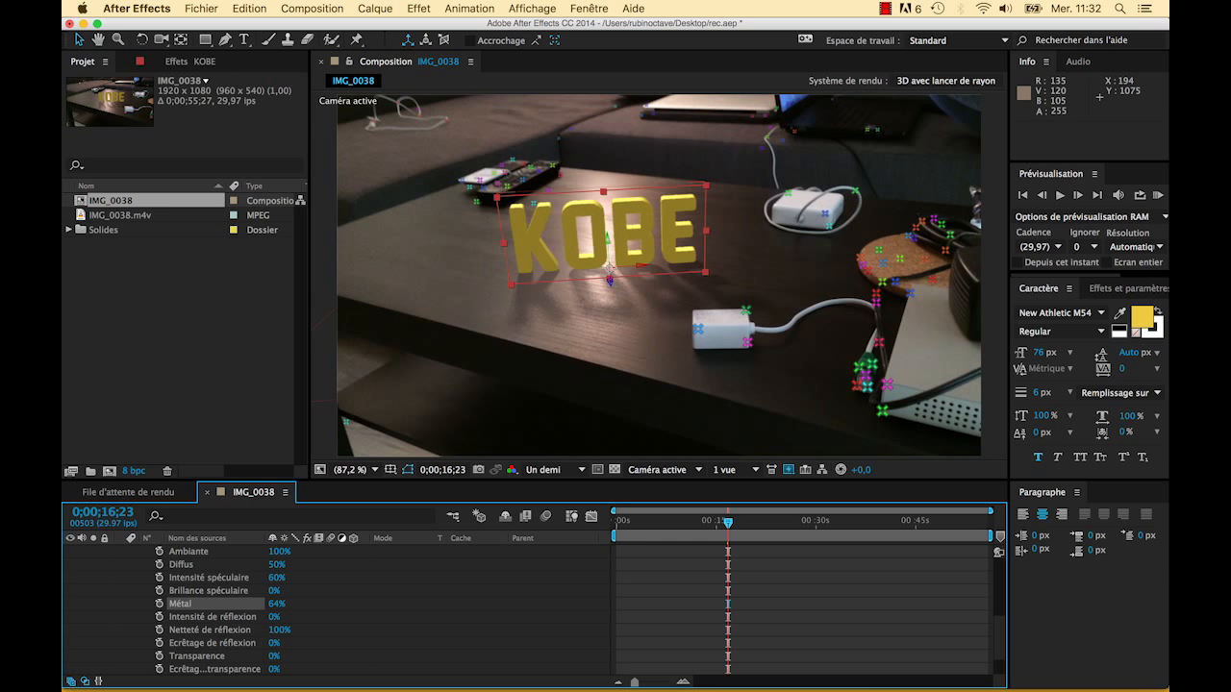
pyautogui.moveTo(277, 604); pyautogui.dragTo(256, 604)
pyautogui.moveTo(277, 604); pyautogui.dragTo(257, 604)
pyautogui.press('super+z')
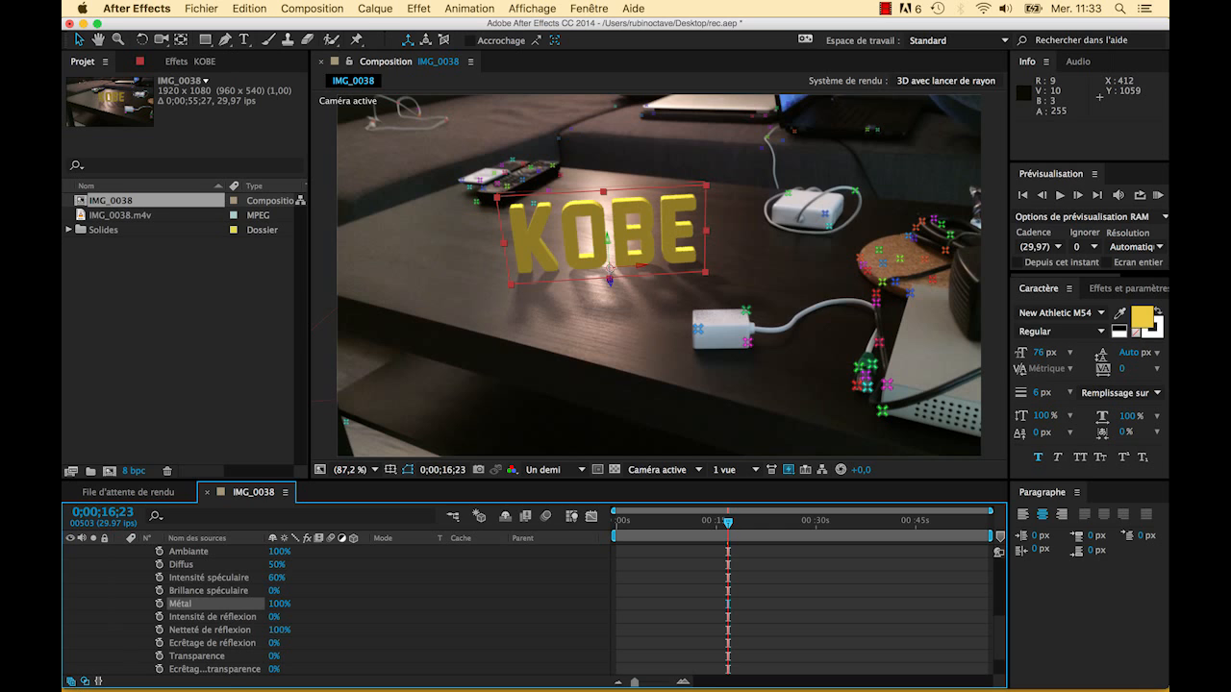
# Shrink the shadow catcher around the KOBE text's shadow to a scale of about 163, 199, 200%
pyautogui.scroll(-1, 337, 606)
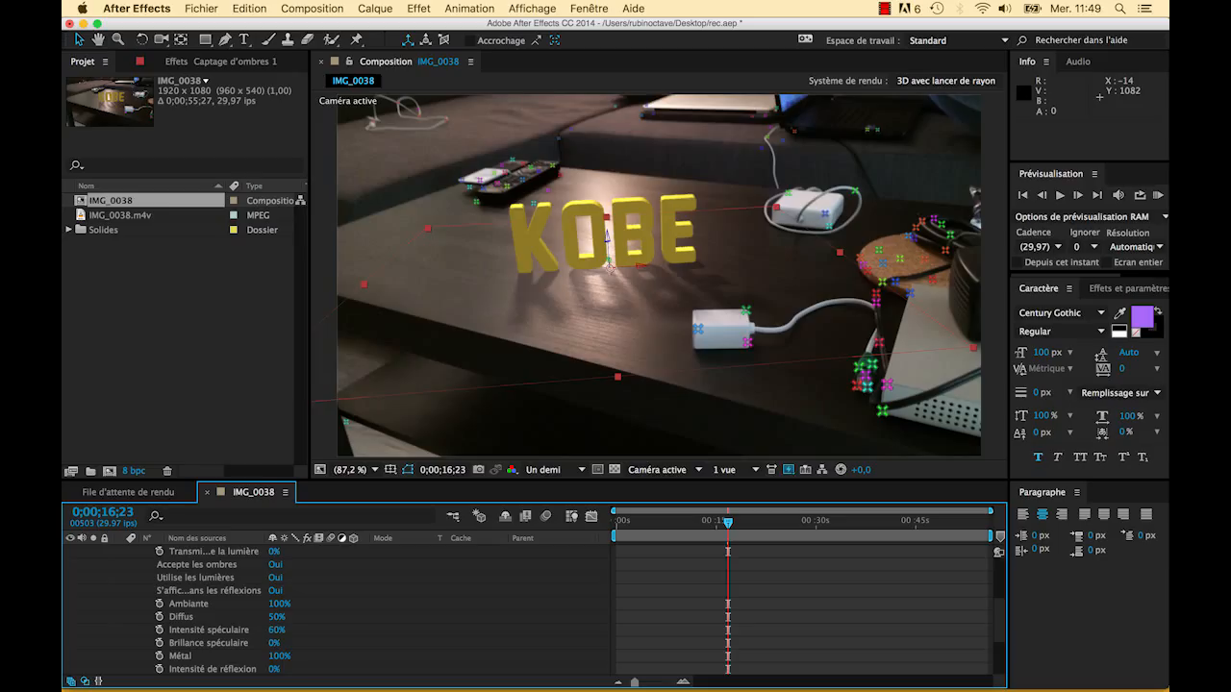
pyautogui.scroll(5, 337, 606)
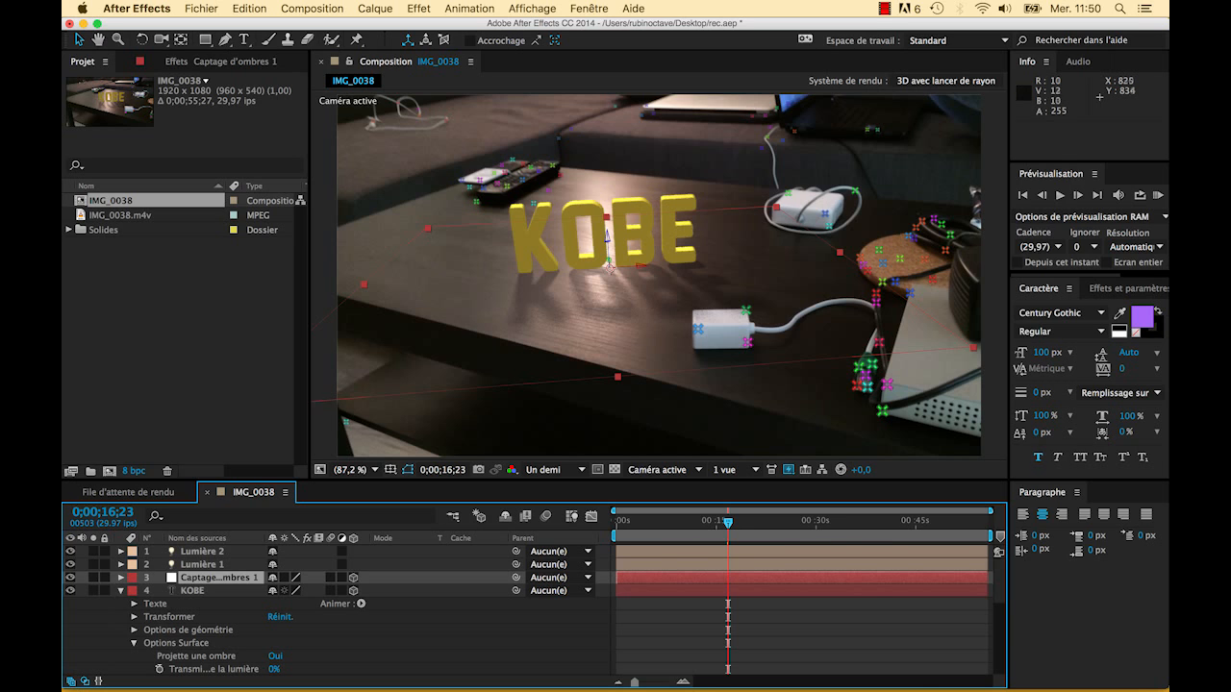
pyautogui.moveTo(617, 377); pyautogui.dragTo(616, 328)
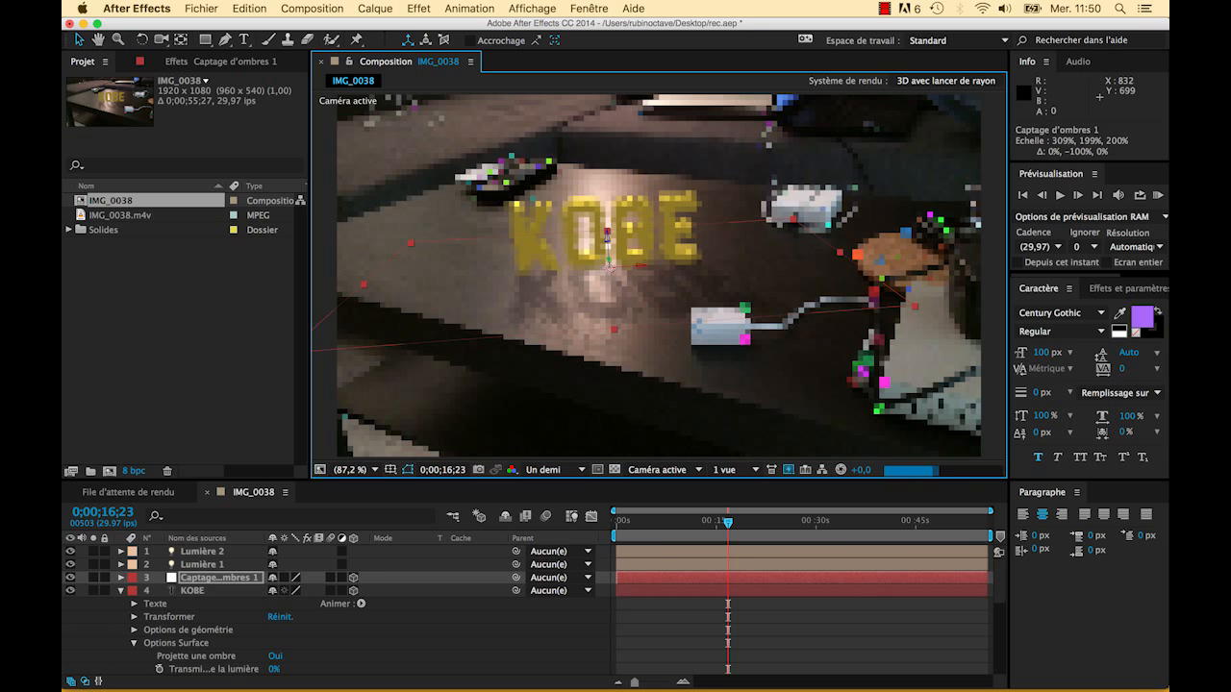
pyautogui.moveTo(840, 252); pyautogui.dragTo(732, 260)
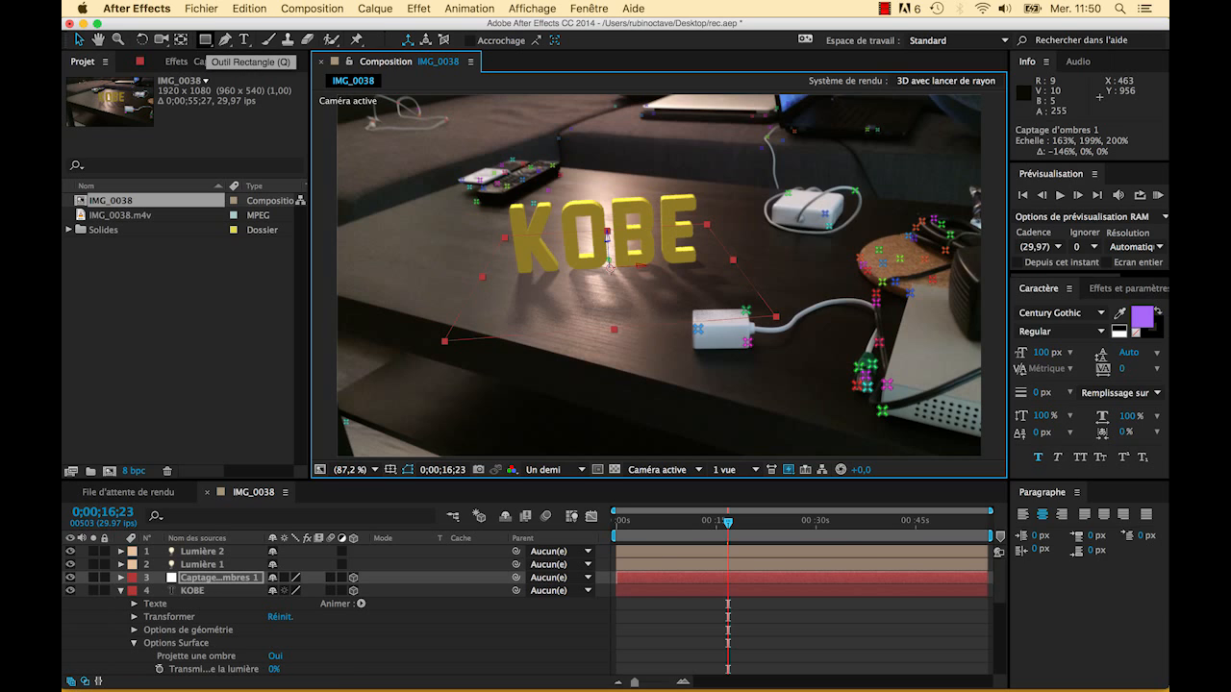
# Add a rectangular mask covering the whole shadow catcher layer and feather it by 100 pixels
pyautogui.doubleClick(205, 39)
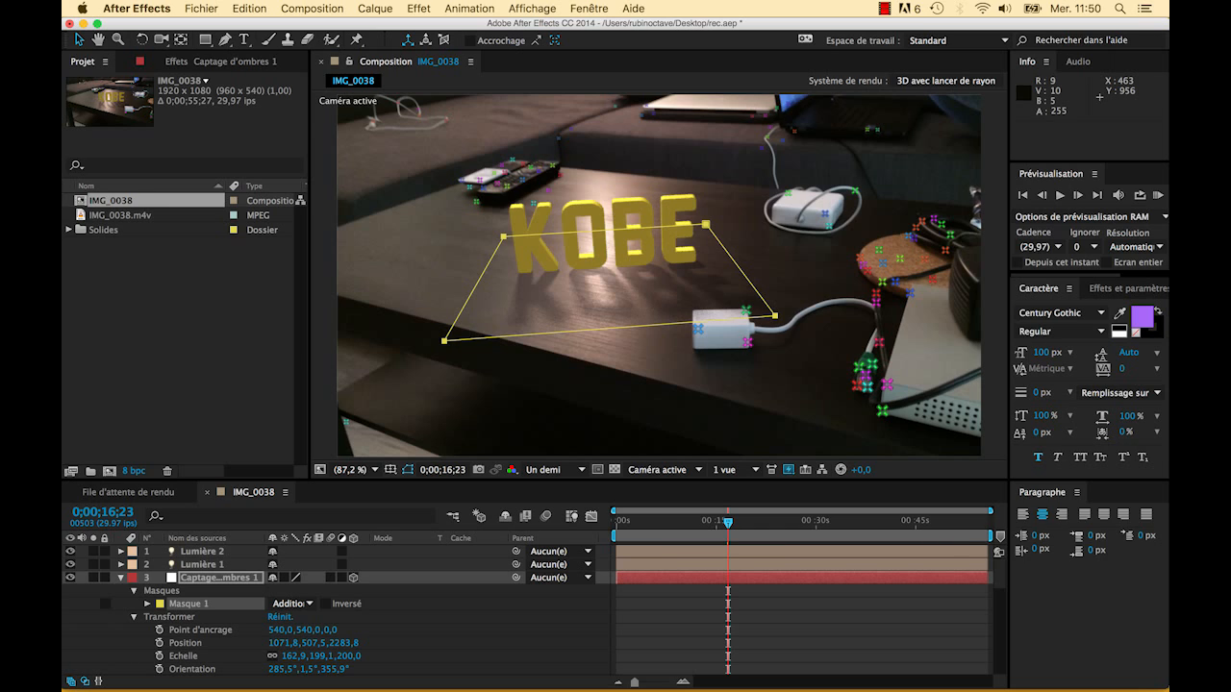
pyautogui.click(148, 604)
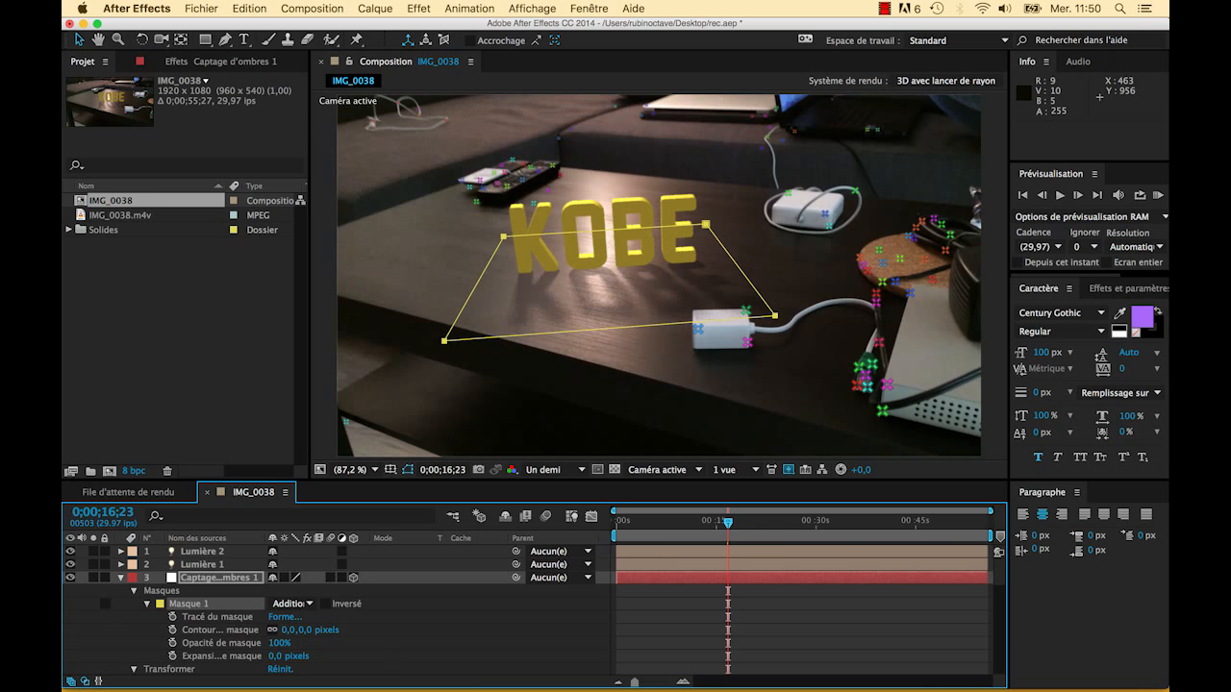
pyautogui.scroll(-1, 337, 615)
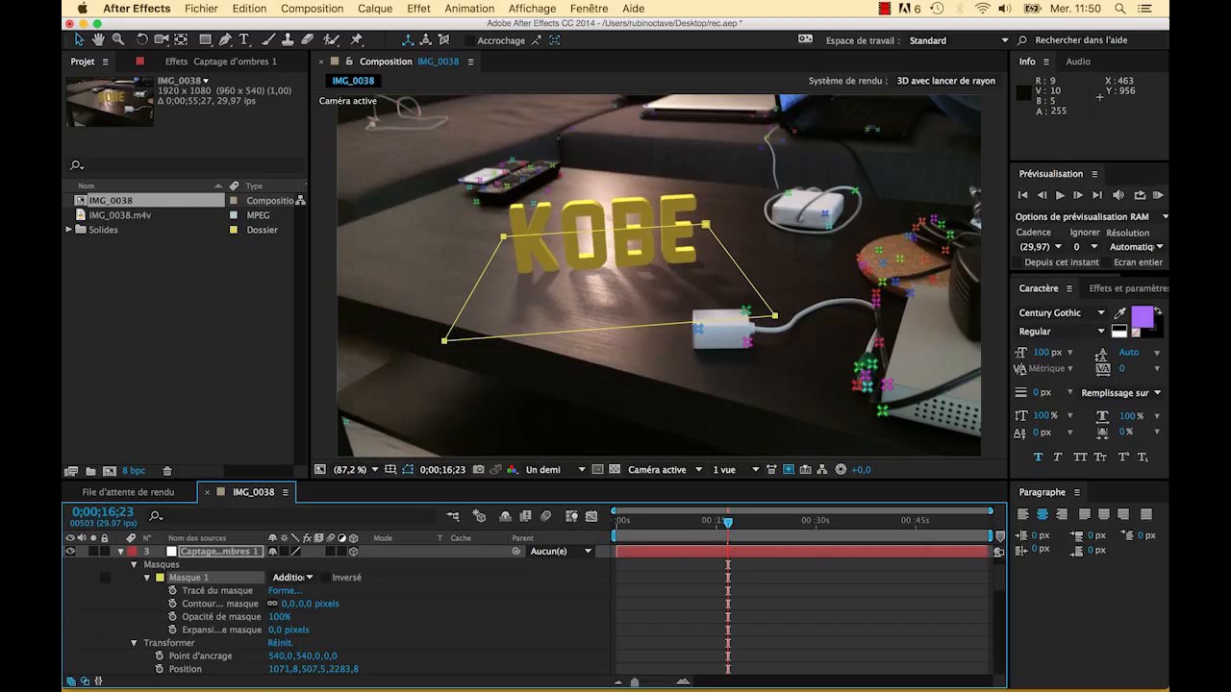
pyautogui.moveTo(288, 604); pyautogui.dragTo(384, 604)
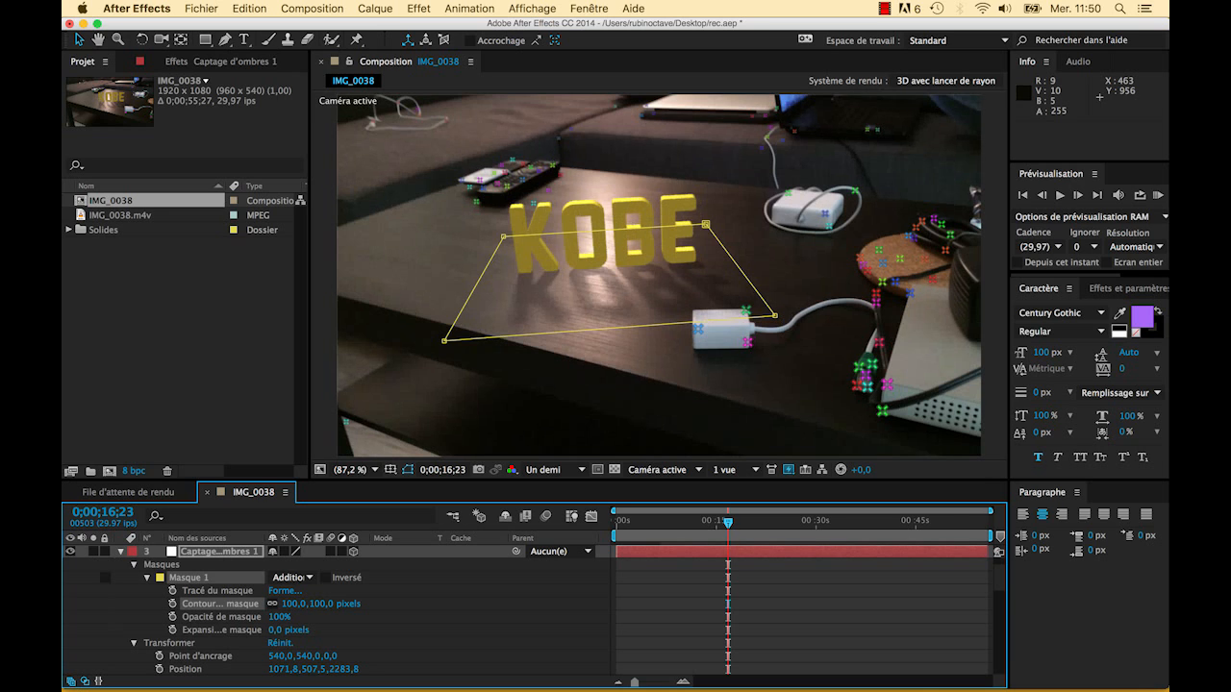
# Set the expansion of the shadow catcher's mask to -115 pixels
pyautogui.moveTo(289, 630); pyautogui.dragTo(265, 630)
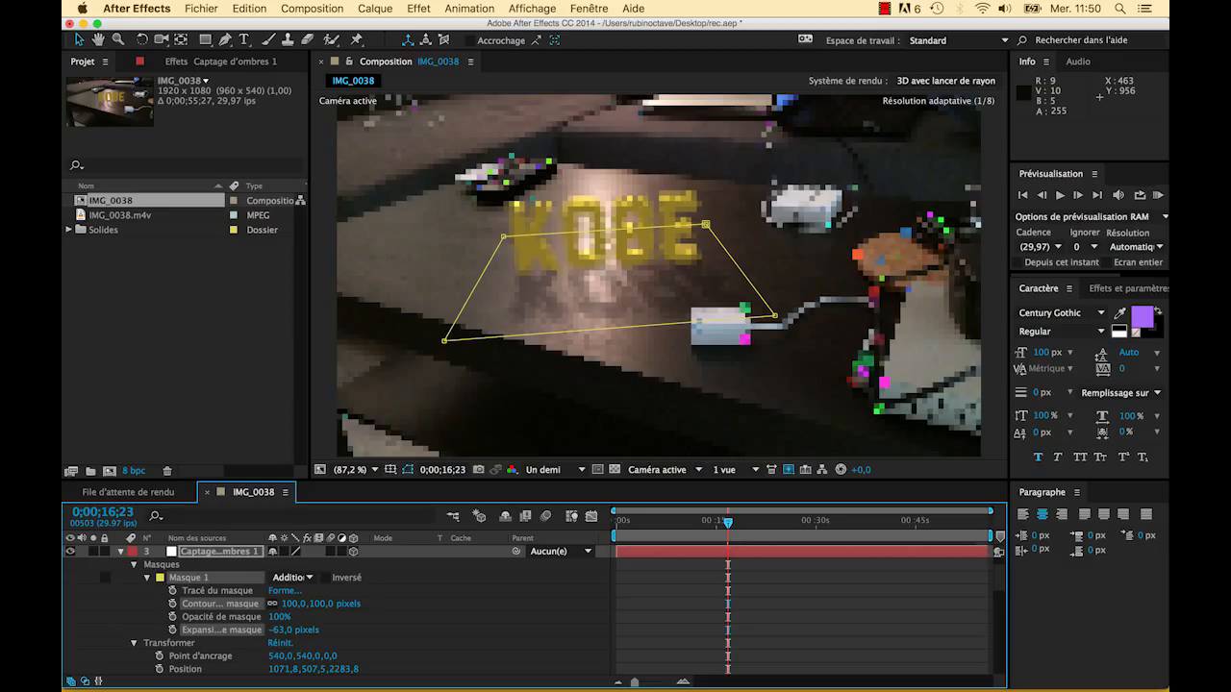
pyautogui.moveTo(266, 629); pyautogui.dragTo(255, 630)
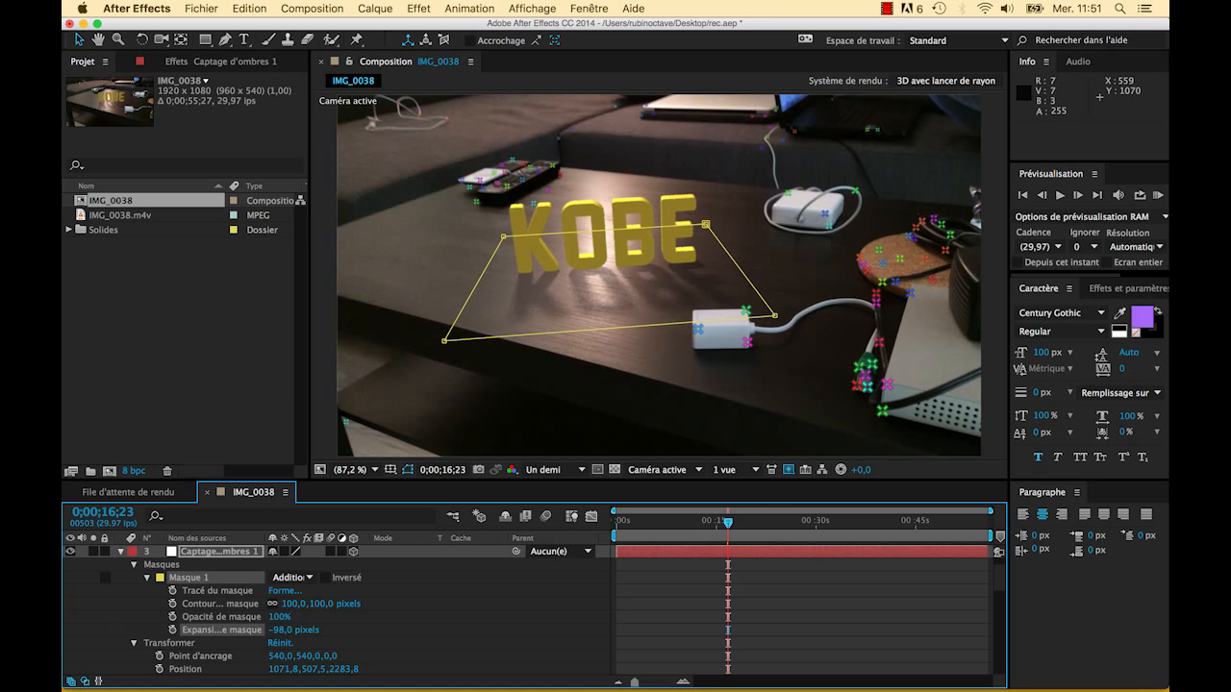
pyautogui.moveTo(281, 631); pyautogui.dragTo(270, 631)
pyautogui.click(283, 631)
pyautogui.write('-115')
pyautogui.press('Return')
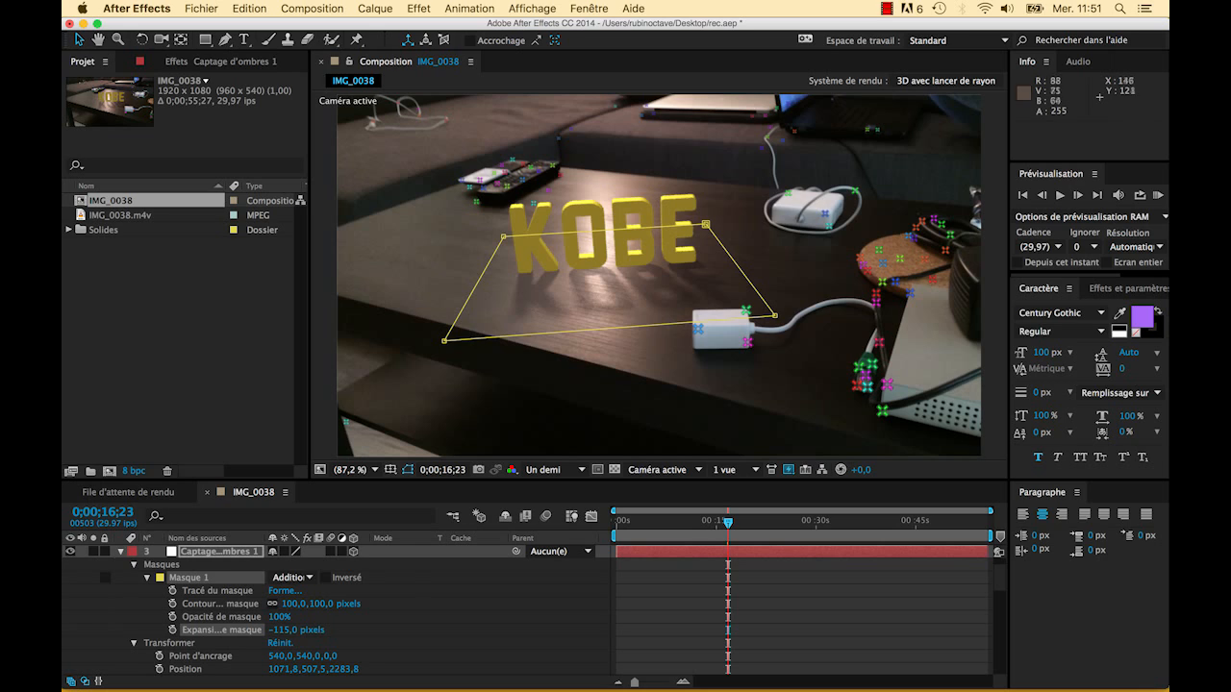
# Set the composition's fast preview mode to Désactivé(e) (qualité finale)
pyautogui.scroll(1, 534, 606)
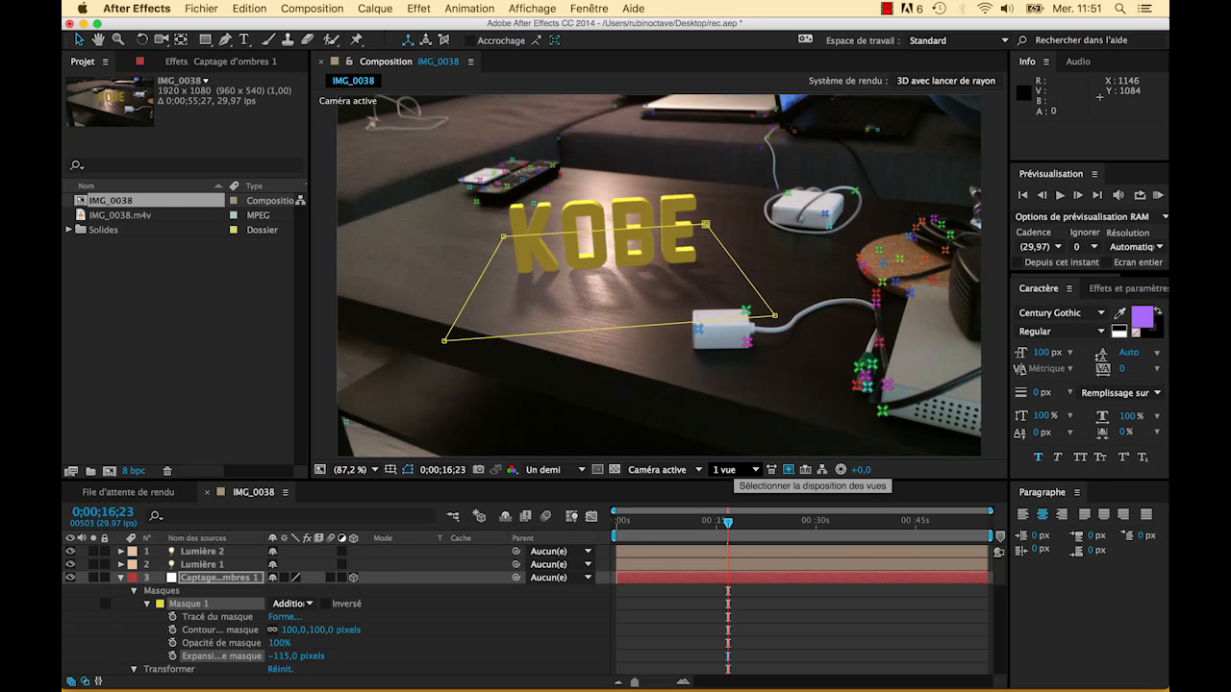
pyautogui.click(788, 469)
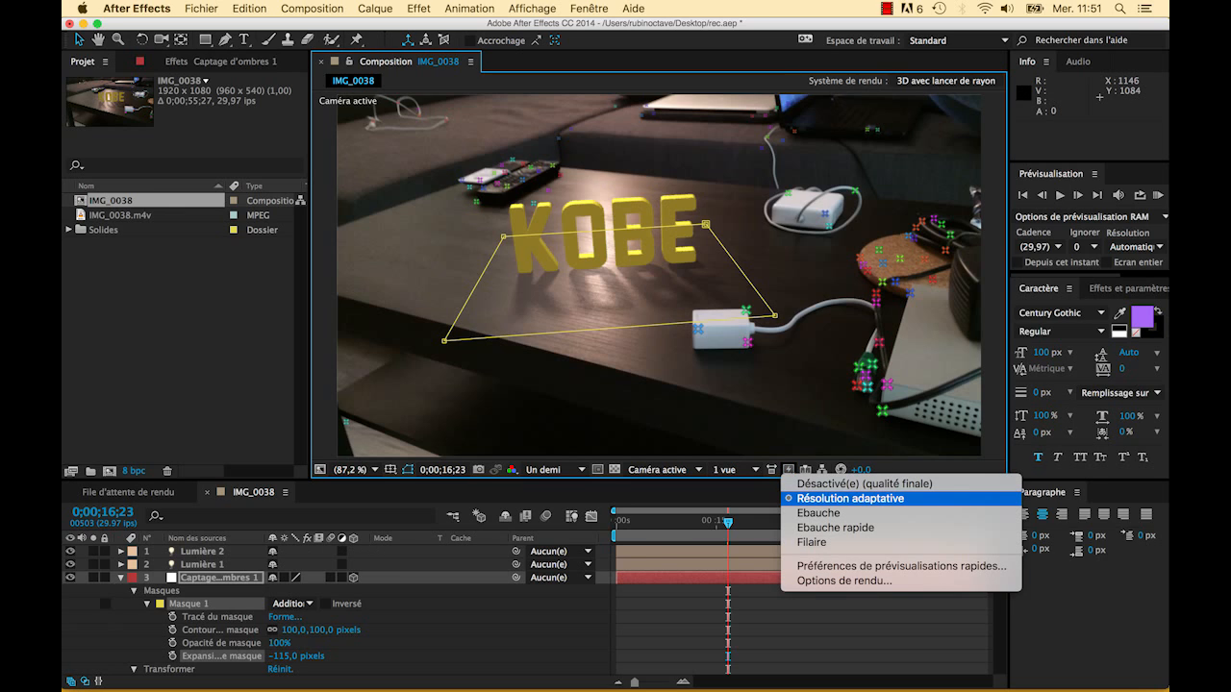
pyautogui.click(846, 483)
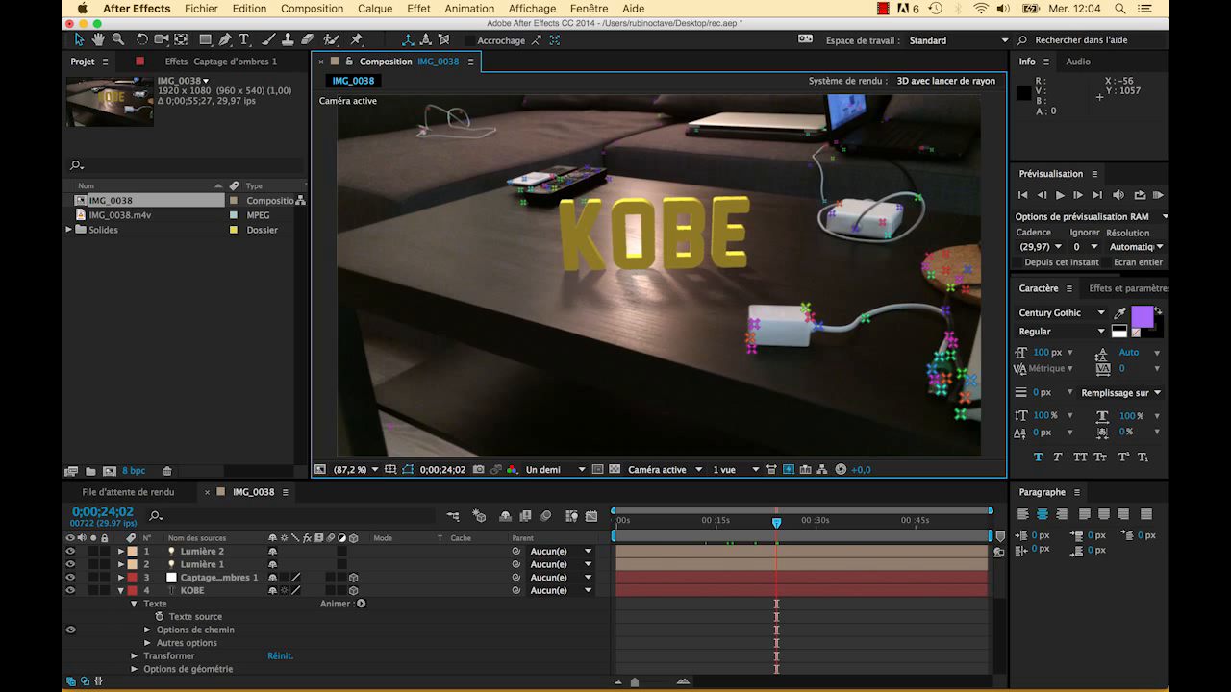
# Add a text animator with all transform properties to the KOBE layer and enable per-character 3D
pyautogui.click(360, 604)
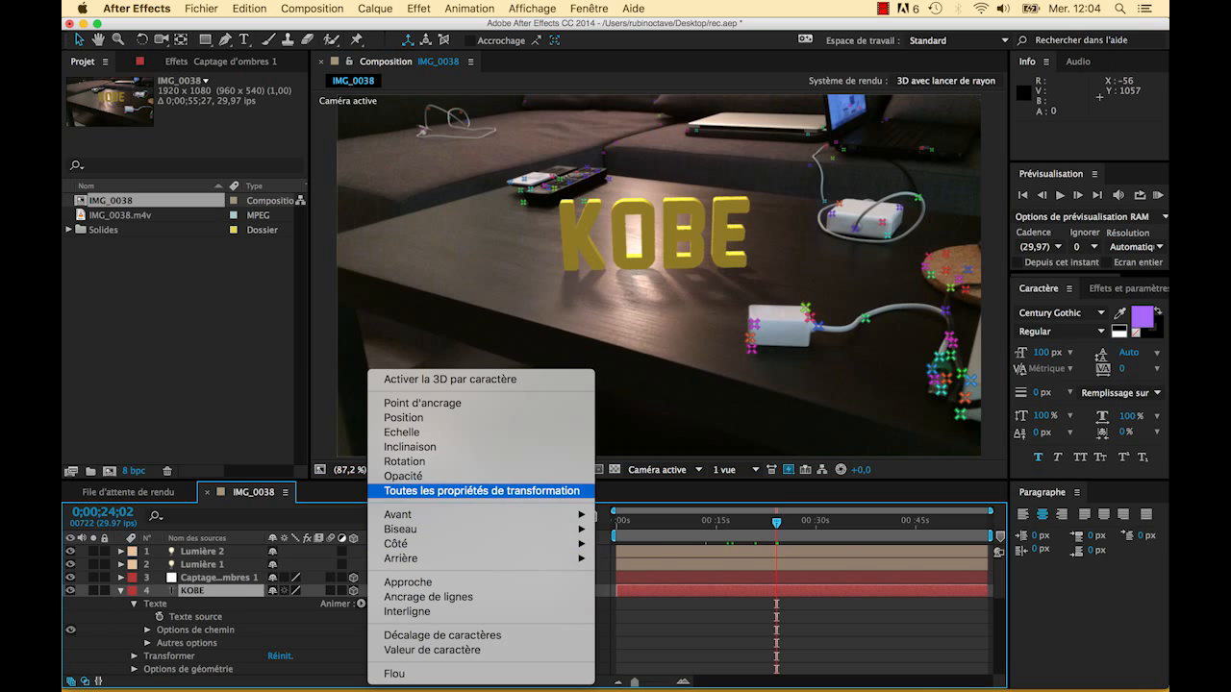
pyautogui.click(481, 490)
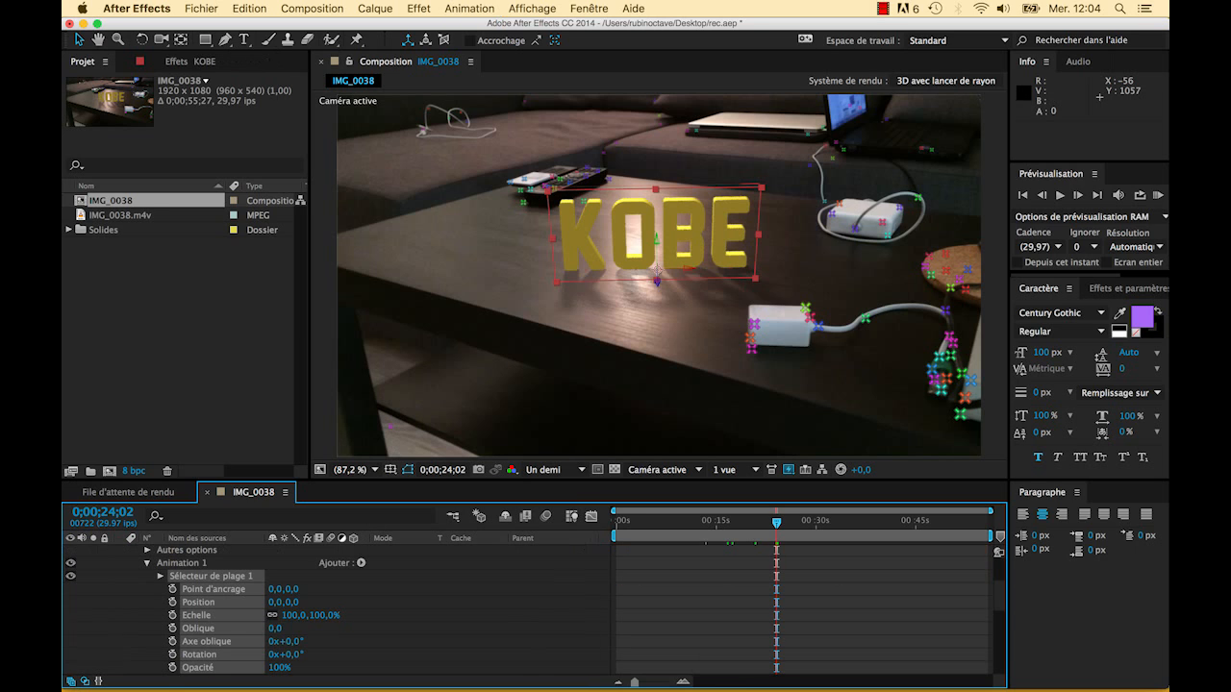
pyautogui.scroll(6, 341, 610)
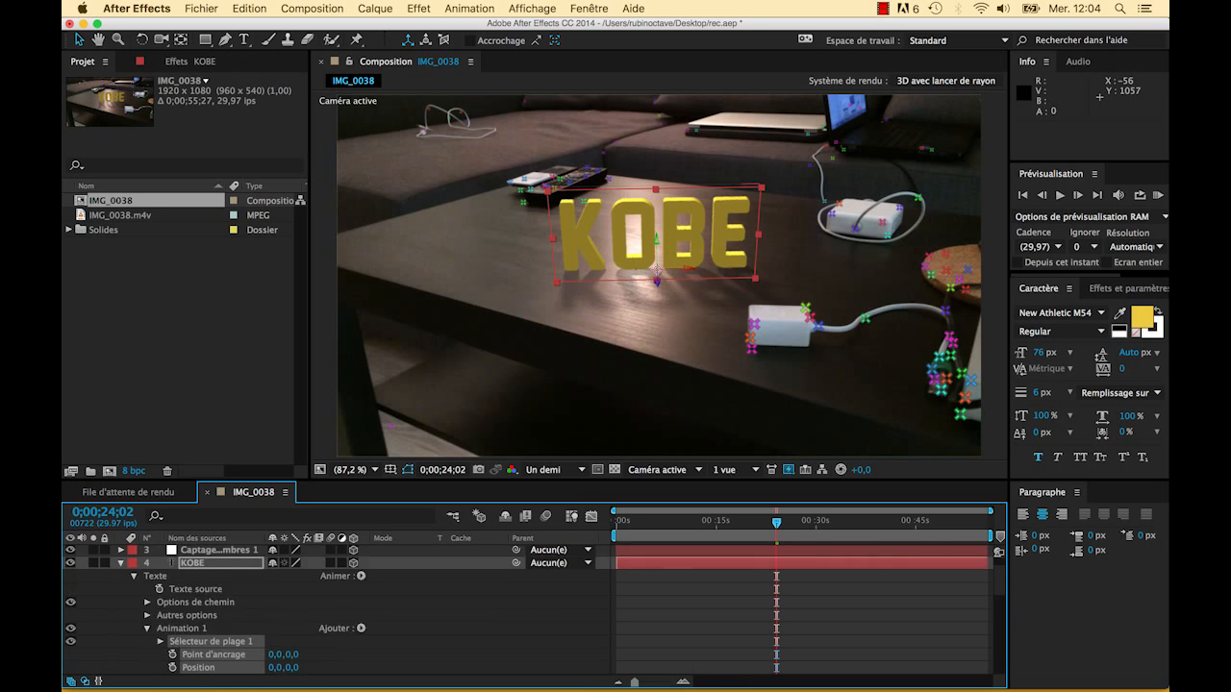
pyautogui.scroll(-3, 341, 610)
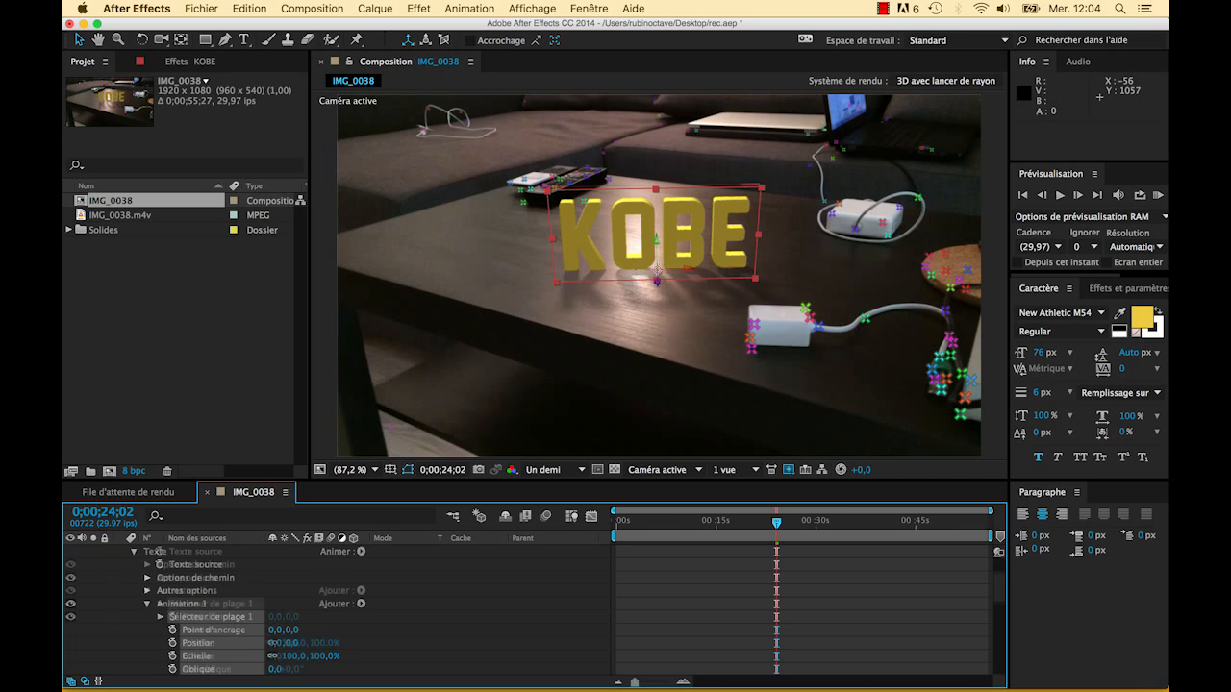
pyautogui.scroll(2, 342, 610)
pyautogui.click(361, 577)
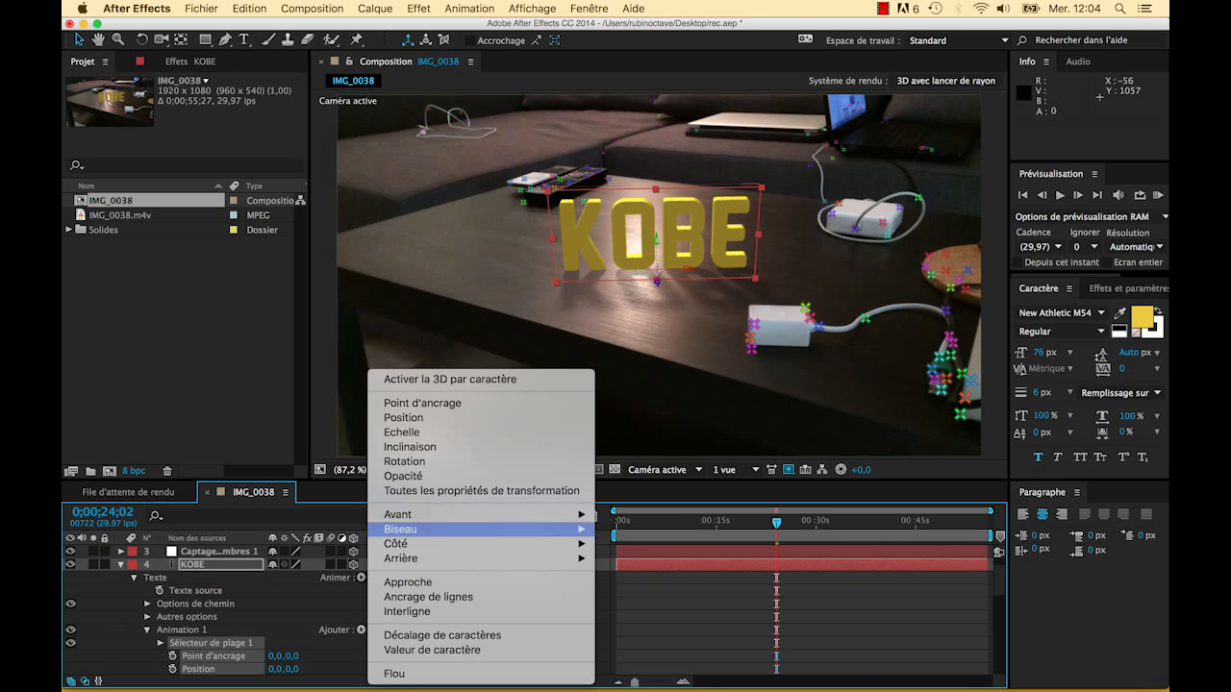
pyautogui.click(450, 379)
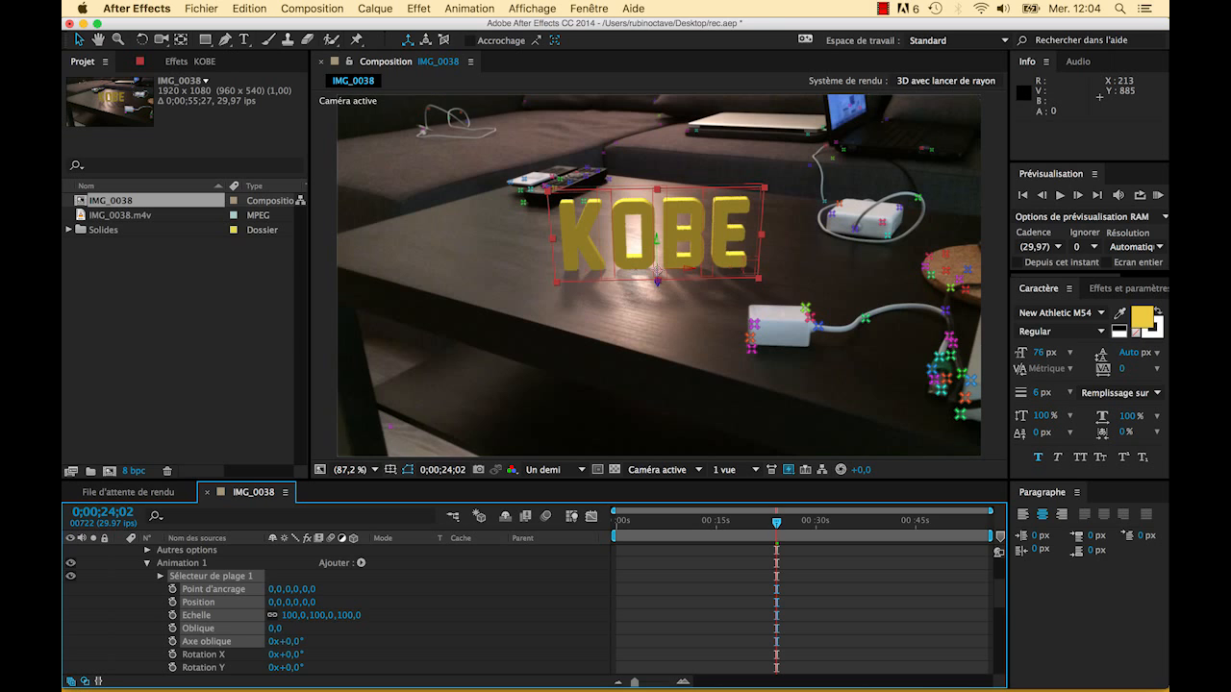
# Examine the KOBE animator's range selector and its per-character anchor point, position, scale, skew, rotation and opacity properties
pyautogui.scroll(-3, 240, 606)
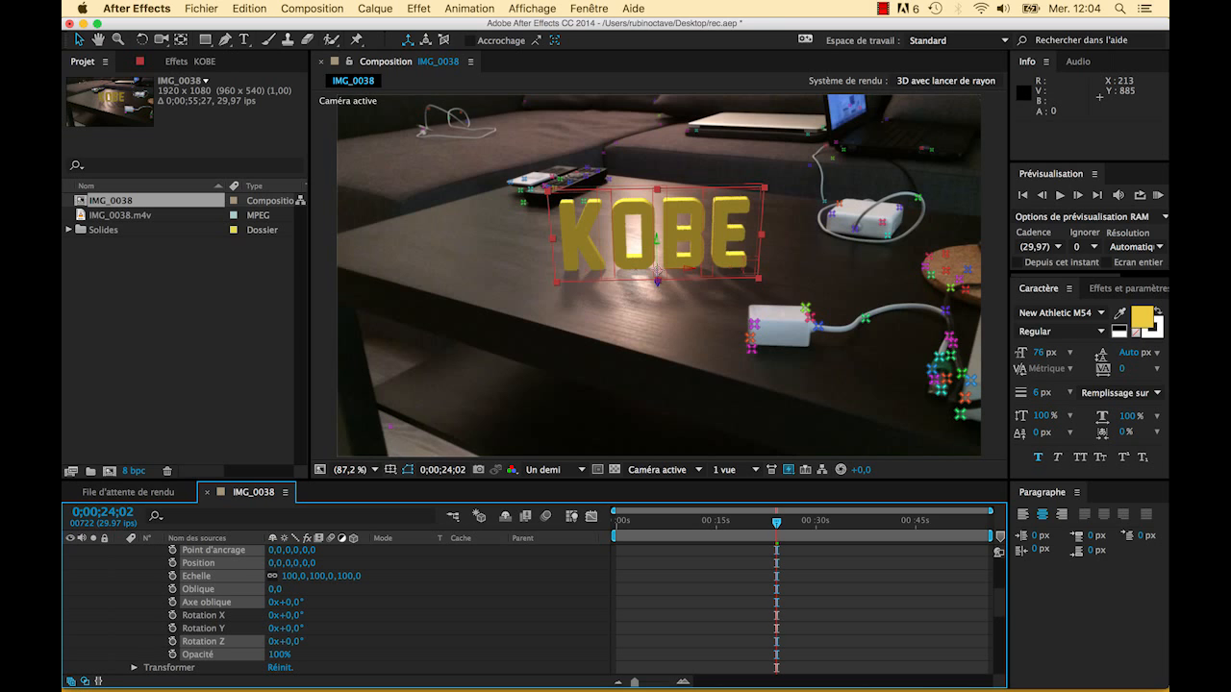
pyautogui.scroll(10, 174, 603)
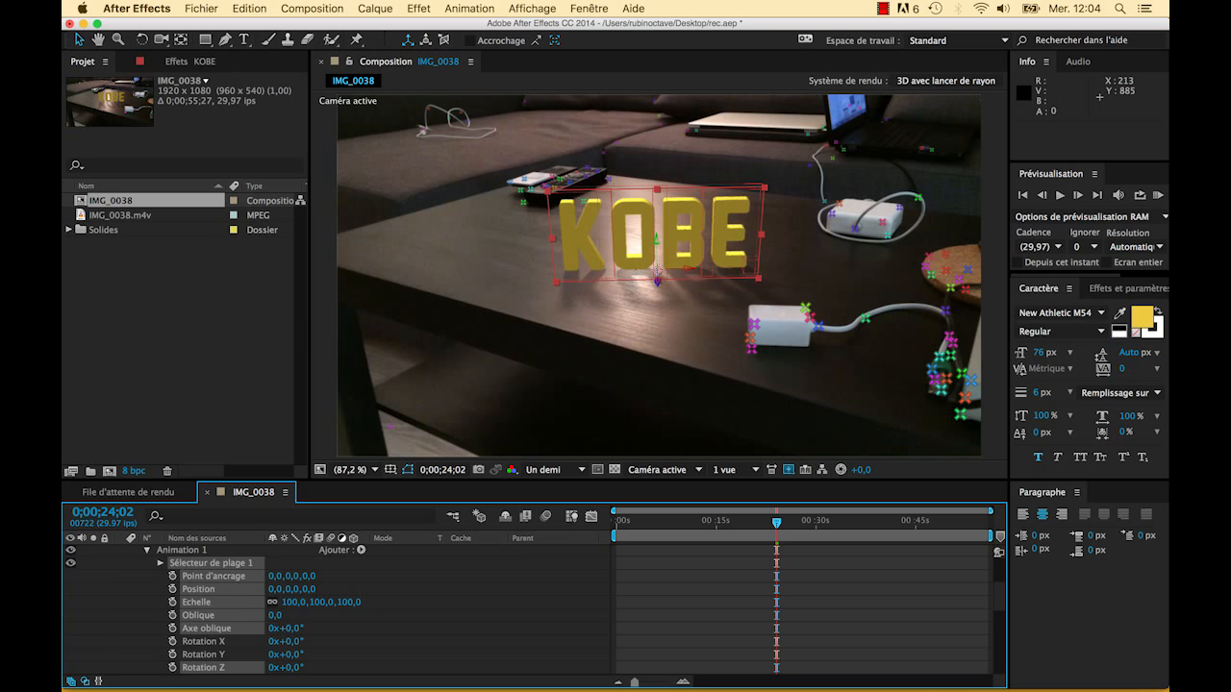
pyautogui.scroll(-10, 173, 603)
pyautogui.scroll(4, 173, 603)
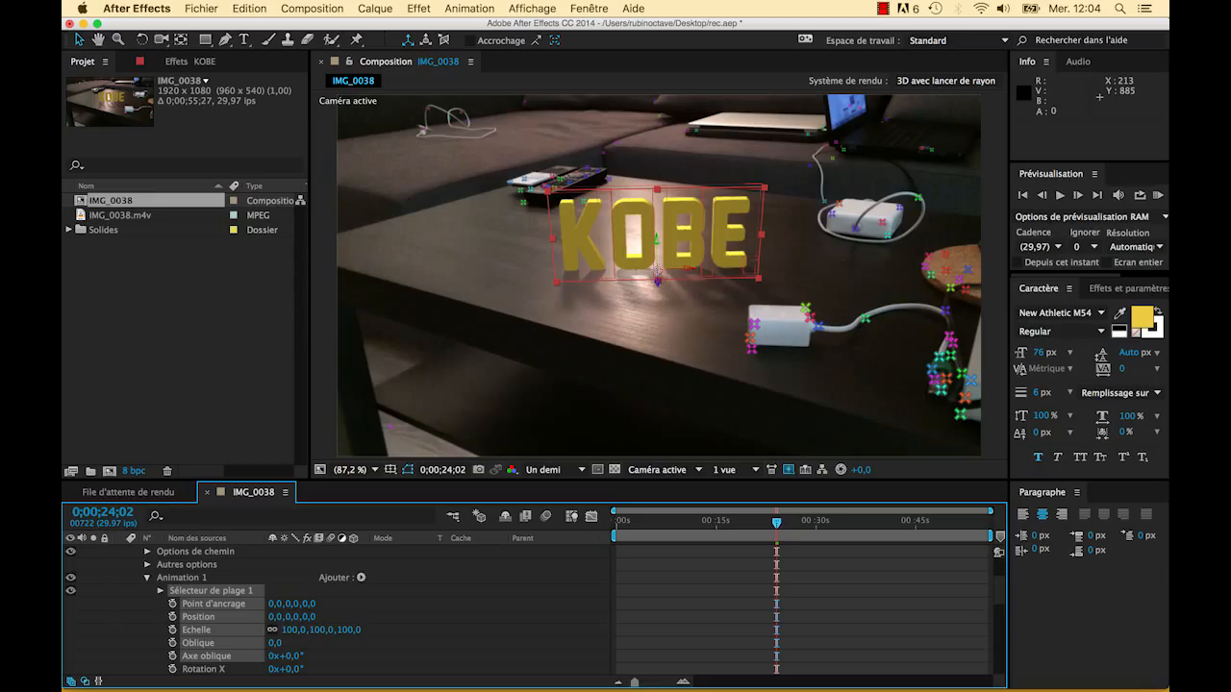
pyautogui.scroll(1, 216, 610)
pyautogui.scroll(-8, 216, 609)
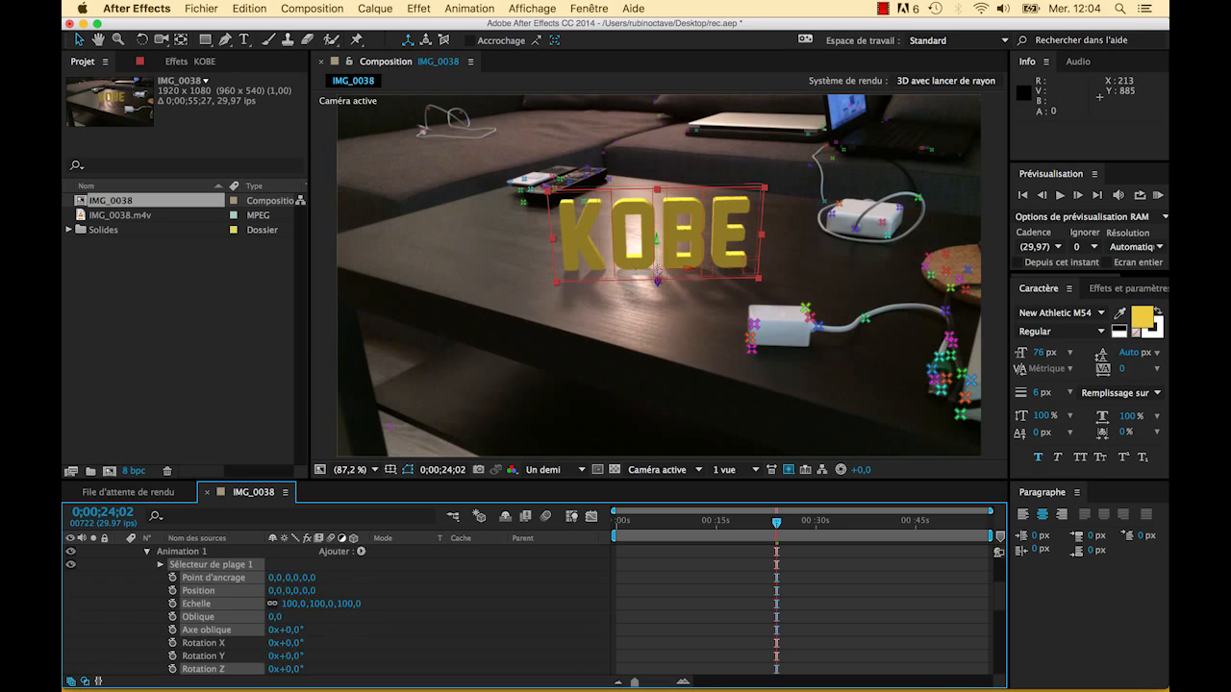
pyautogui.scroll(3, 216, 610)
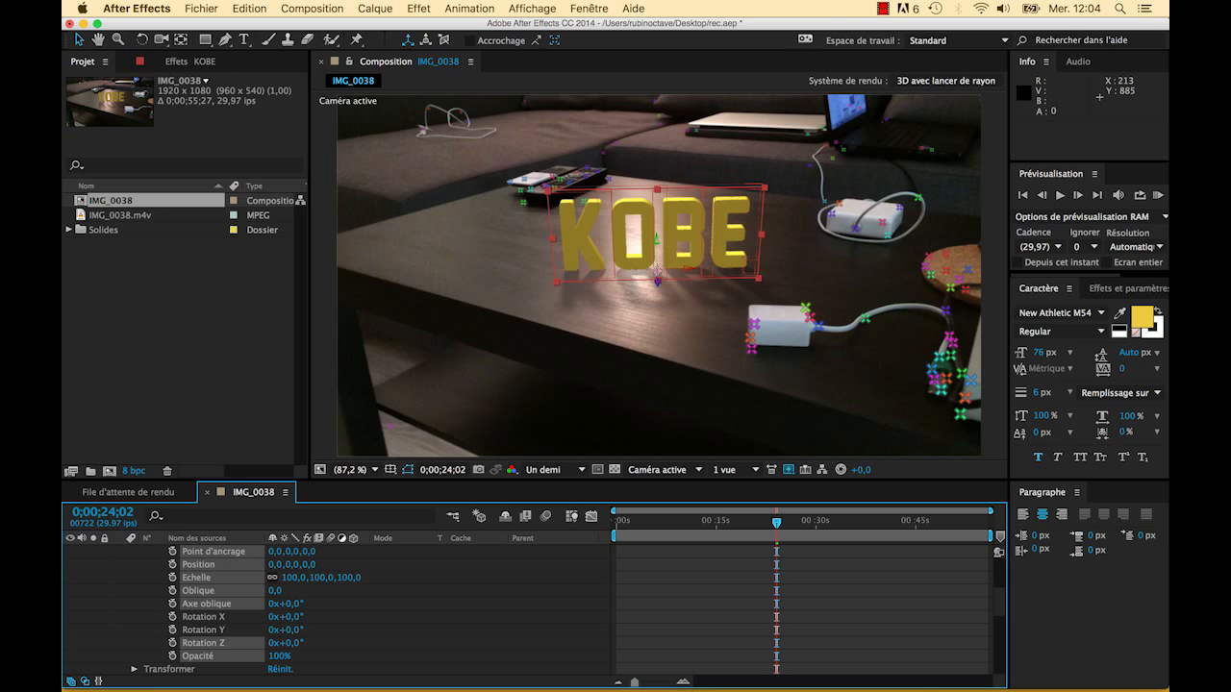
pyautogui.scroll(2, 216, 610)
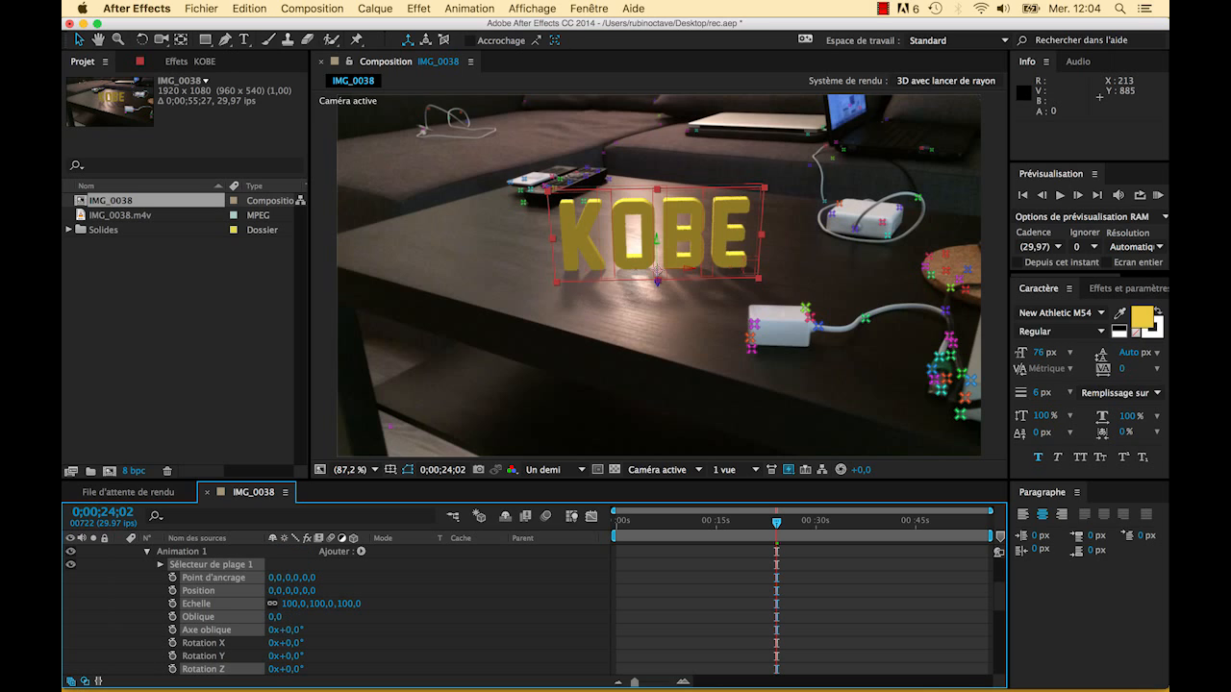
pyautogui.scroll(1, 217, 610)
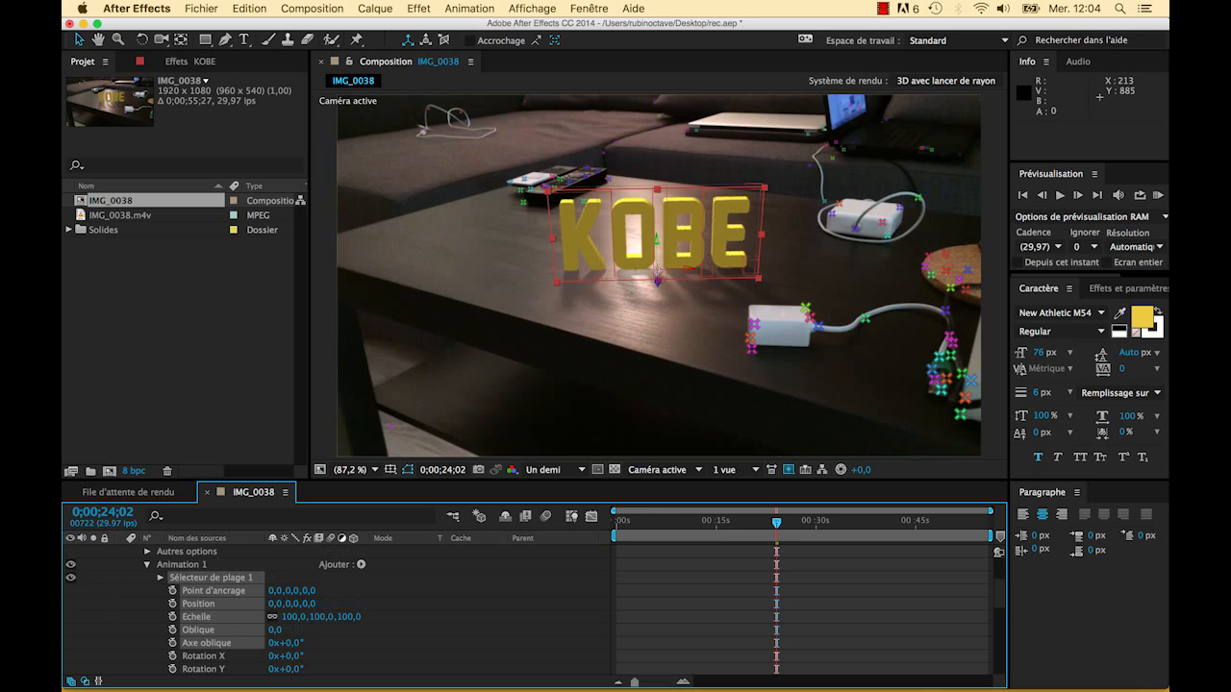
pyautogui.scroll(-4, 216, 610)
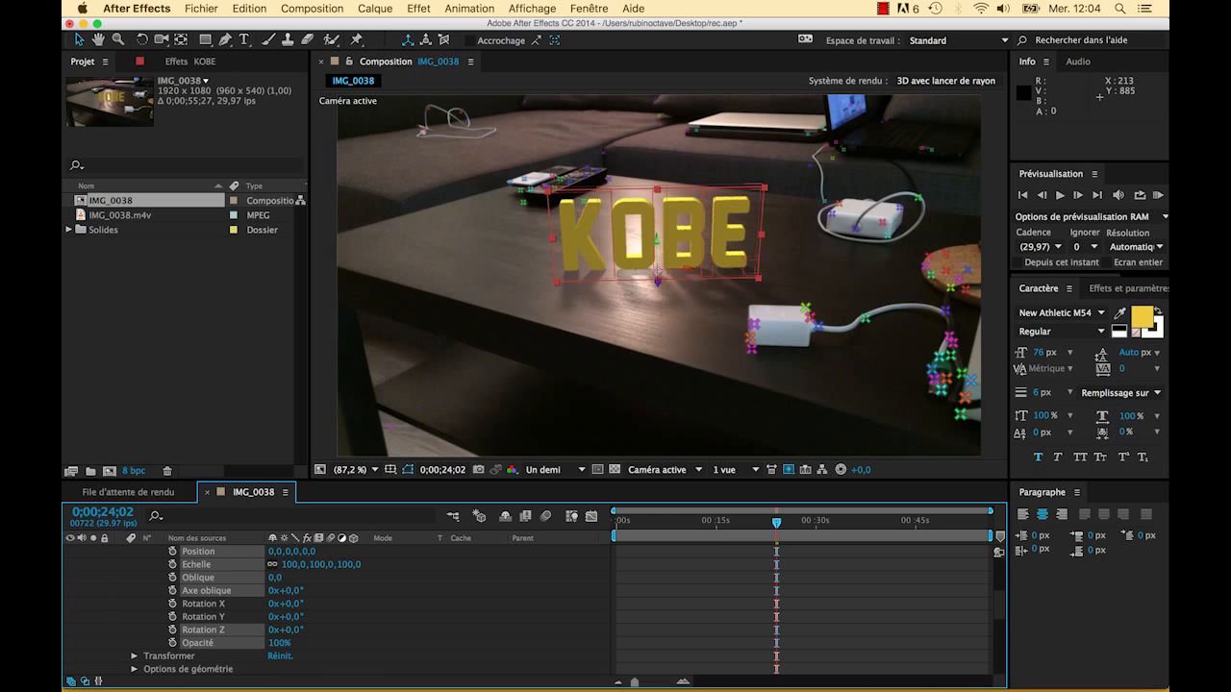
pyautogui.scroll(5, 217, 609)
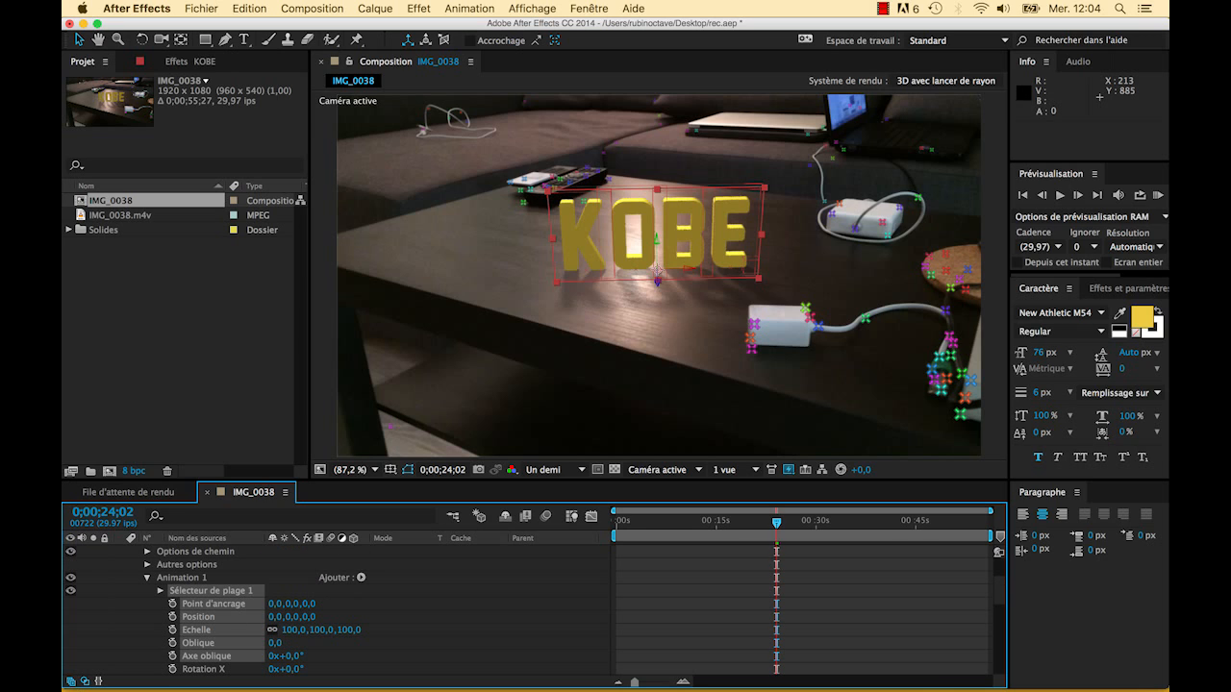
pyautogui.scroll(2, 216, 610)
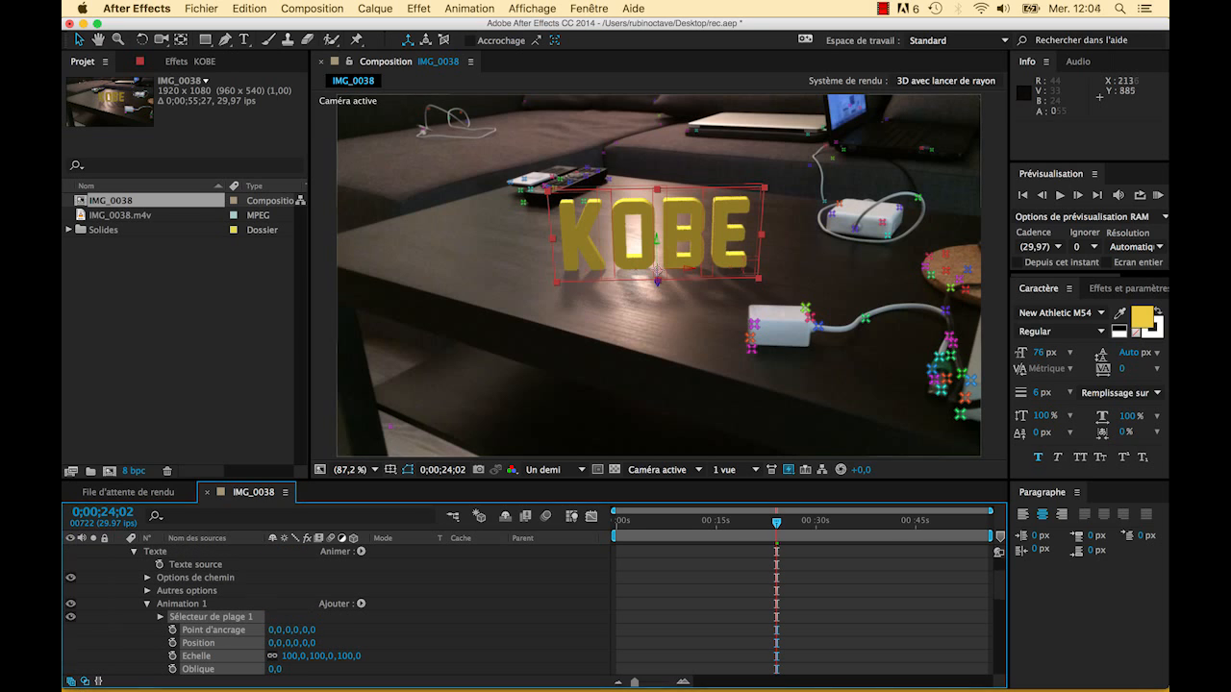